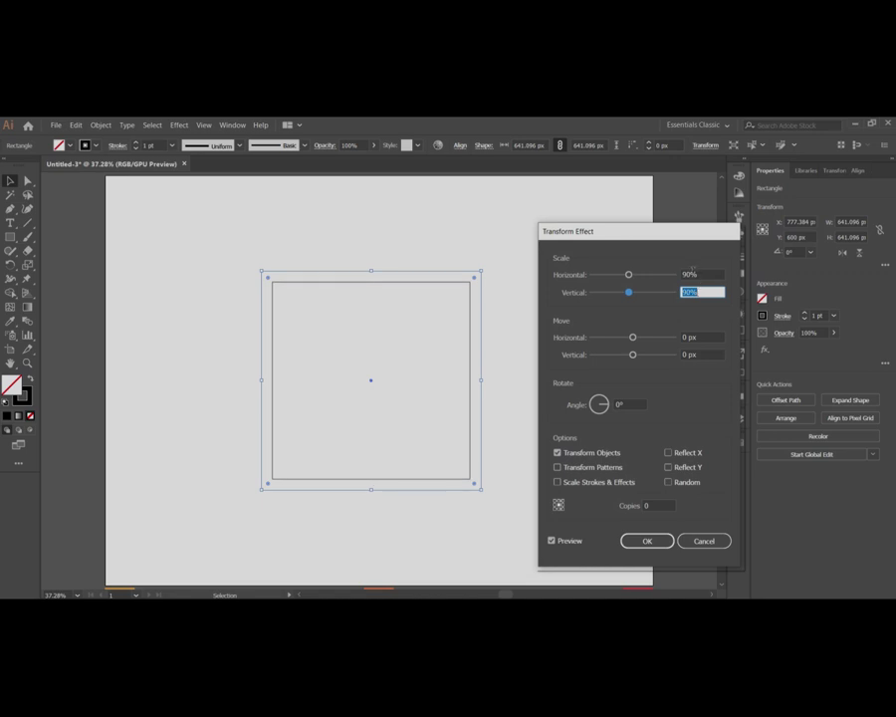
Try a horizontal scale above 105% for the square in the Transform effect and return it to 90%.
click(693, 274)
key(Up)
key(Up)
key(Up)
key(Up)
key(Up)
key(Up)
key(Up)
key(Up)
key(Up)
key(Up)
key(Up)
key(Up)
key(Up)
key(Up)
key(Up)
key(Up)
key(Up)
key(Up)
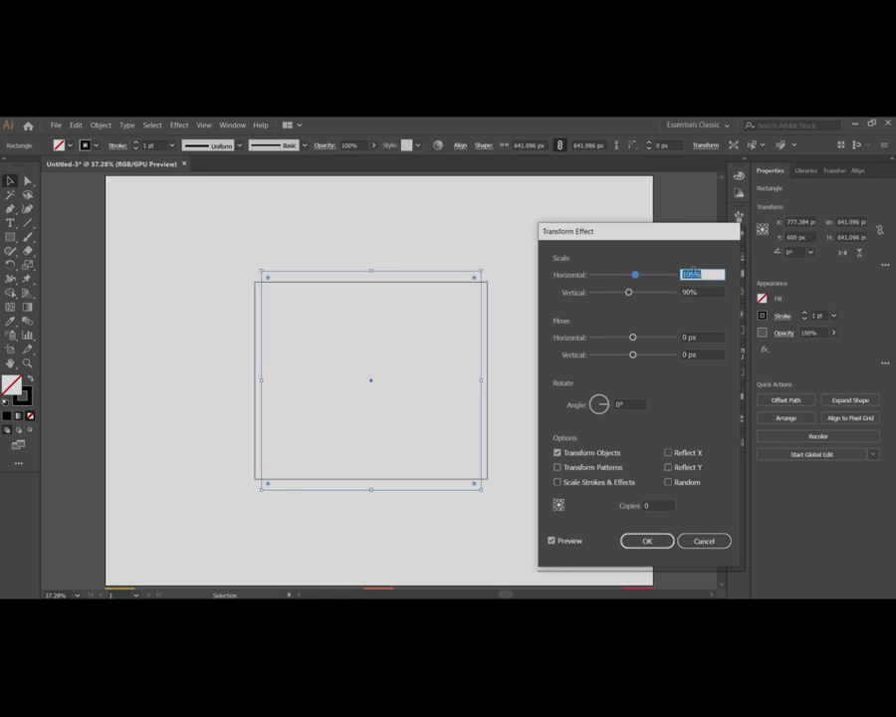
key(Up)
key(Up)
key(Up)
key(Up)
key(Down)
key(Down)
key(Down)
key(Down)
key(Down)
key(Down)
key(Down)
key(Down)
key(Down)
key(Down)
key(Down)
key(Down)
key(Down)
key(Down)
key(Down)
key(Down)
key(Down)
key(Down)
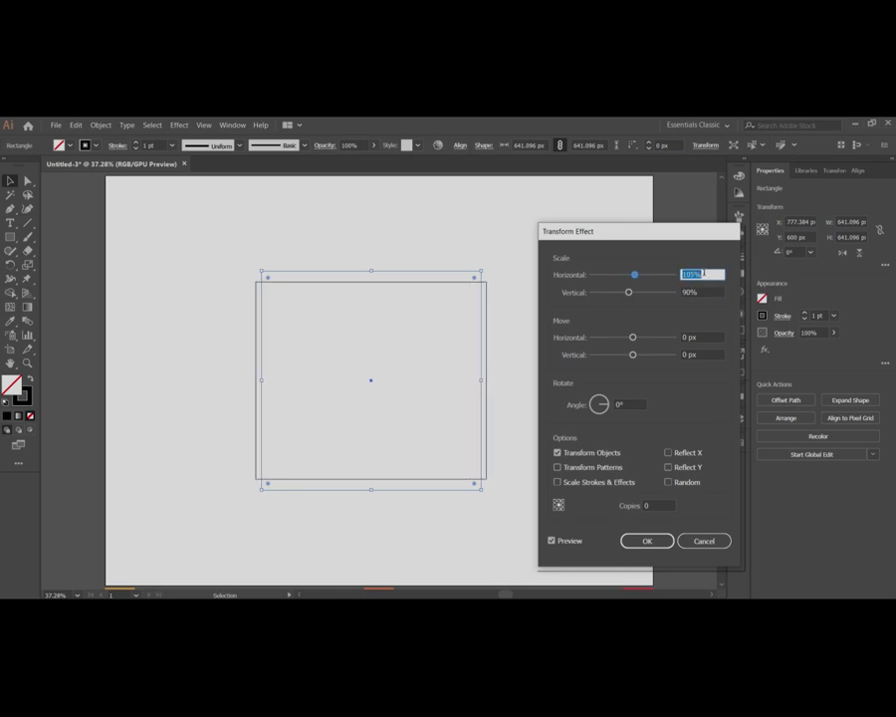
key(Down)
key(Down)
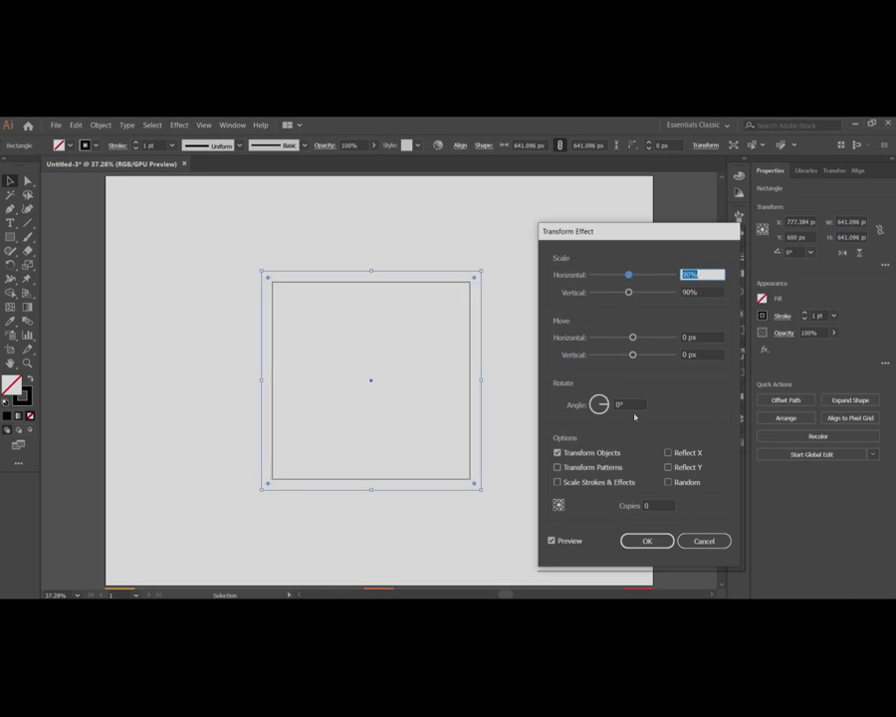
Set the Transform effect to produce 21 copies of the square.
click(652, 504)
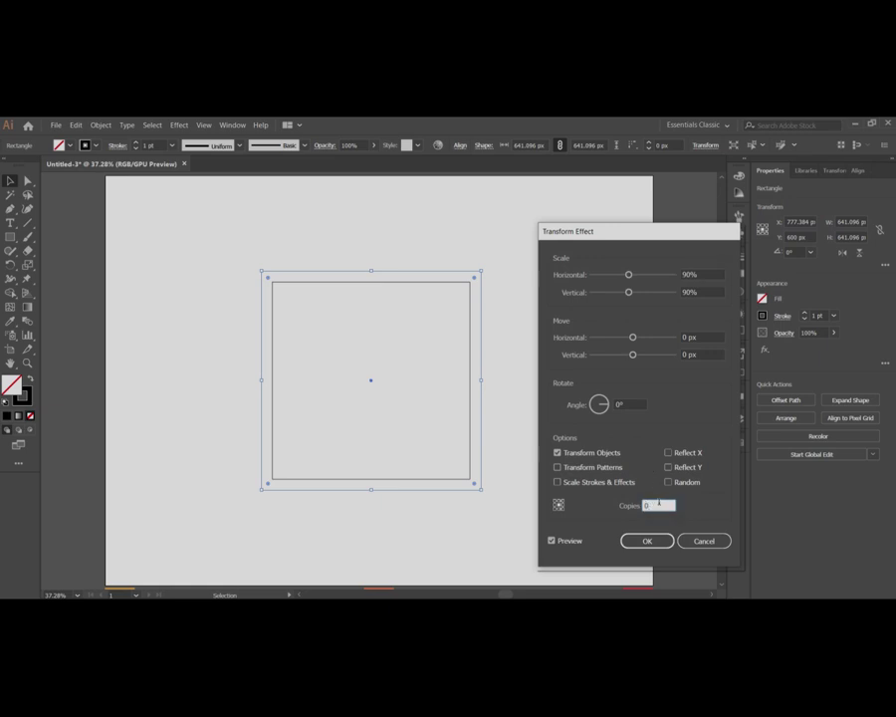
key(Up)
key(Up)
key(Up)
key(Up)
key(Up)
key(Up)
key(Up)
key(Up)
key(Up)
key(Up)
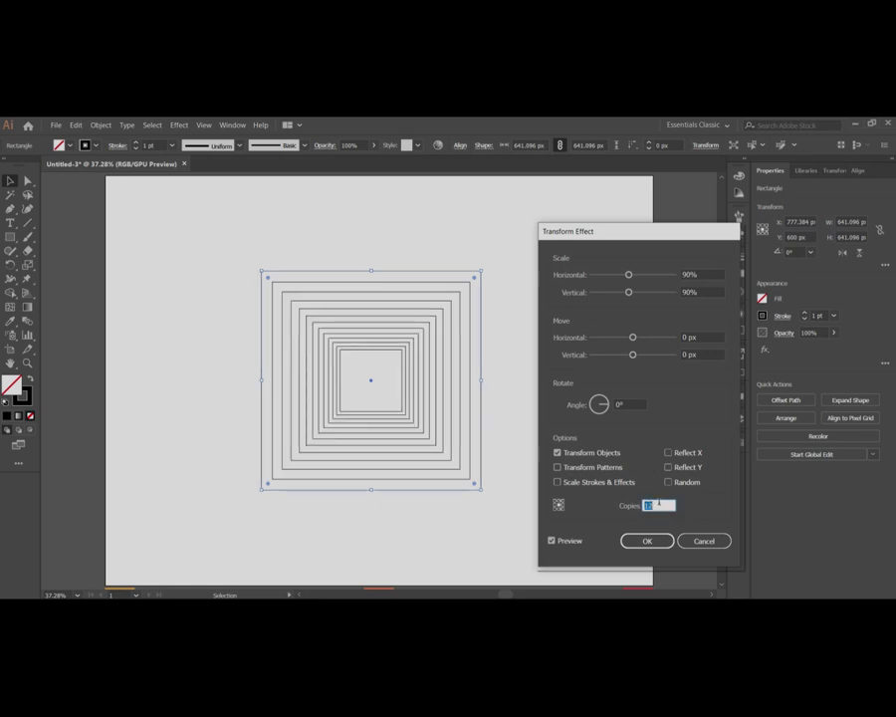
key(Up)
key(Up)
key(Up)
key(Up)
key(Up)
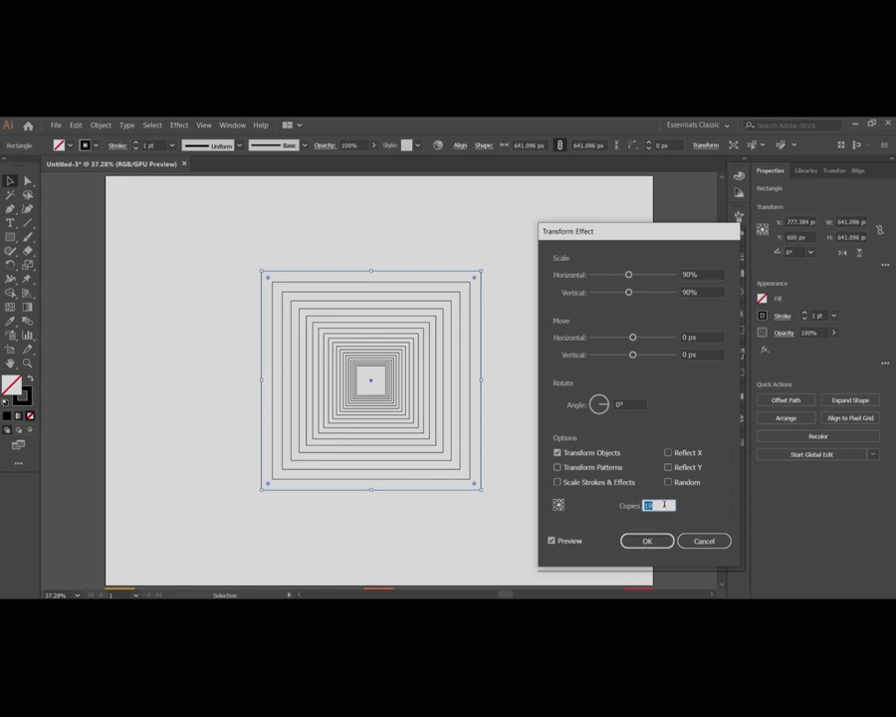
key(Up)
key(Up)
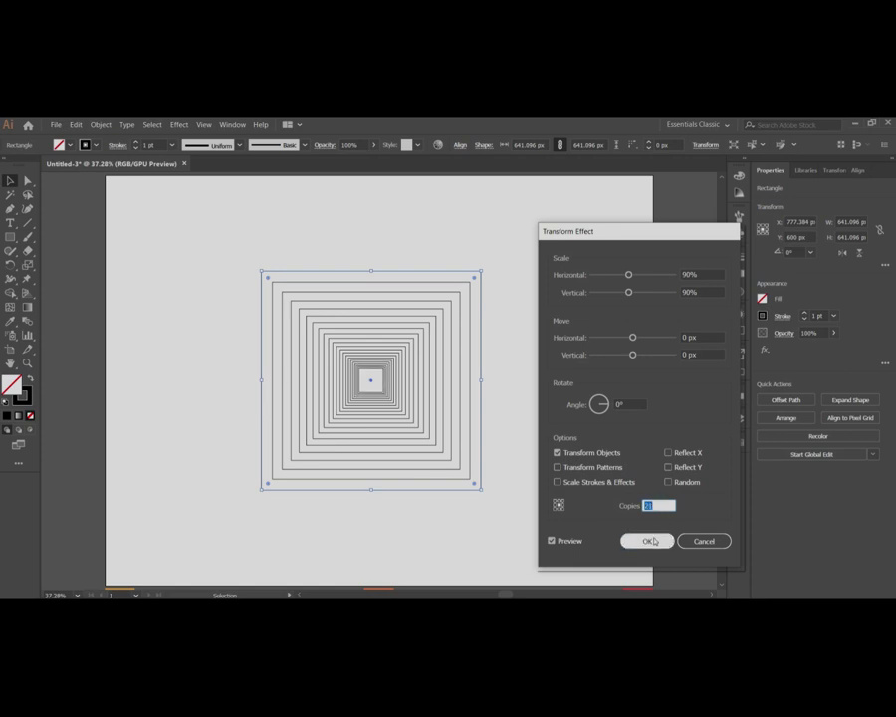
Set the rotation angle of the copies to 10° and apply the Transform effect.
click(617, 404)
key(Up)
key(Up)
key(Up)
key(Up)
key(Up)
key(Up)
key(Up)
key(Up)
key(Up)
key(Up)
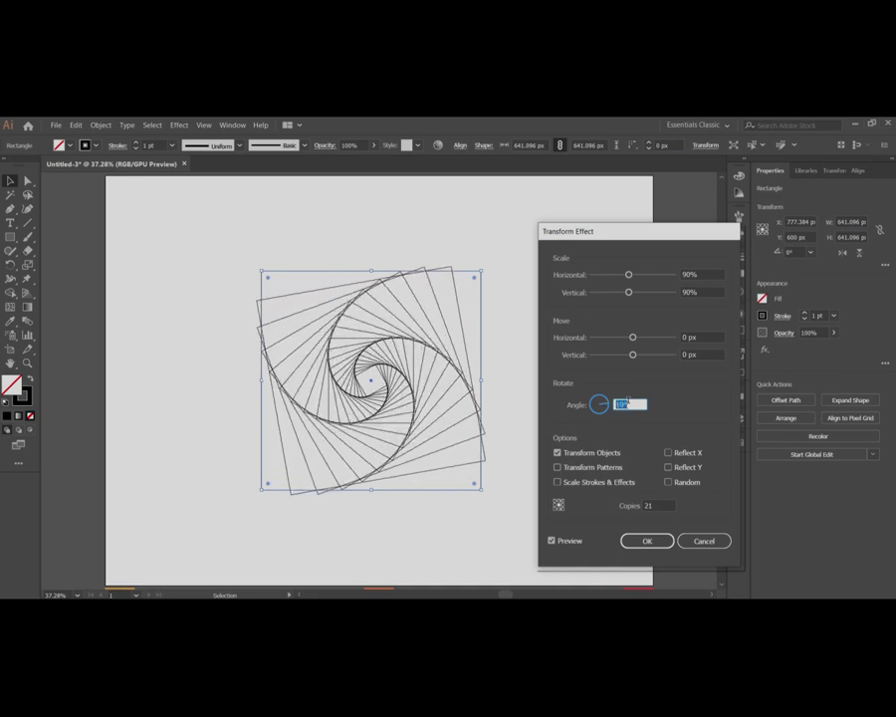
click(645, 541)
Expand the appearance of the spiral of squares.
click(550, 384)
click(400, 315)
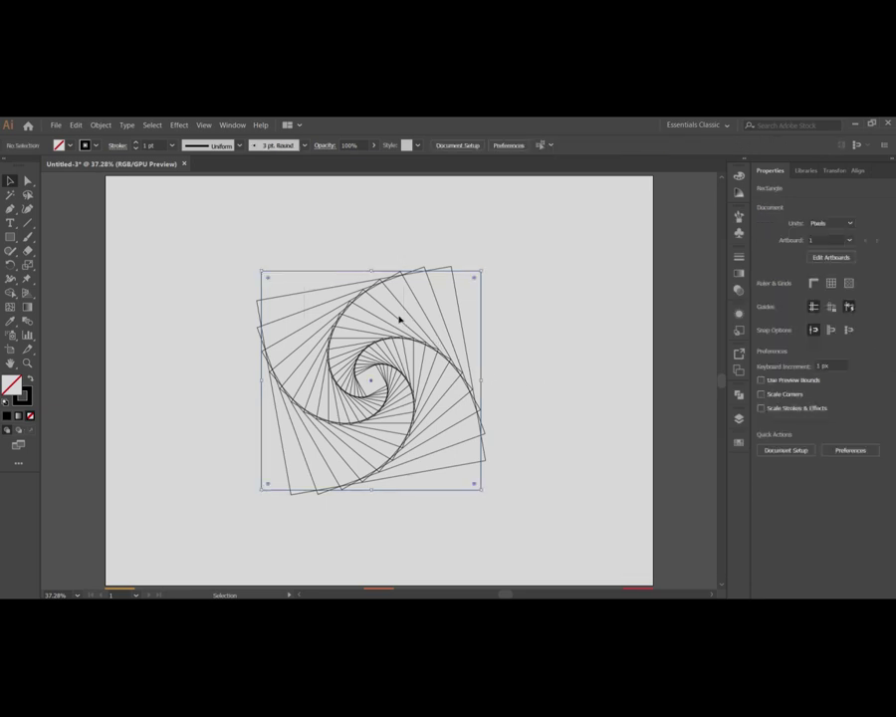
click(100, 125)
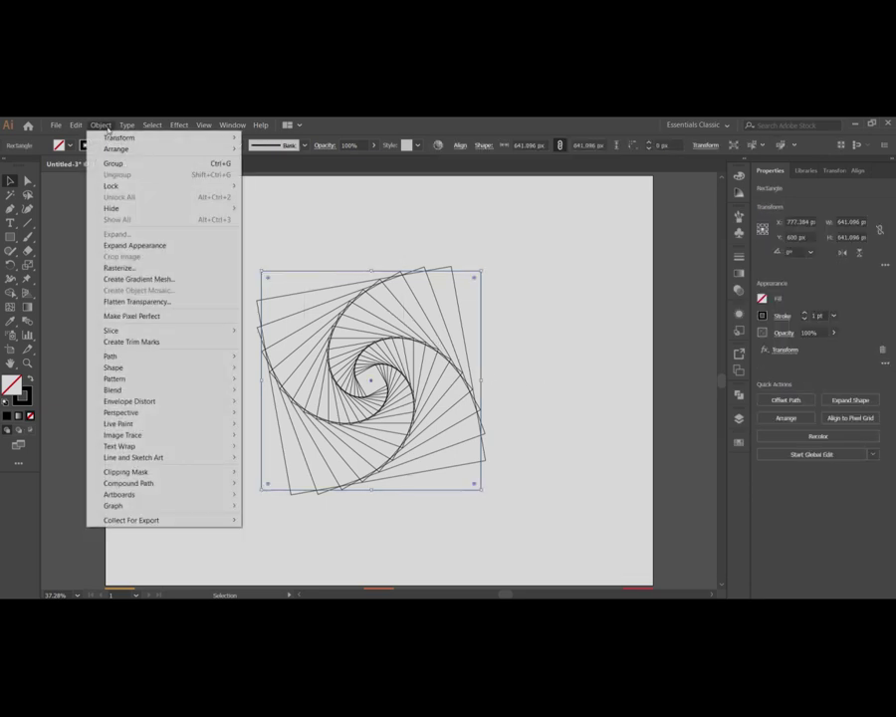
click(169, 246)
Ungroup the expanded spiral of squares and deselect everything.
click(385, 320)
click(367, 294)
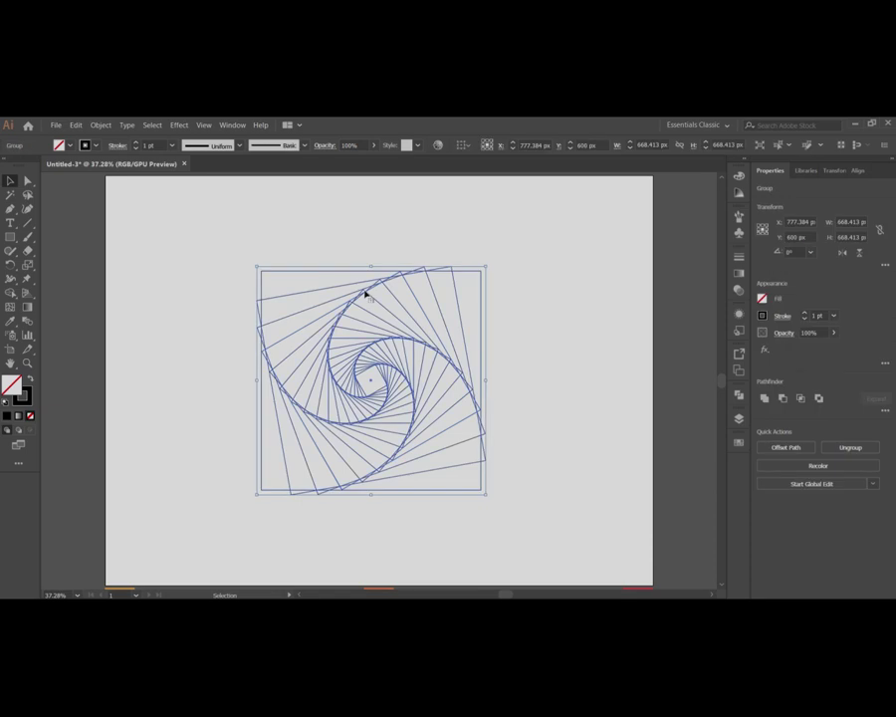
click(363, 301)
click(362, 297)
right_click(362, 295)
click(391, 378)
click(490, 309)
Send the outer upright square to the back, behind the rotated squares, and deselect it.
click(469, 272)
click(506, 252)
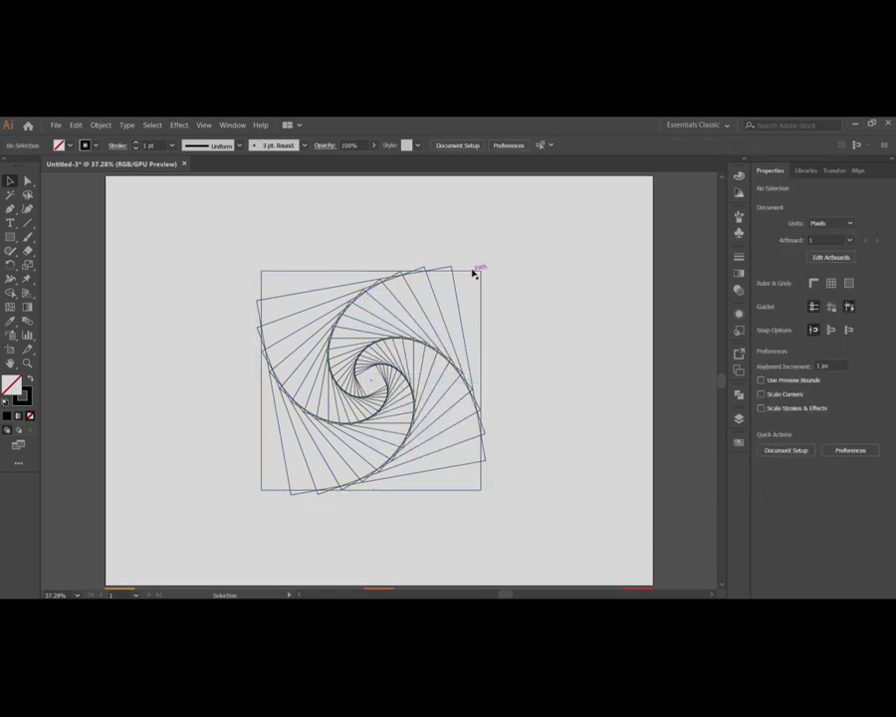
click(473, 273)
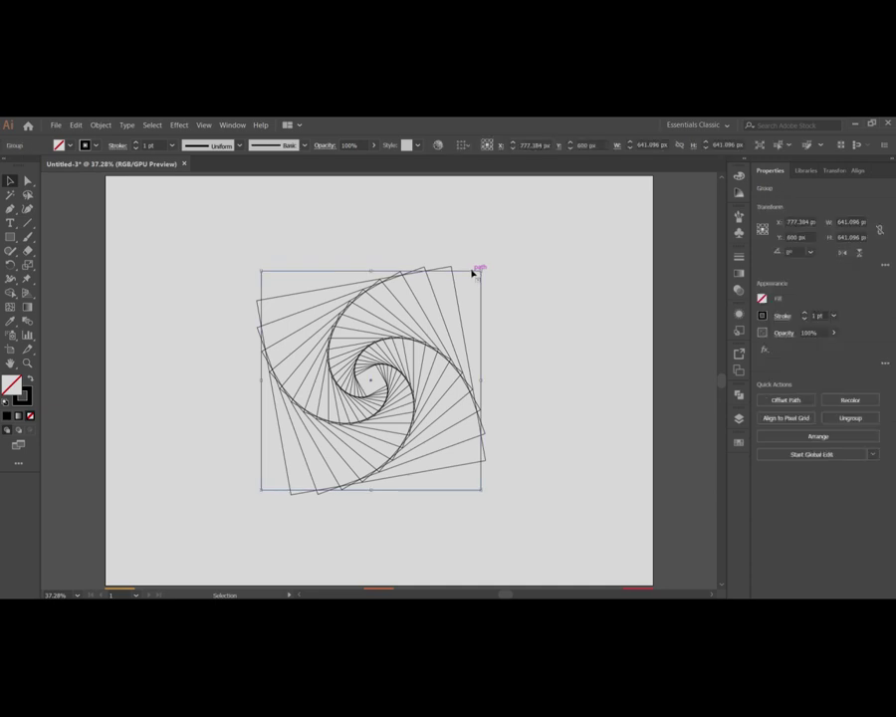
right_click(473, 273)
mouse_move(516, 378)
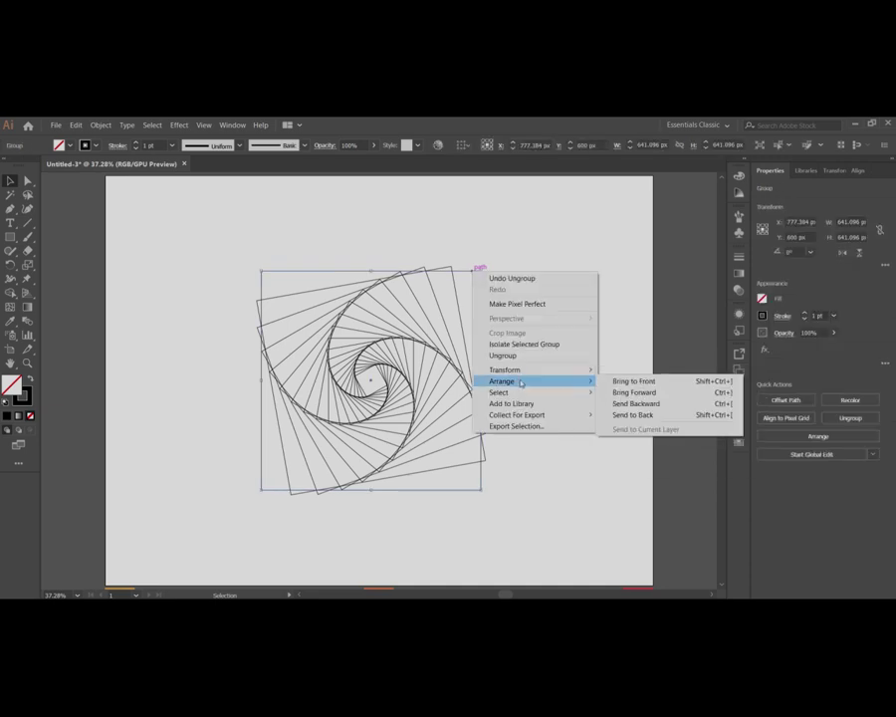
click(634, 415)
click(563, 325)
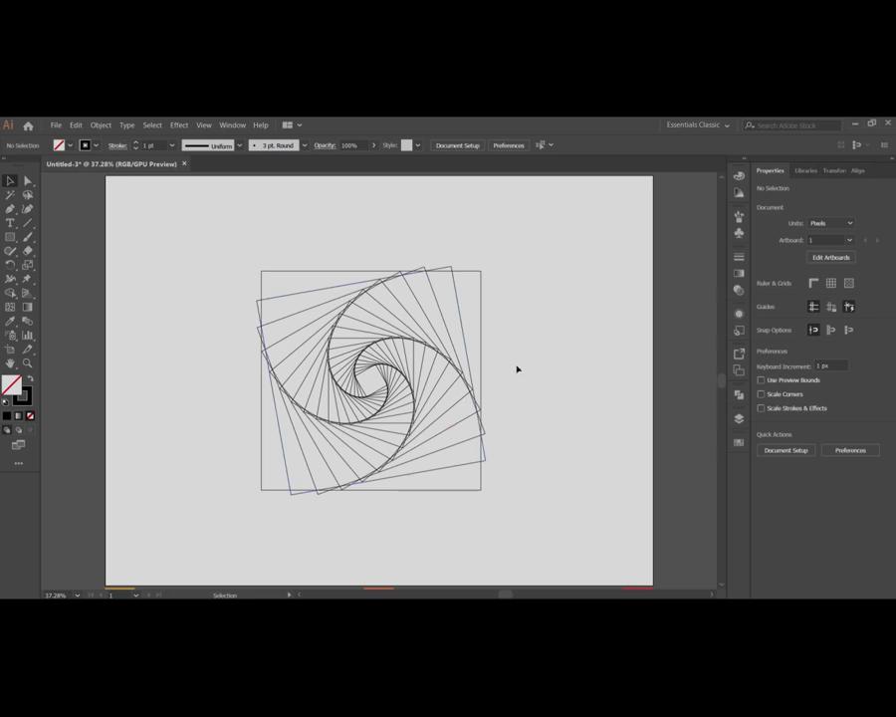
Move the three coloured swatch squares up onto the artboard, flush with its lower edge.
scroll(497, 438, down, 3)
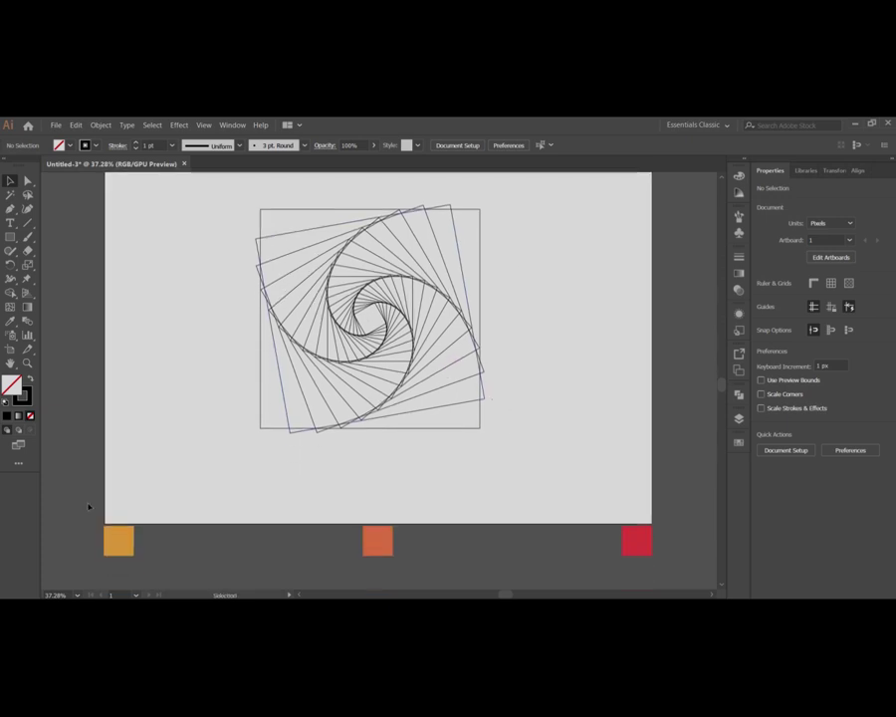
drag(538, 551, 630, 512)
click(434, 470)
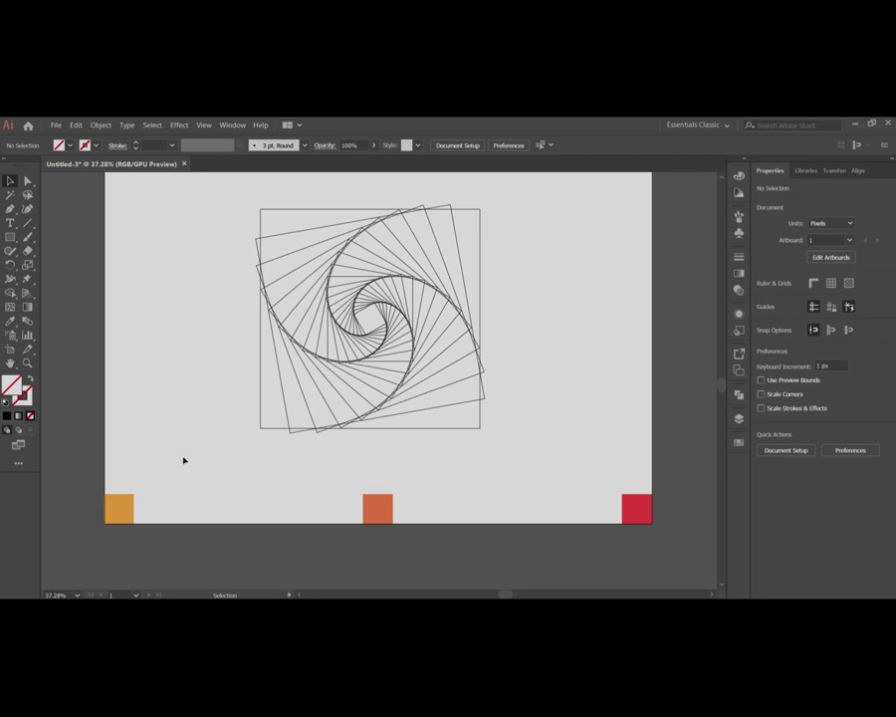
Blend the yellow-orange, orange and red swatch squares in sequence with the Blend tool.
drag(95, 476, 663, 522)
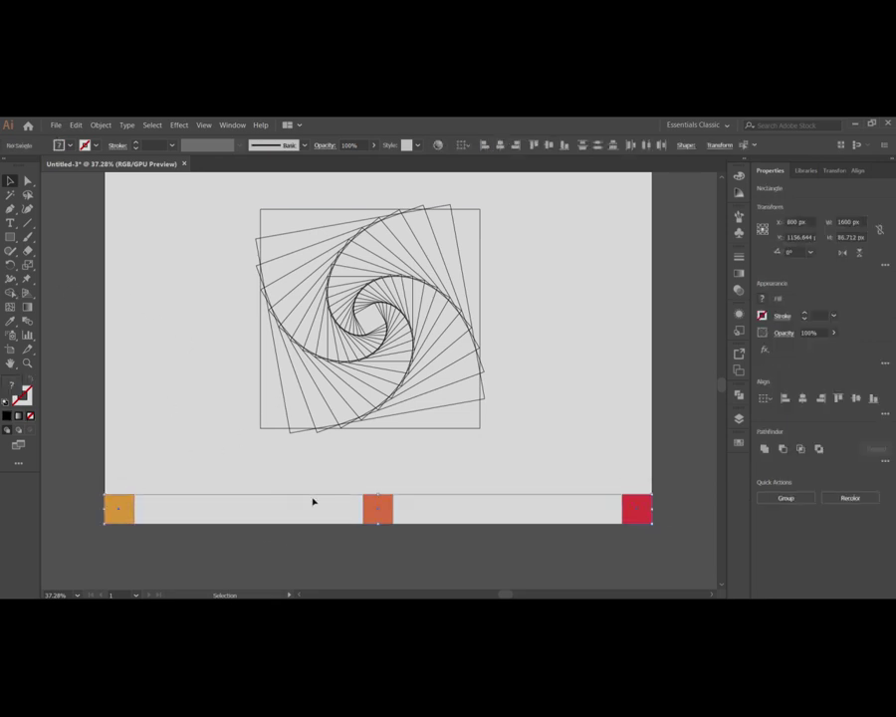
click(28, 324)
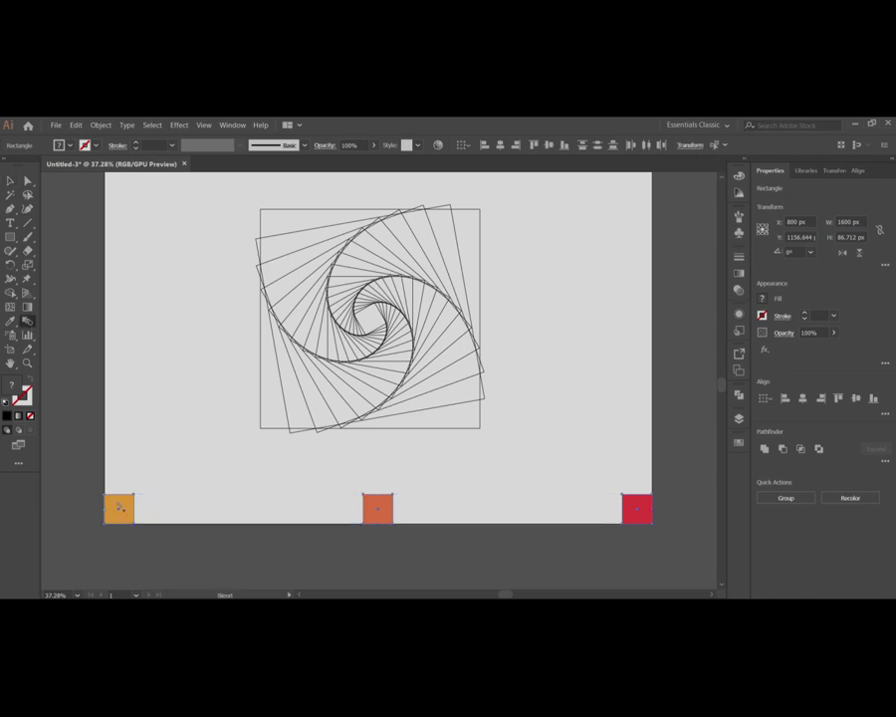
click(120, 507)
click(377, 508)
click(636, 507)
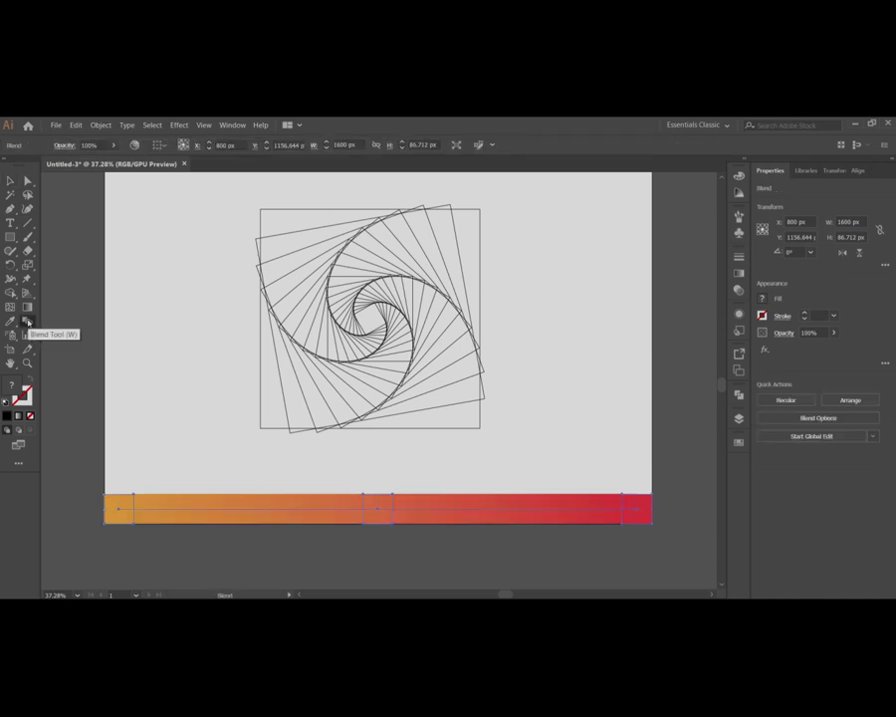
Change the colour blend's spacing to Specified Steps with 9 steps, with preview enabled.
double_click(28, 321)
click(366, 388)
click(454, 335)
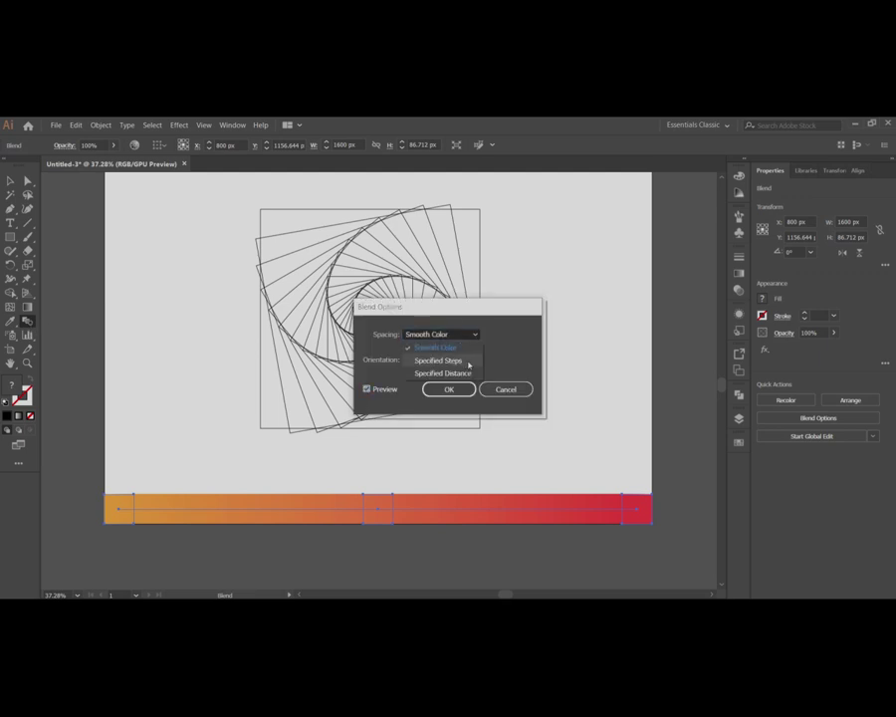
click(469, 362)
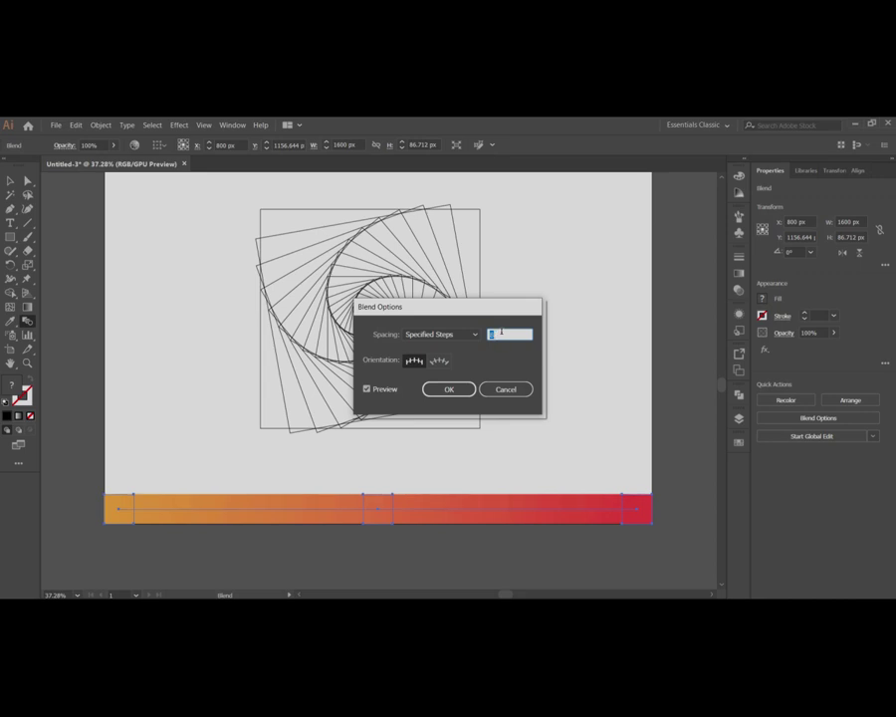
key(Up)
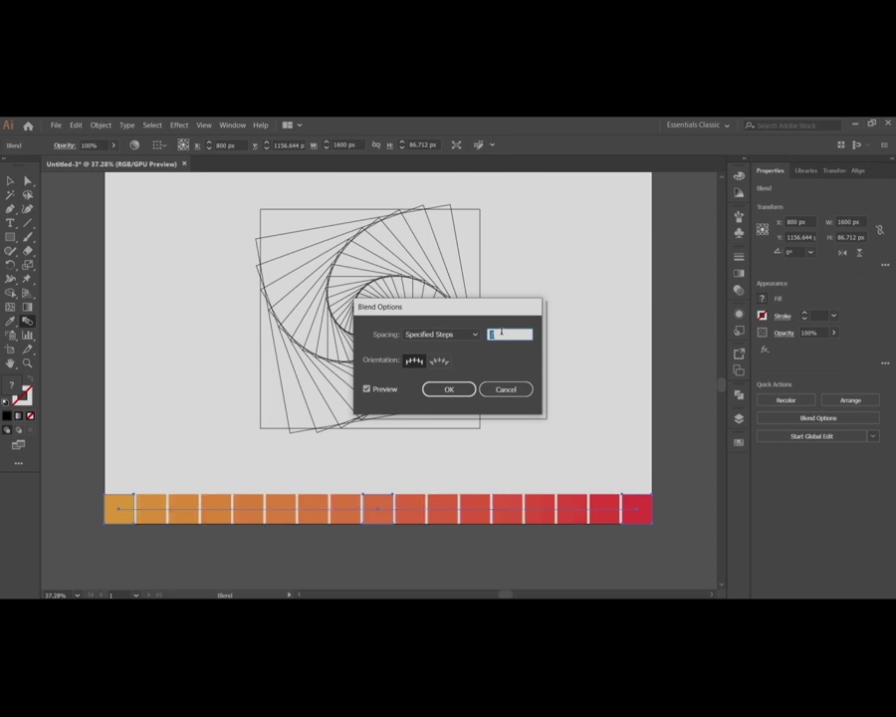
key(Up)
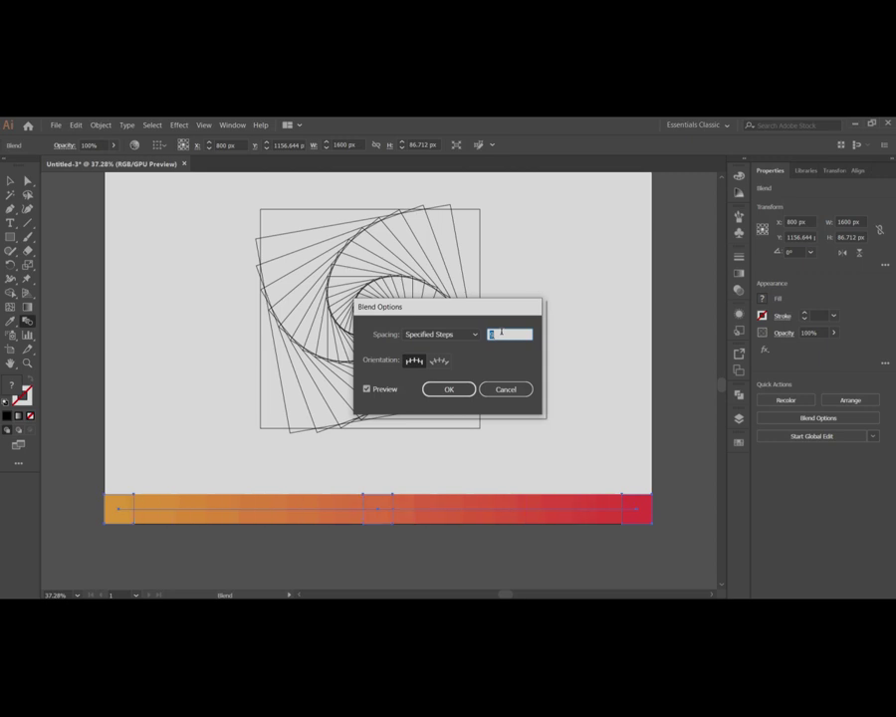
click(449, 389)
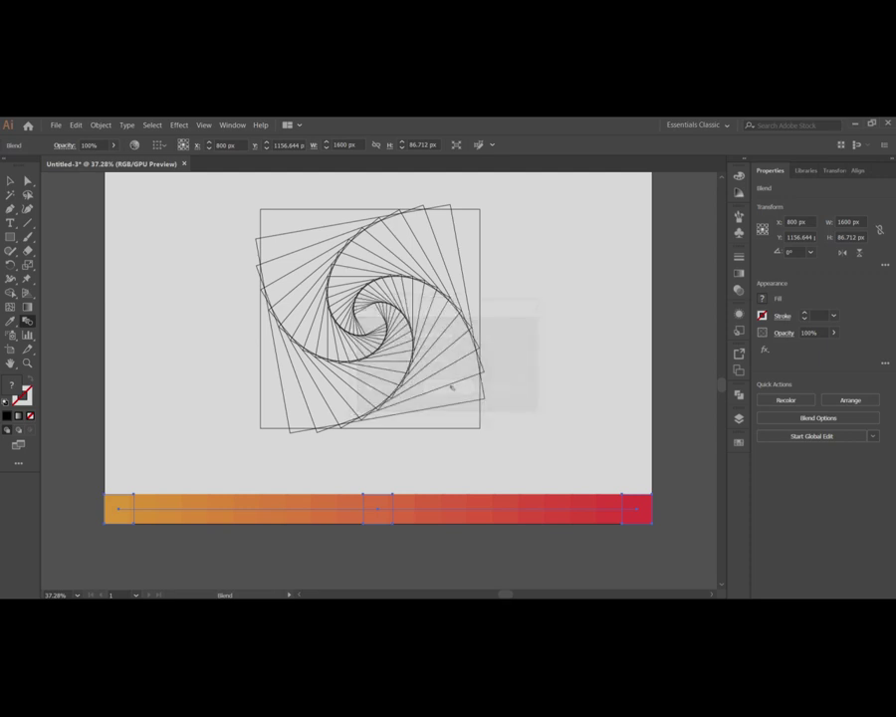
Expand the colour blend into separate squares, with Object and Fill included.
key(v)
click(253, 472)
click(230, 510)
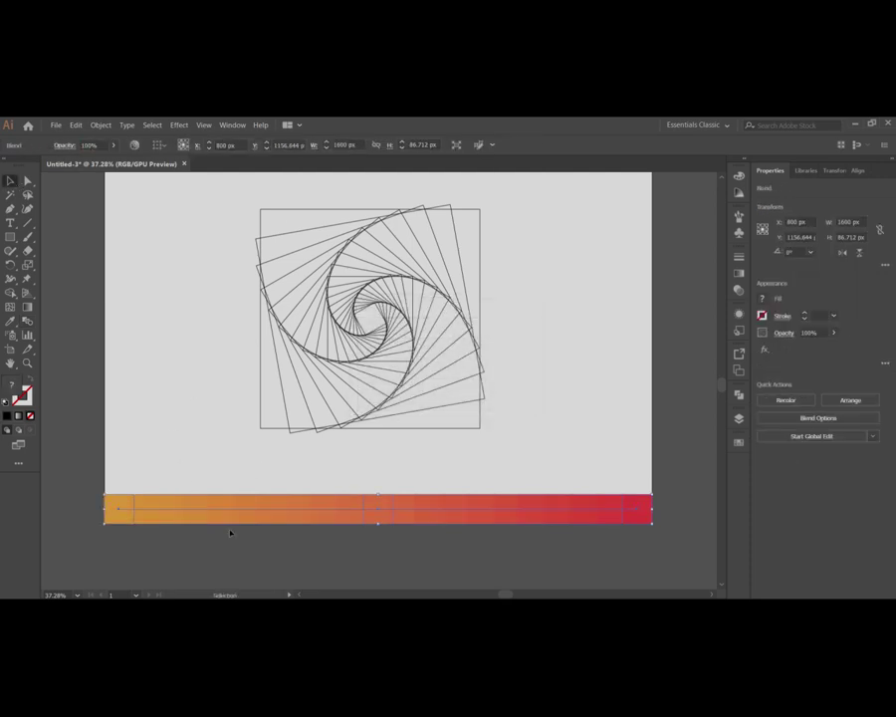
click(107, 127)
click(125, 230)
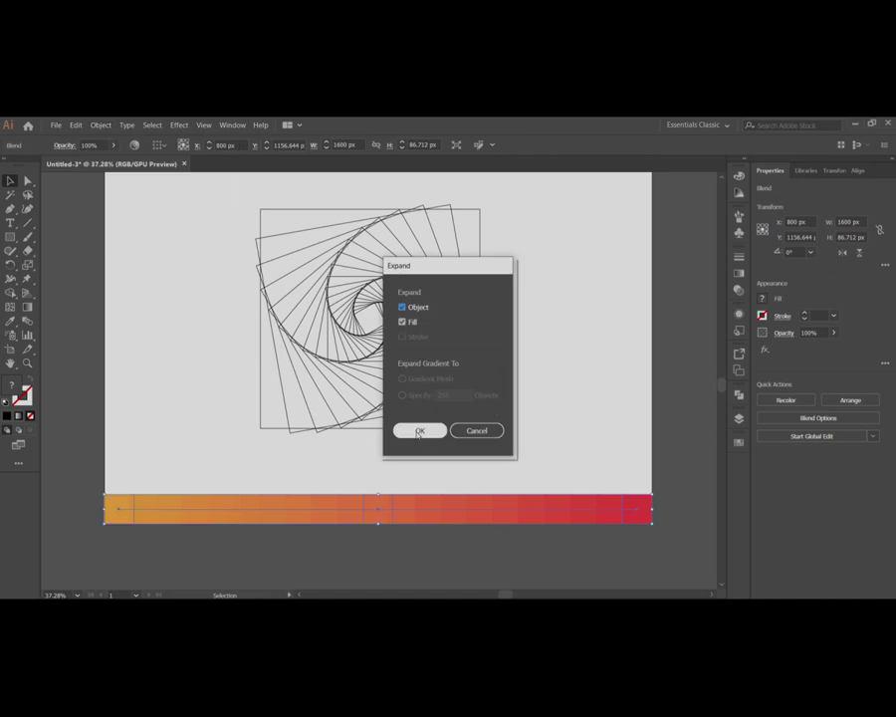
click(414, 426)
drag(123, 507, 116, 510)
key(ctrl+z)
Ungroup the expanded colour strip so each swatch can be selected individually.
right_click(216, 344)
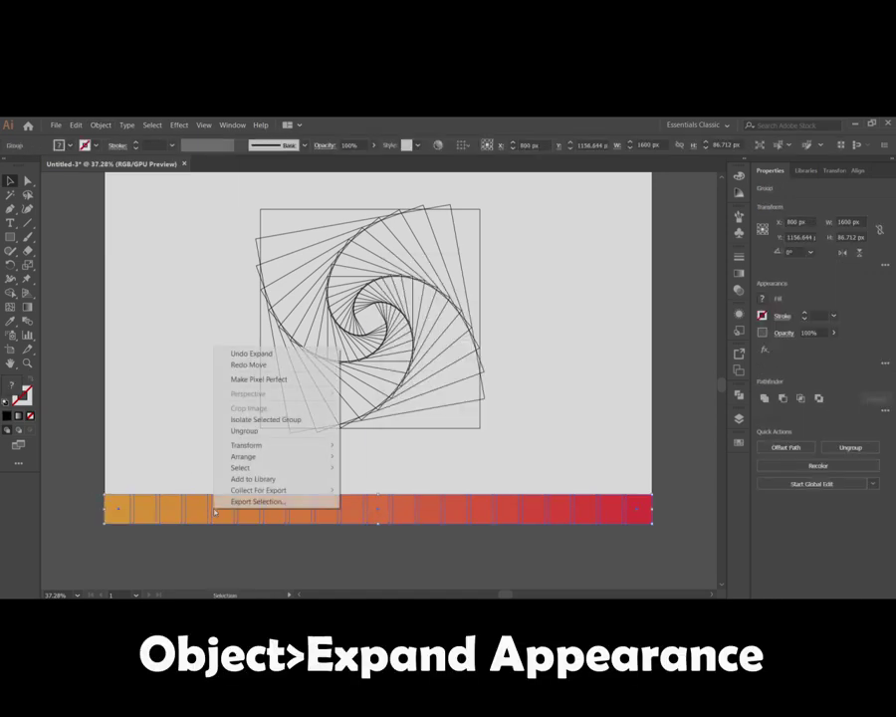
click(240, 427)
click(114, 512)
click(436, 396)
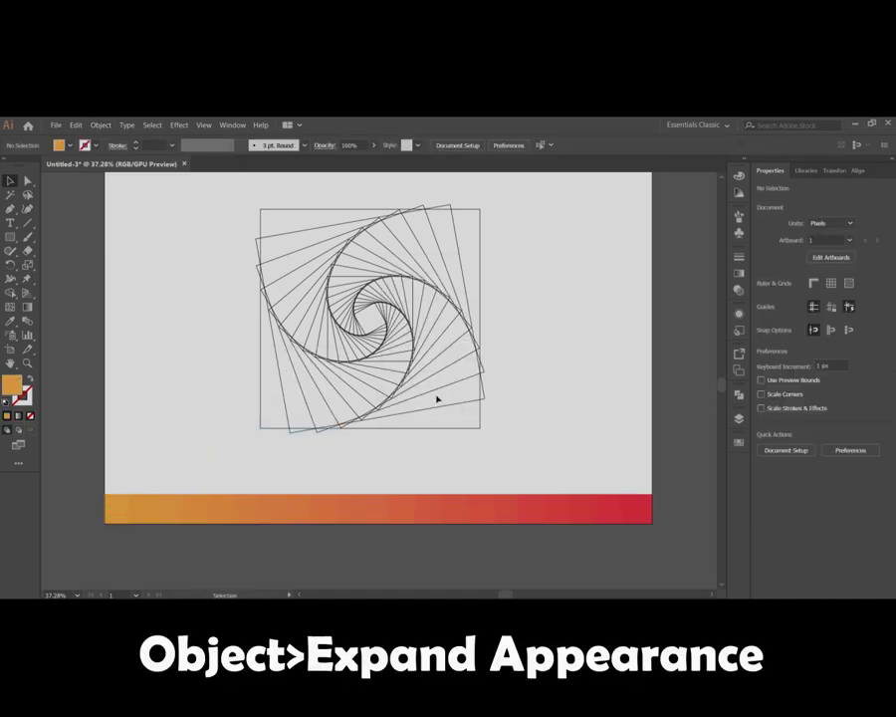
Fill the outer upright square with the colour strip's first yellow-orange swatch using the Eyedropper, and deselect it.
click(471, 424)
click(453, 429)
click(454, 428)
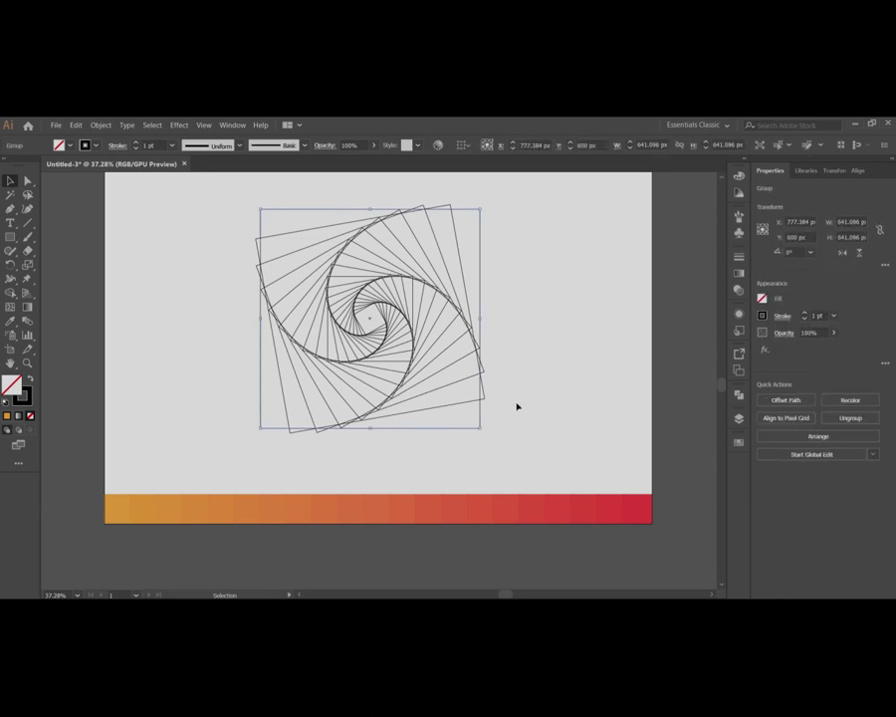
click(516, 406)
click(461, 430)
key(i)
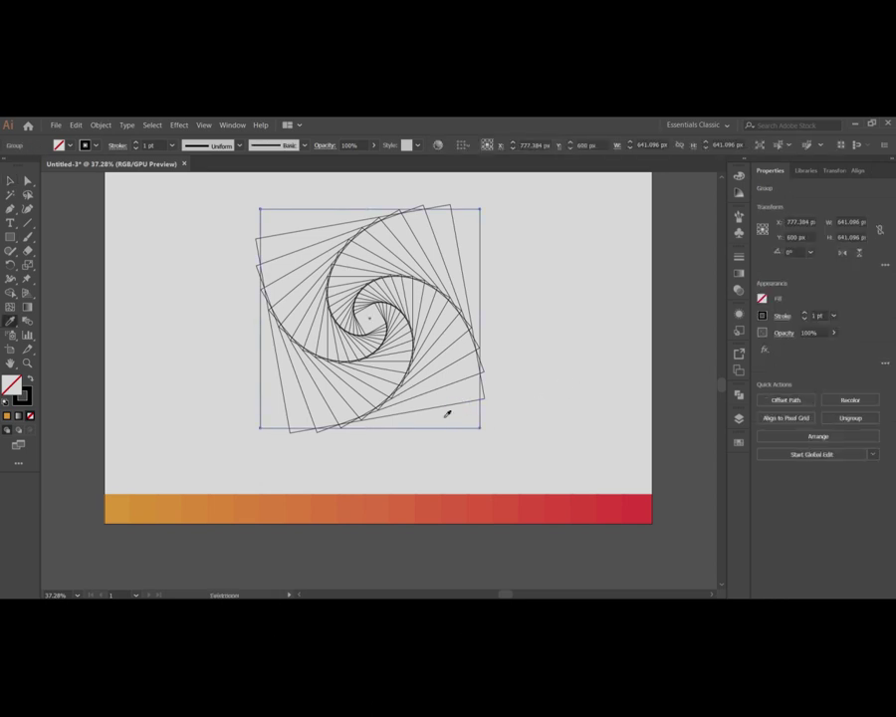
click(117, 497)
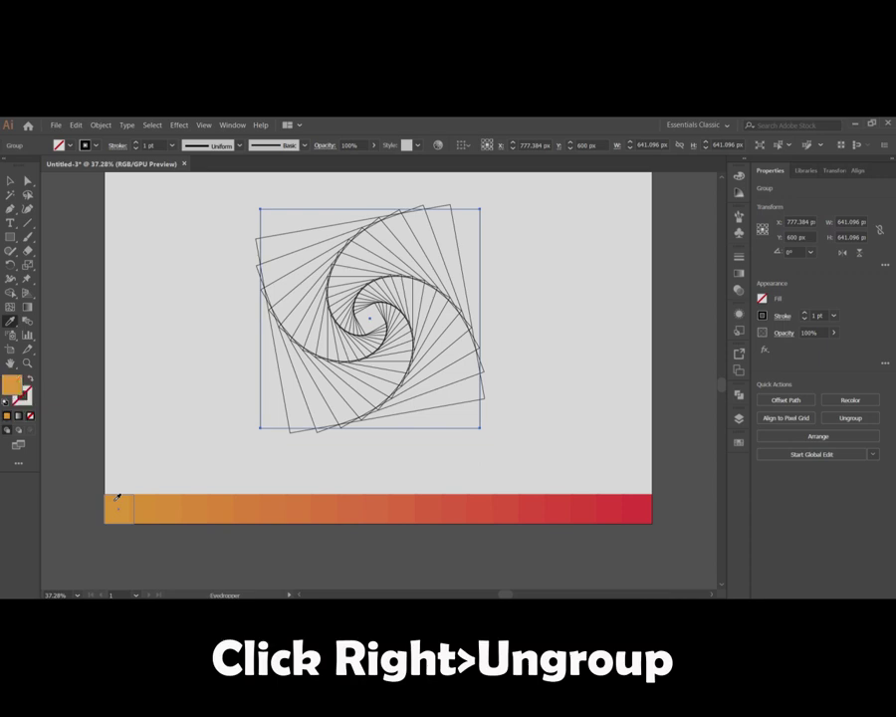
key(v)
key(ctrl+shift+a)
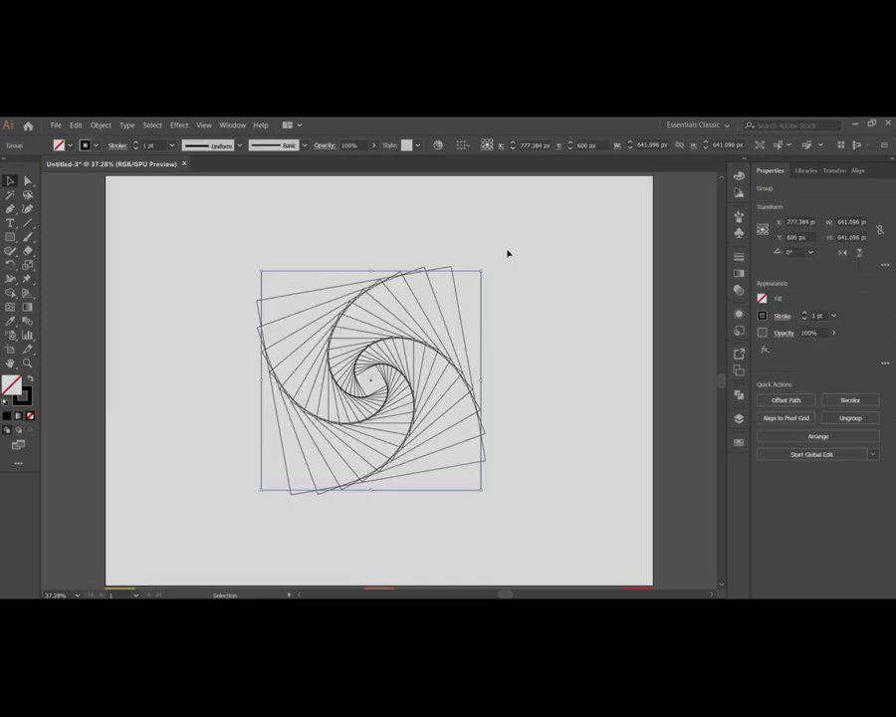
Select the spiral's outermost unrotated square, send it to the back and deselect it.
key(ctrl+shift+a)
click(473, 274)
right_click(474, 273)
mouse_move(513, 381)
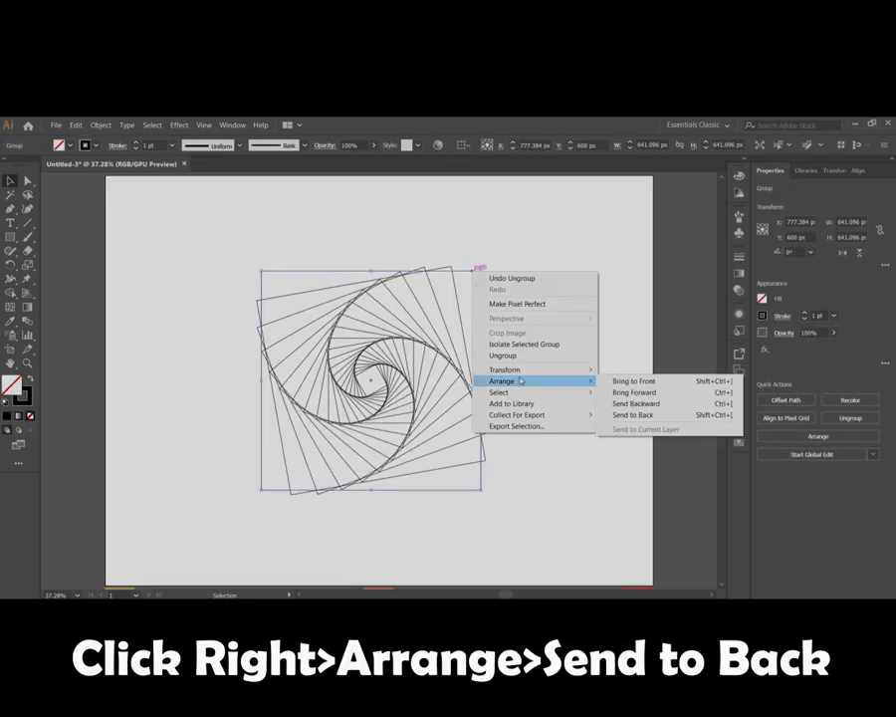
click(633, 414)
click(487, 274)
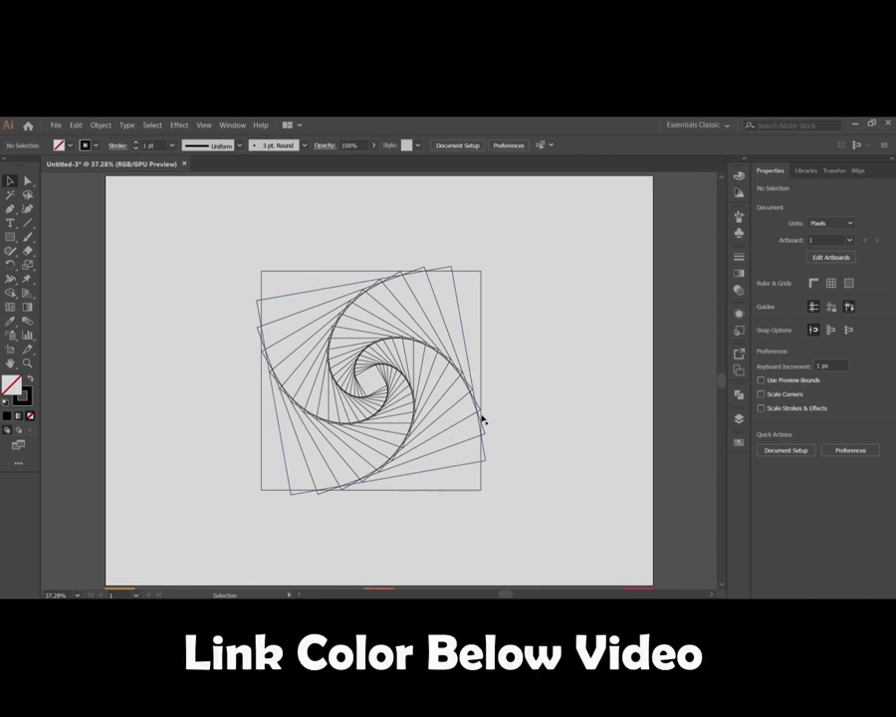
Move the three colour squares up so they sit inside the artboard's lower edge, and deselect them.
key(space)
drag(492, 461, 502, 403)
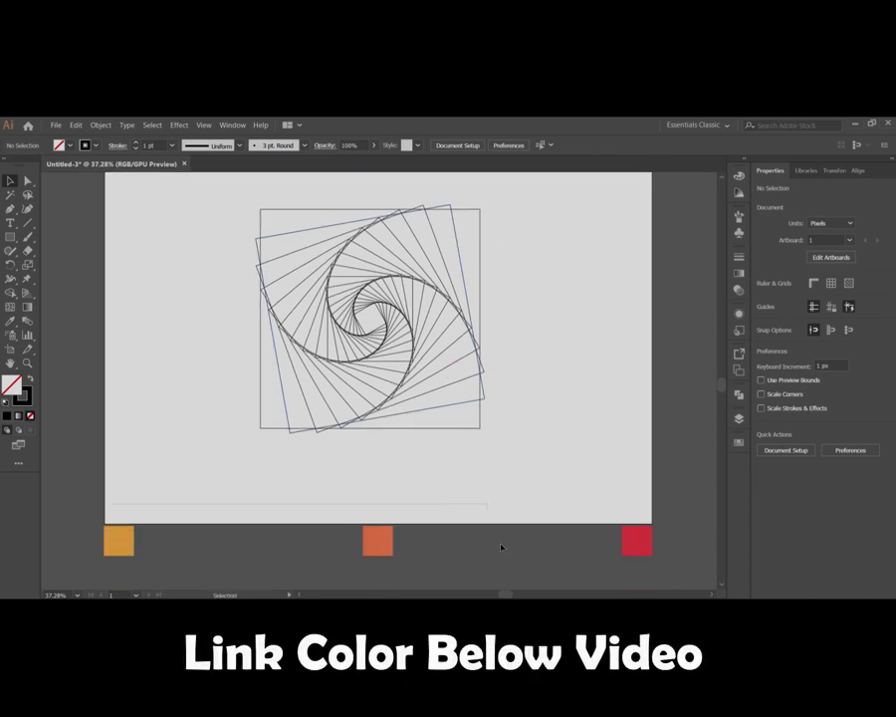
click(631, 538)
drag(631, 539, 633, 507)
click(222, 443)
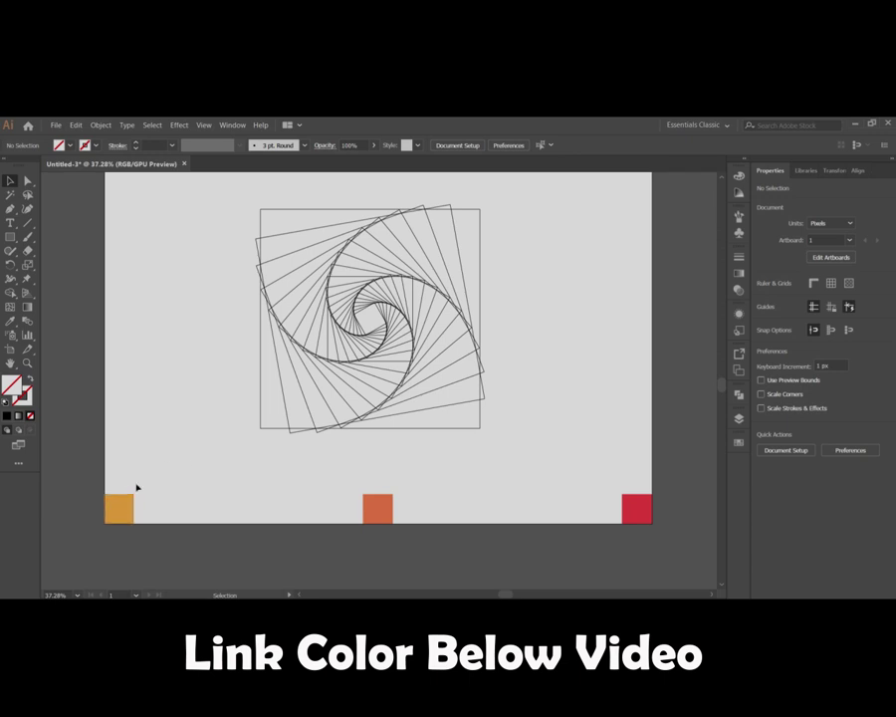
Select the three colour squares and blend them in order from yellow-orange through orange to red.
drag(97, 474, 662, 526)
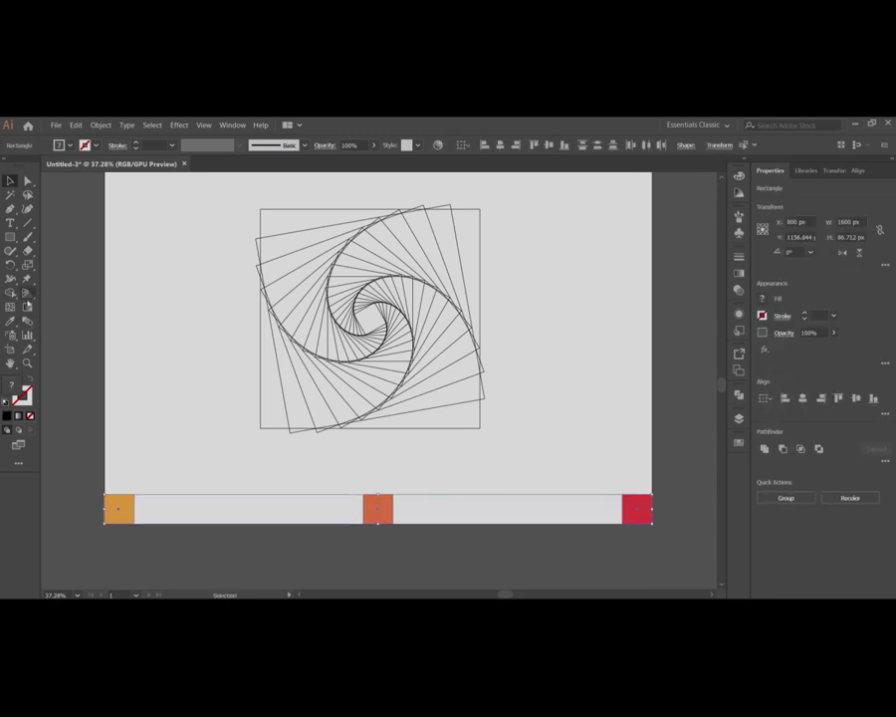
click(28, 323)
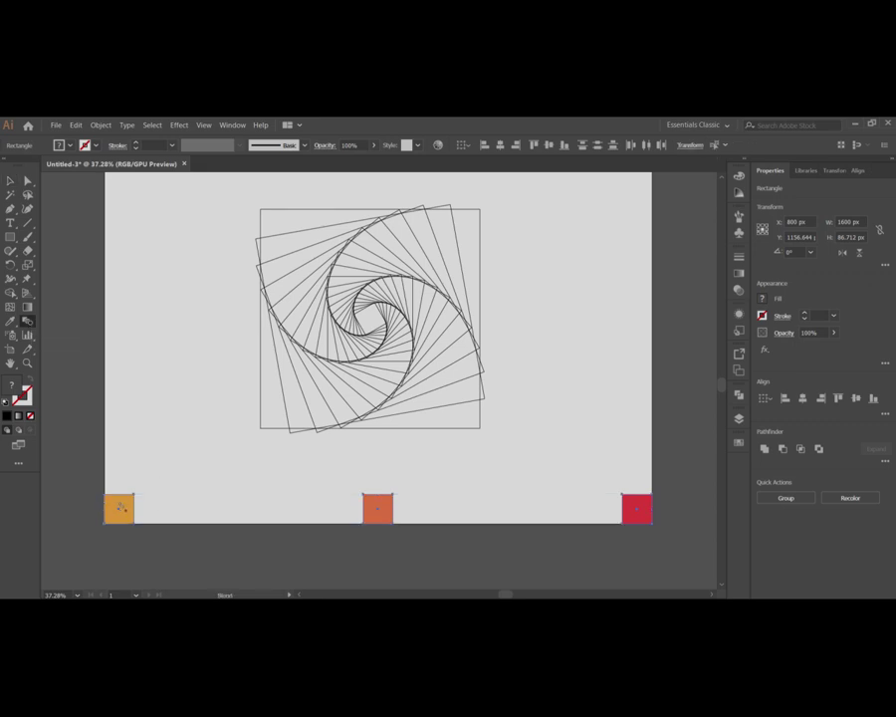
click(377, 509)
click(636, 509)
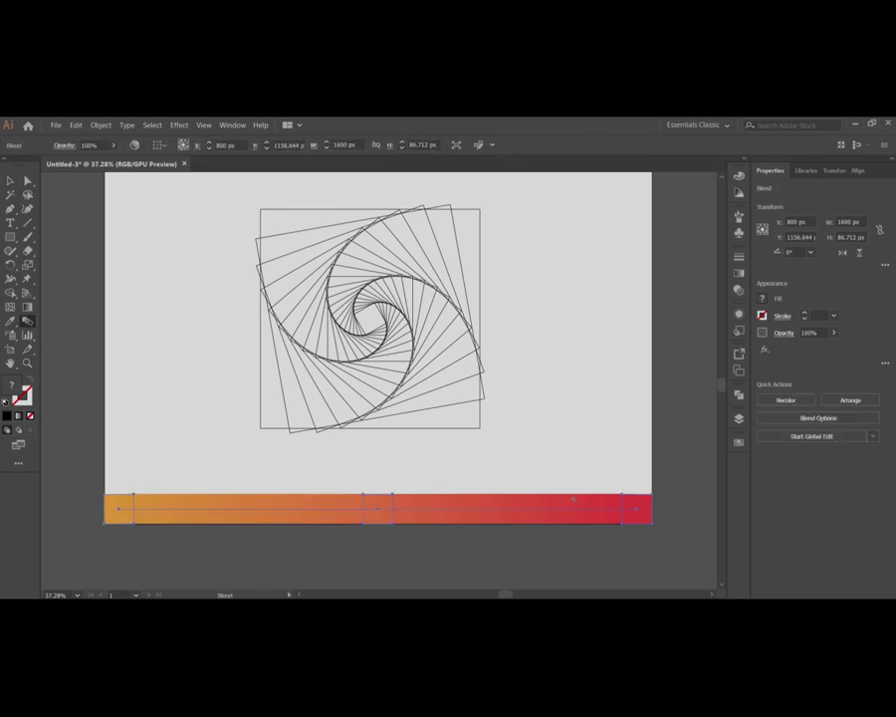
Set the colour blend's spacing to Specified Steps with 9 steps, with the preview on.
double_click(29, 323)
click(368, 388)
click(457, 335)
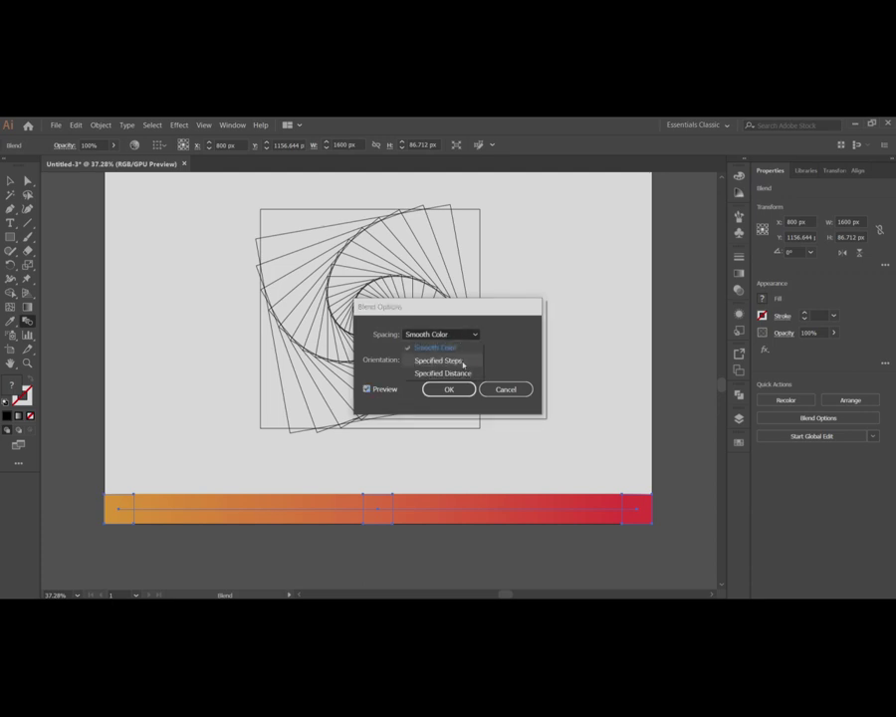
click(469, 364)
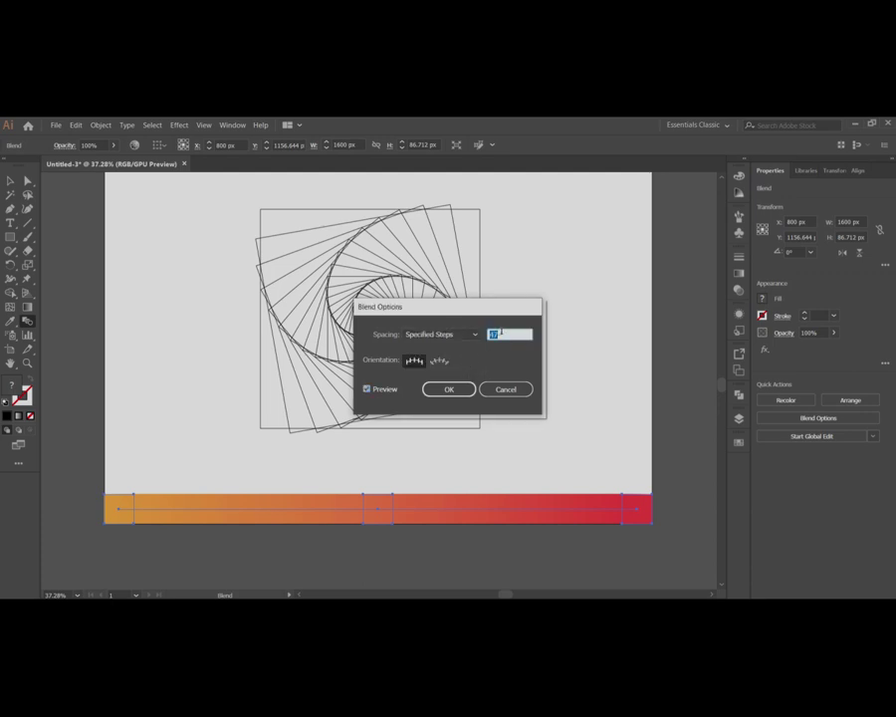
scroll(501, 332, down, 6)
scroll(501, 333, up, 6)
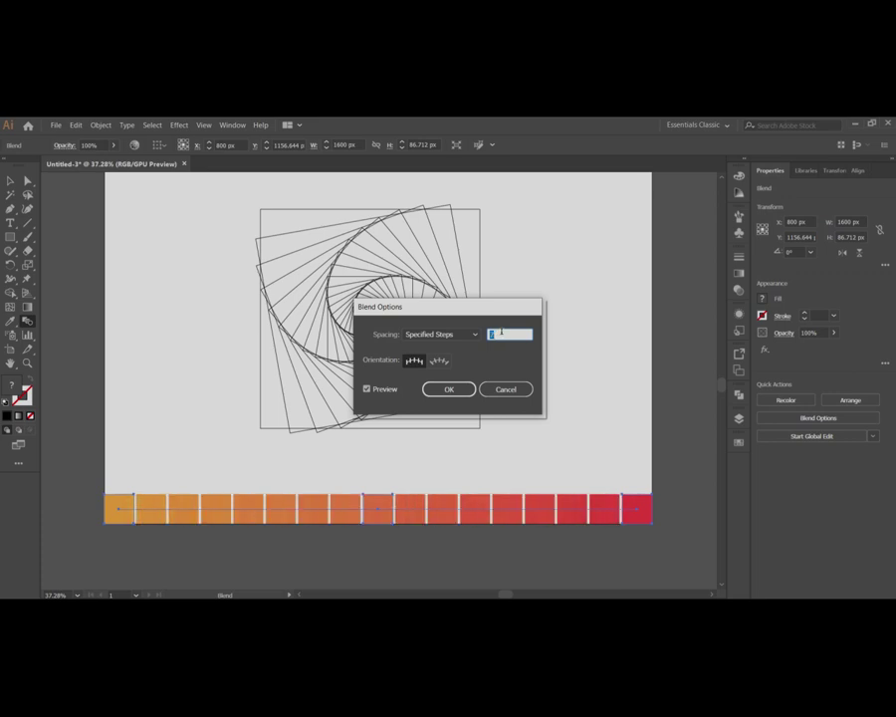
scroll(501, 333, up, 5)
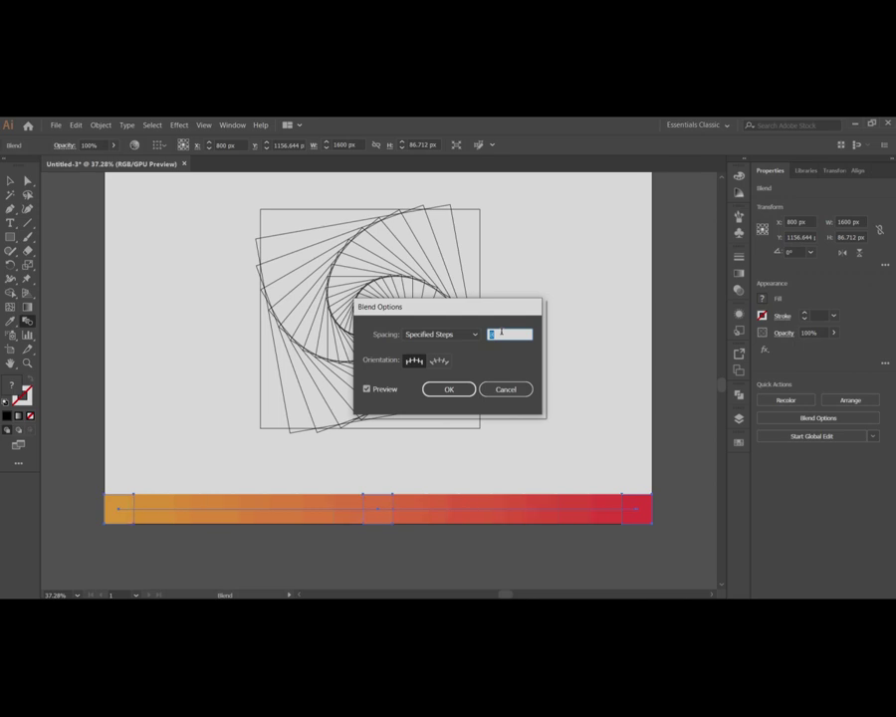
click(450, 389)
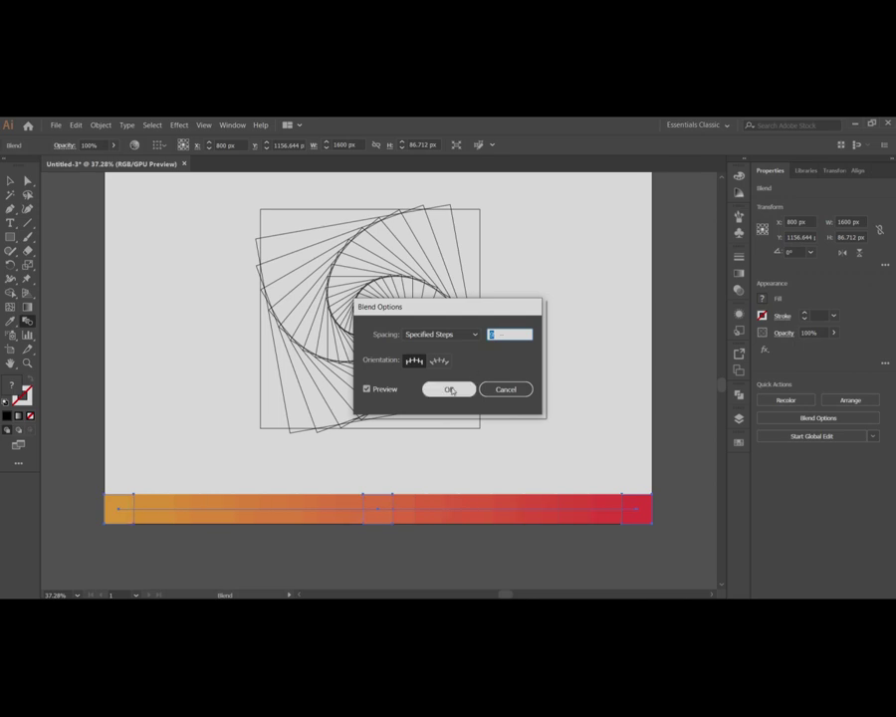
click(451, 389)
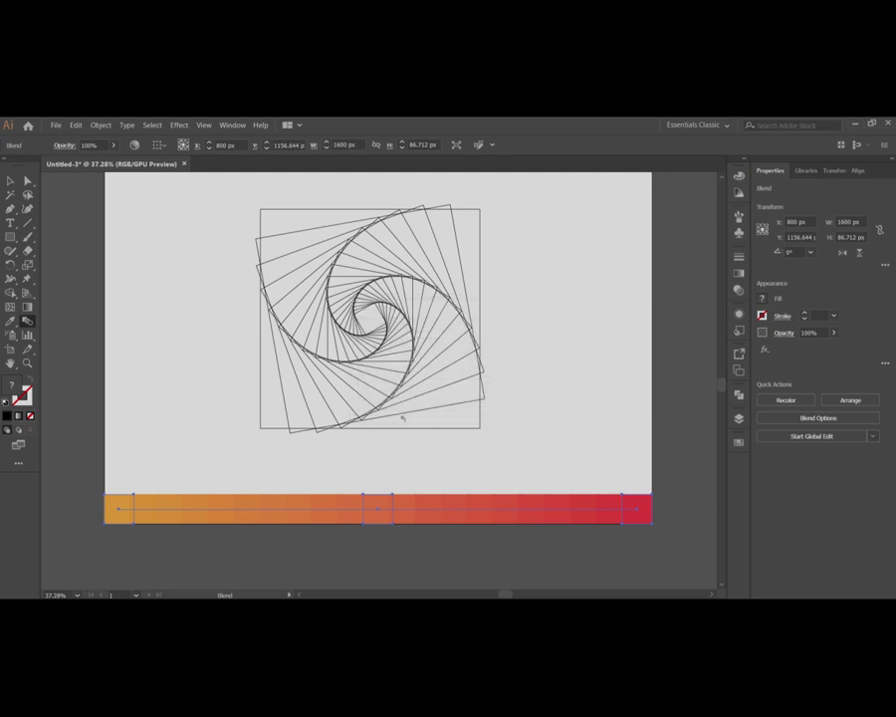
Expand the blended colour strip into separate squares, with Object and Fill included, and deselect it.
key(v)
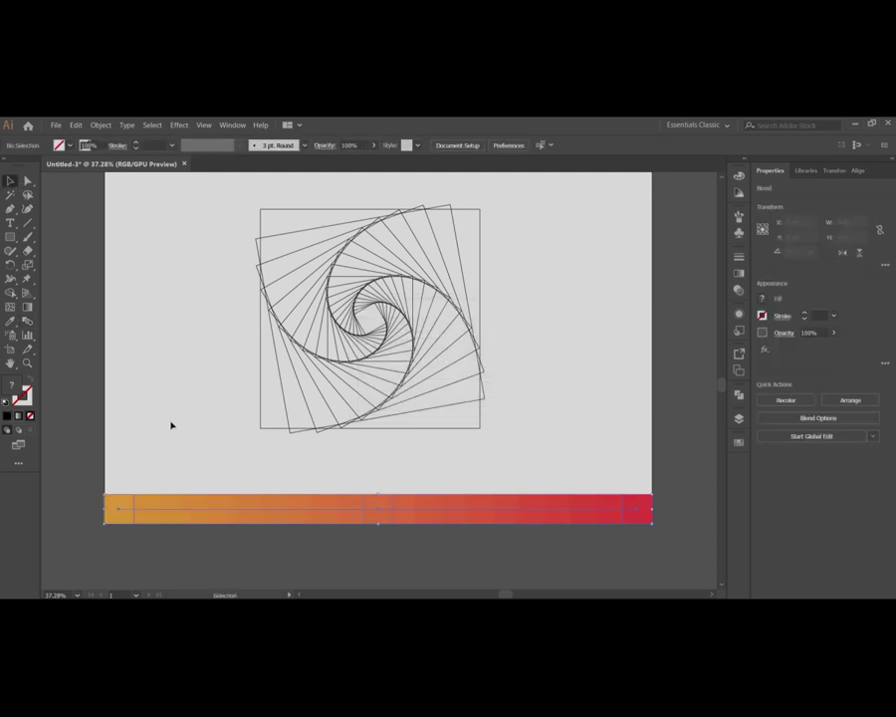
drag(170, 422, 236, 531)
click(101, 124)
click(140, 234)
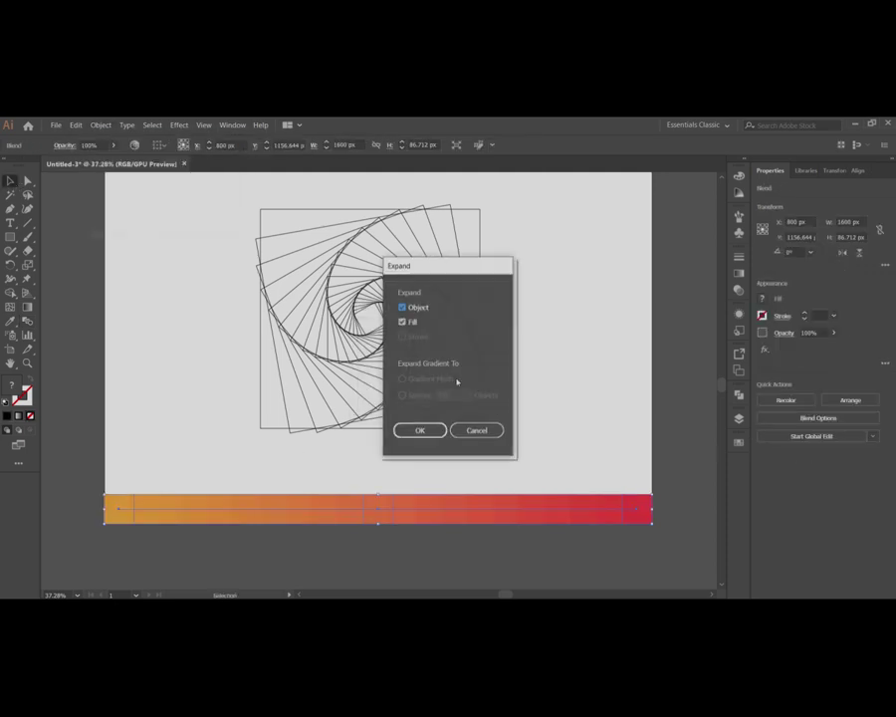
click(416, 428)
click(186, 424)
Ungroup the expanded colour strip so its swatches can be picked individually, and clear the selection.
drag(99, 529, 182, 458)
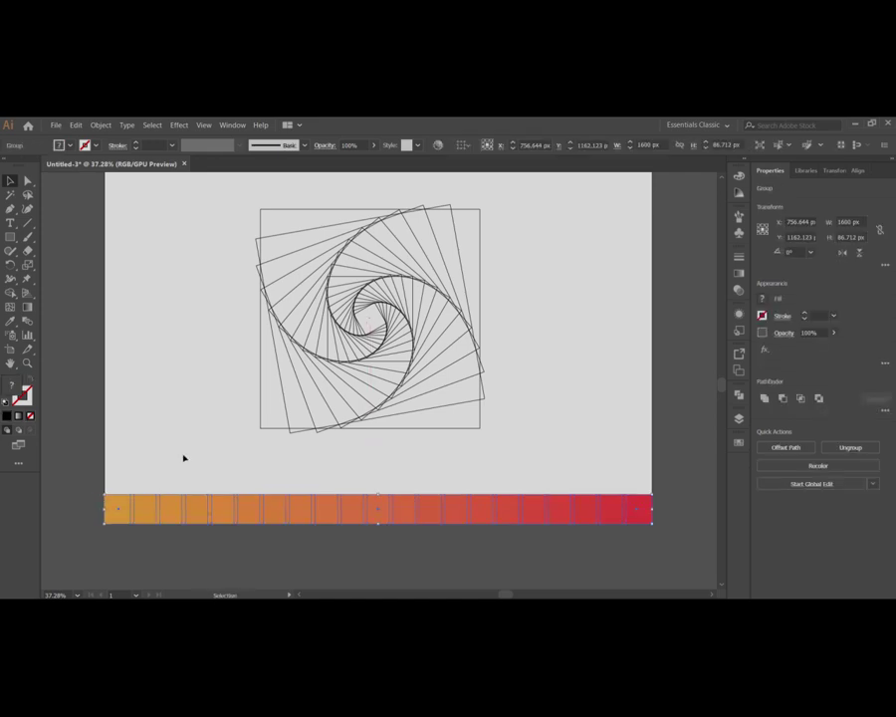
right_click(215, 345)
click(238, 427)
mouse_move(148, 508)
mouse_down()
mouse_move(119, 473)
mouse_move(148, 508)
mouse_up()
click(201, 412)
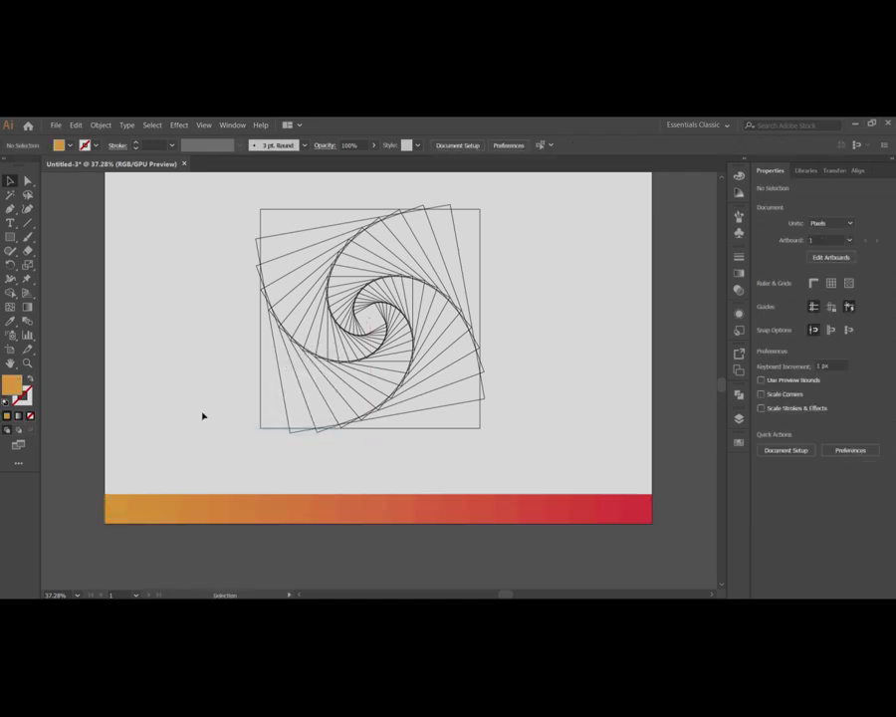
Fill the spiral's upright outer square with the strip's first yellow-orange swatch using the Eyedropper, and deselect it.
drag(458, 424, 575, 404)
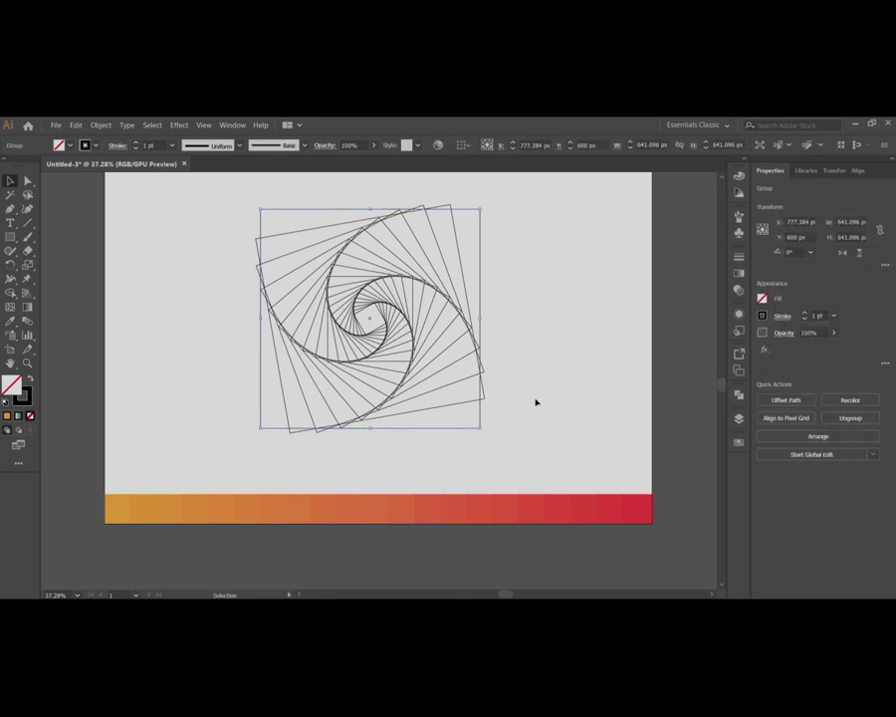
key(i)
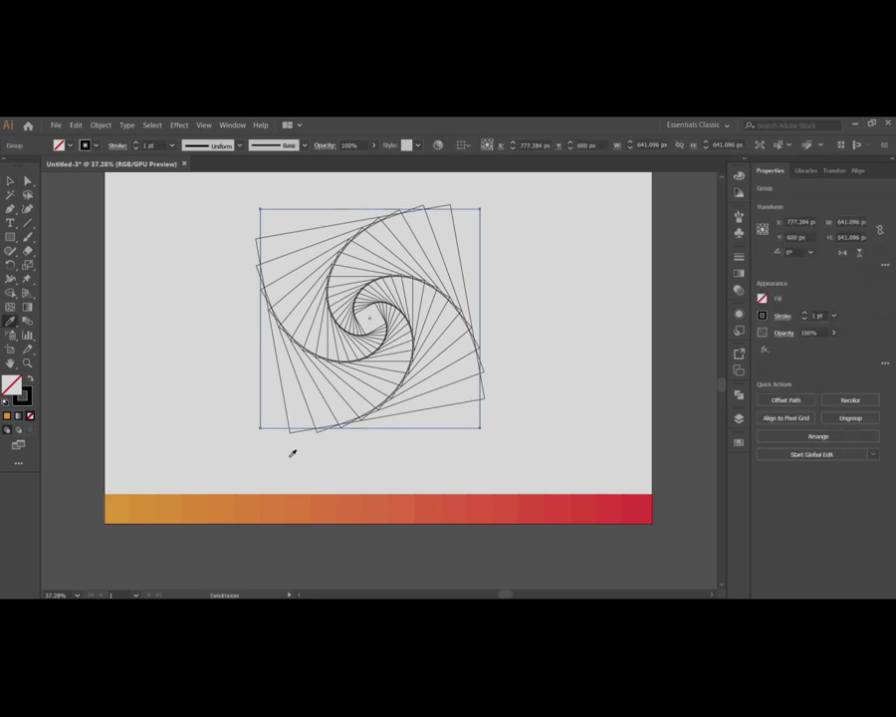
click(116, 497)
key(v)
click(165, 472)
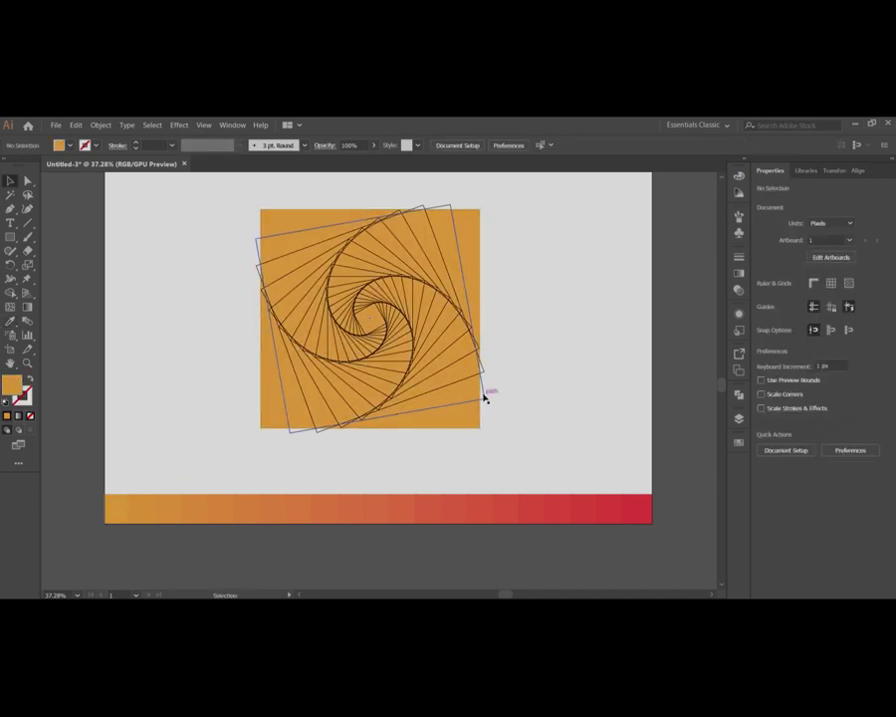
Move the used first yellow-orange swatch off the strip to just below the artboard and deselect it.
click(485, 397)
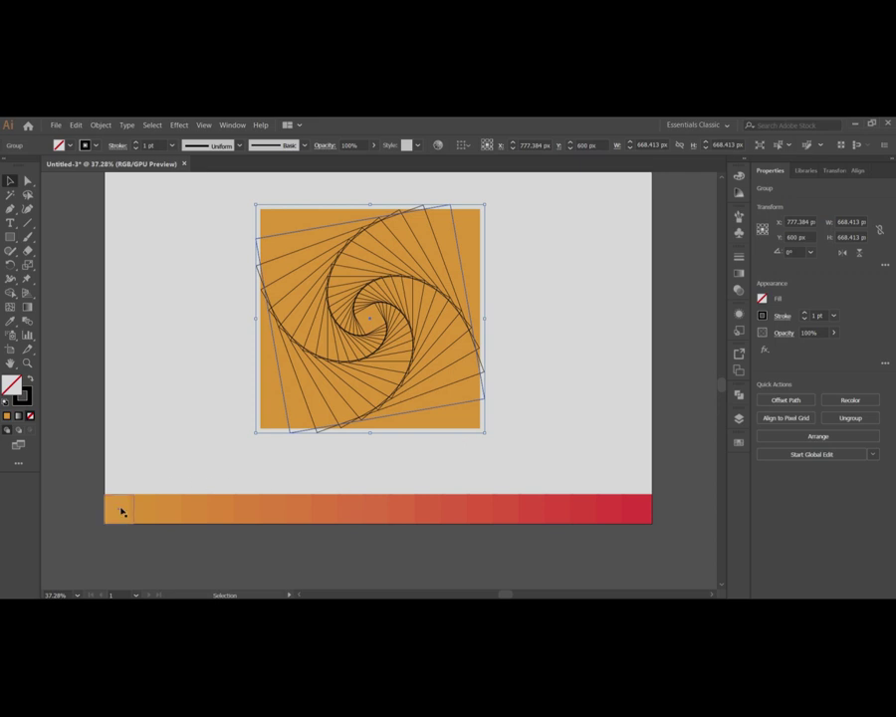
drag(122, 508, 117, 550)
click(139, 452)
Fill the spiral's first rotated square with the second swatch using the Eyedropper, and move that swatch below the artboard.
click(487, 393)
key(i)
click(151, 494)
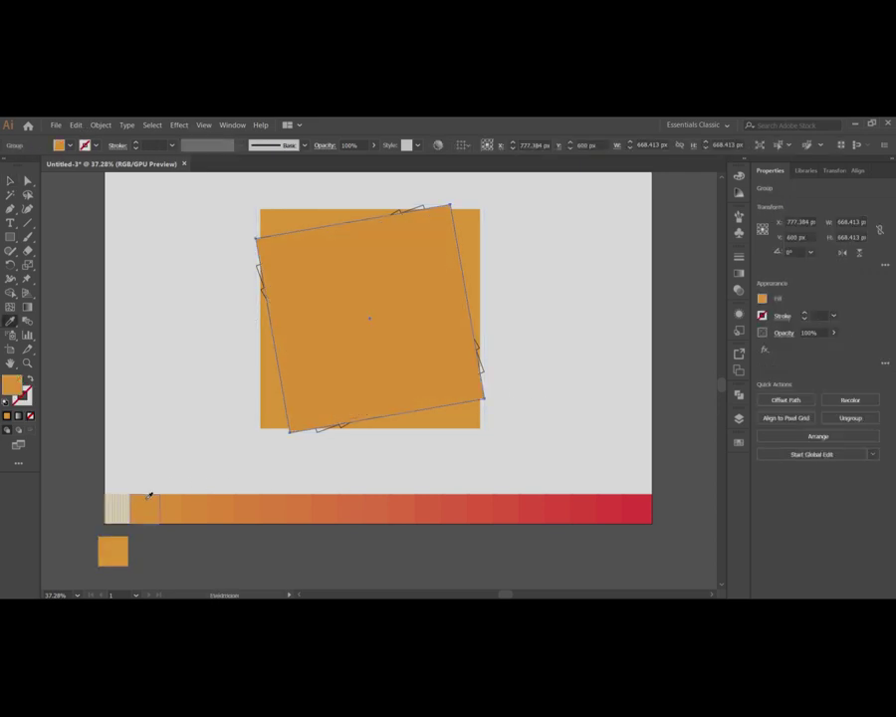
key(v)
drag(140, 505, 140, 548)
Select the filled upright square and first rotated square together and send both to the back.
click(310, 424)
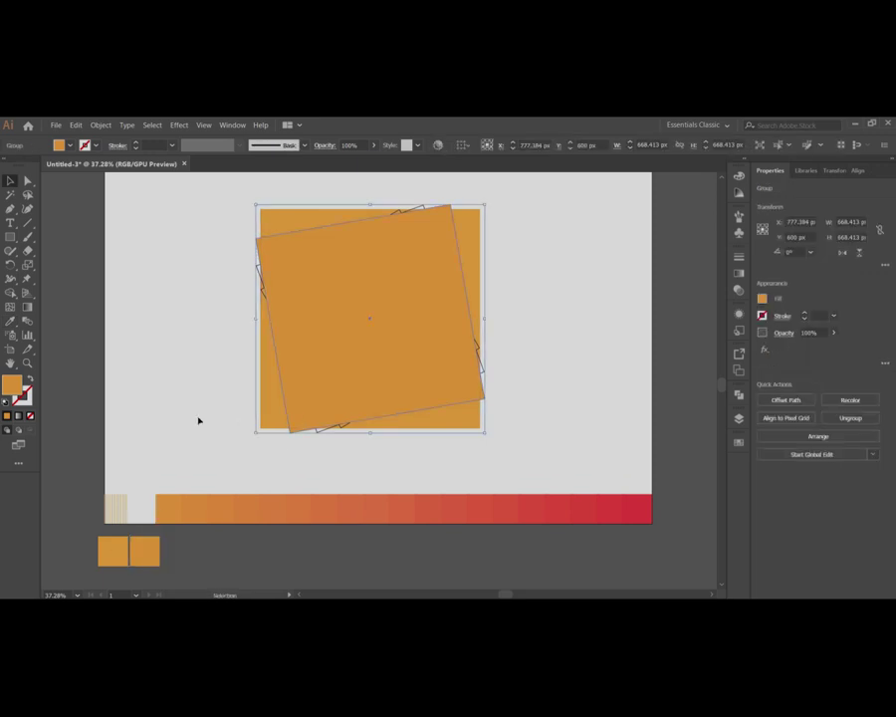
shift+click(271, 395)
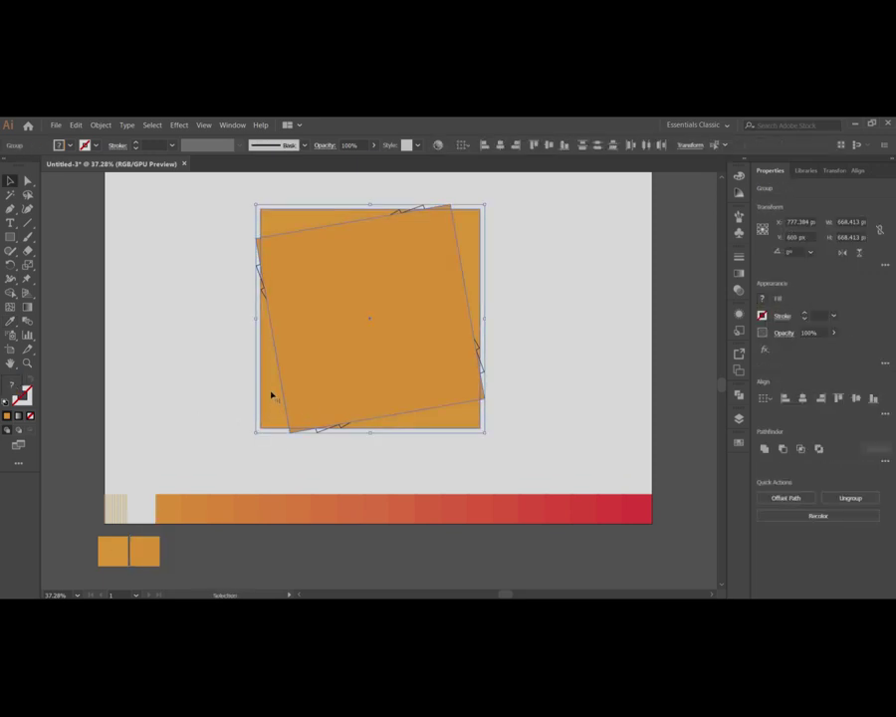
right_click(270, 399)
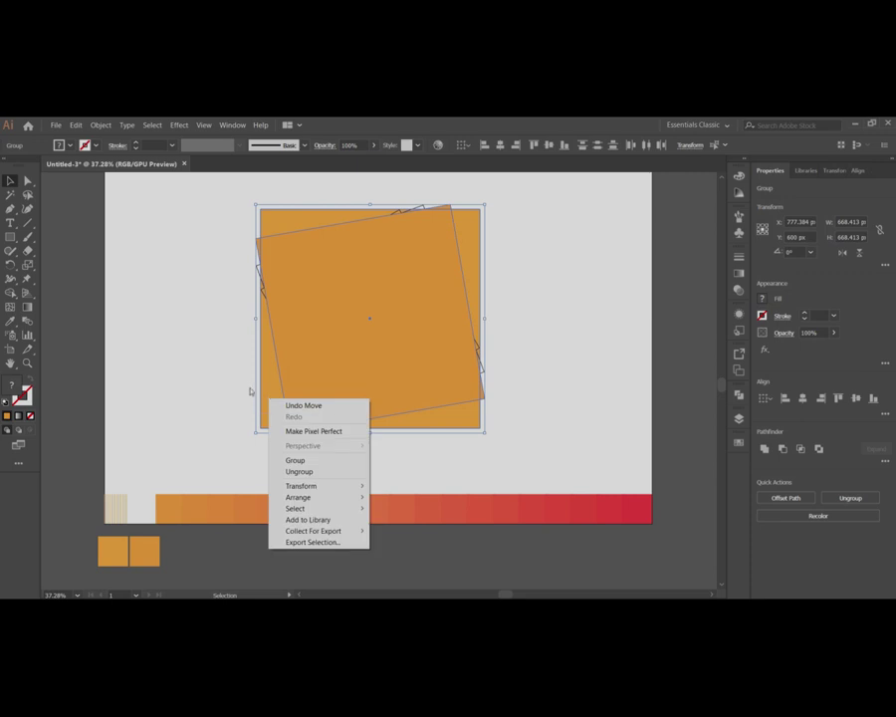
mouse_move(295, 498)
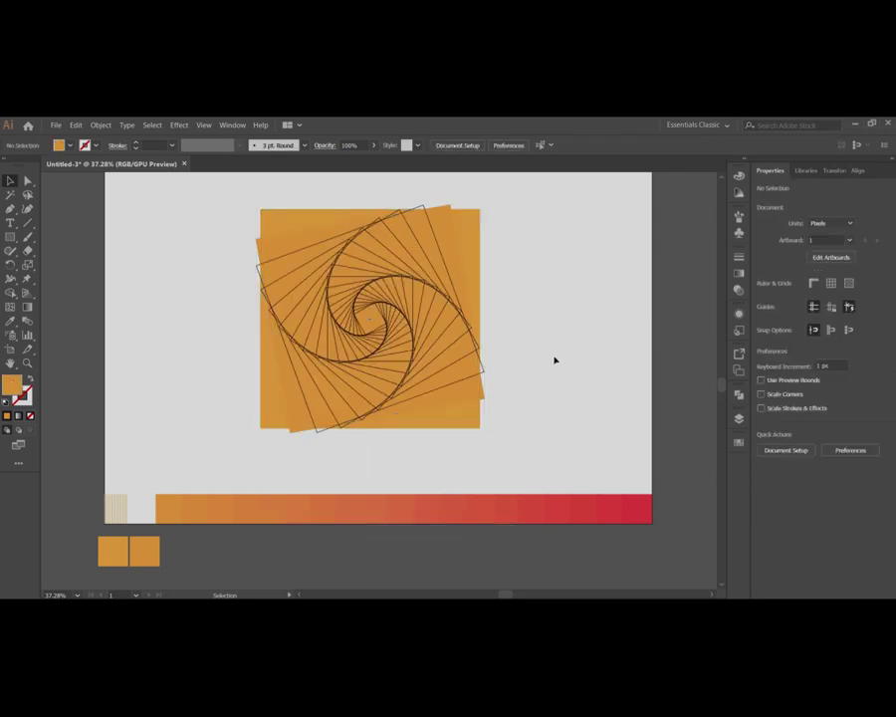
Fill the spiral's second rotated square with the third swatch and send the three filled squares to the back.
click(484, 369)
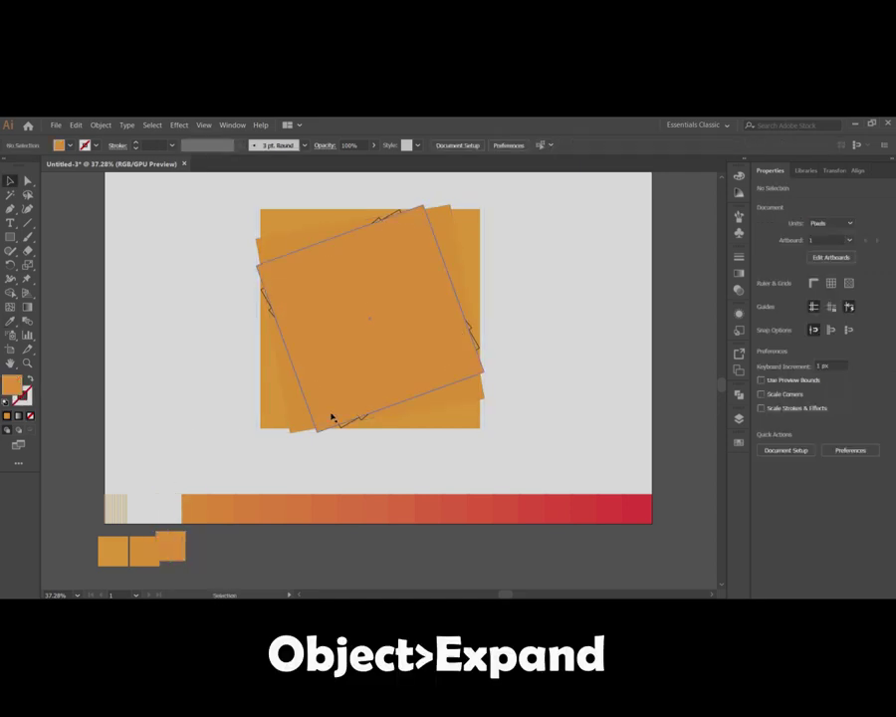
click(266, 420)
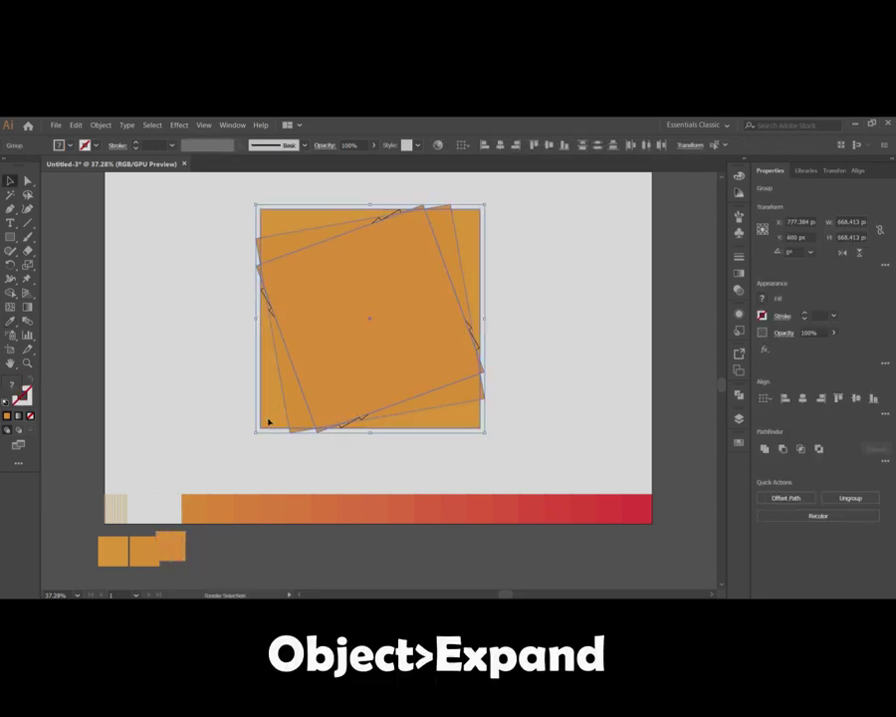
right_click(265, 457)
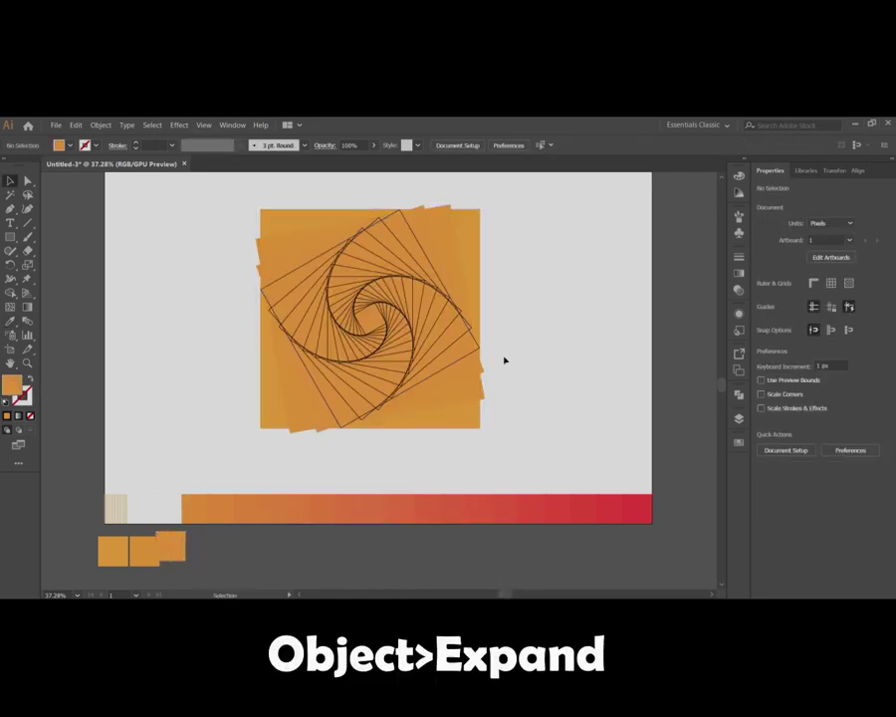
Fill the spiral's third rotated square with the fourth swatch and send the four filled squares to the back.
click(440, 426)
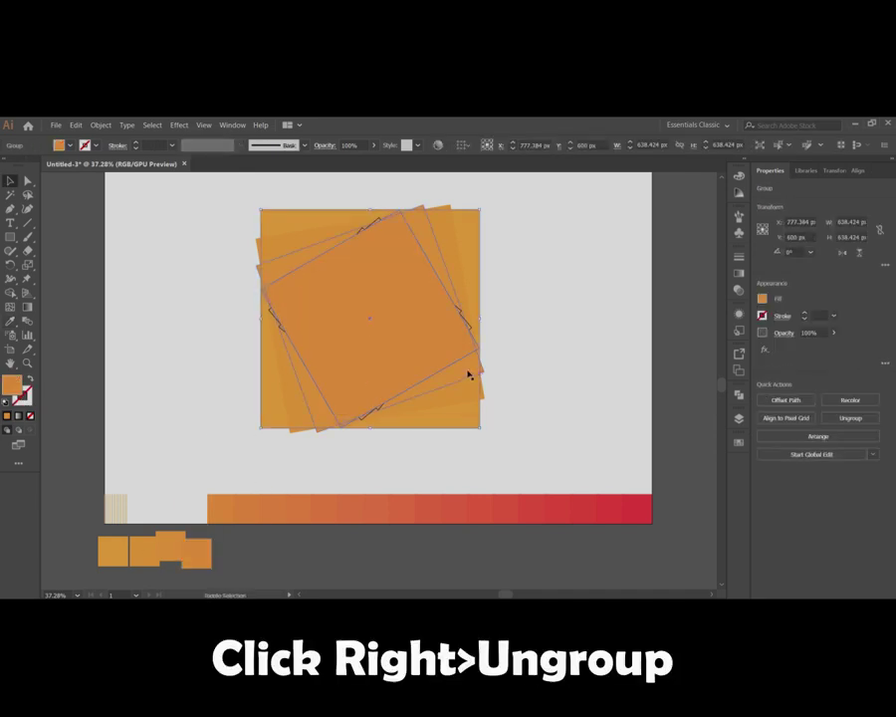
click(466, 407)
right_click(467, 396)
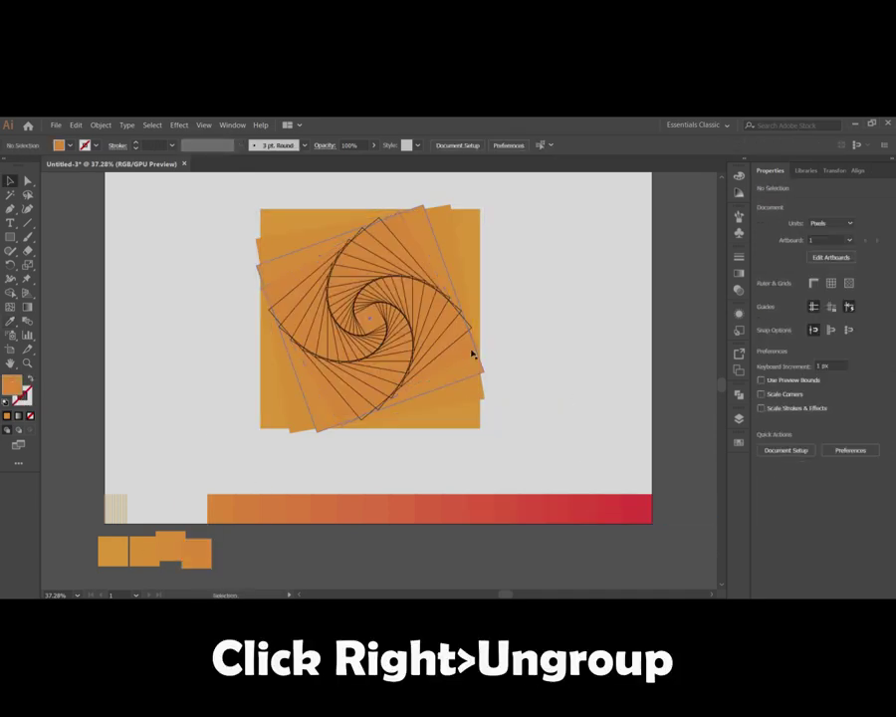
Fill the spiral's fourth rotated square with the fifth swatch and send the five filled squares to the back.
click(470, 351)
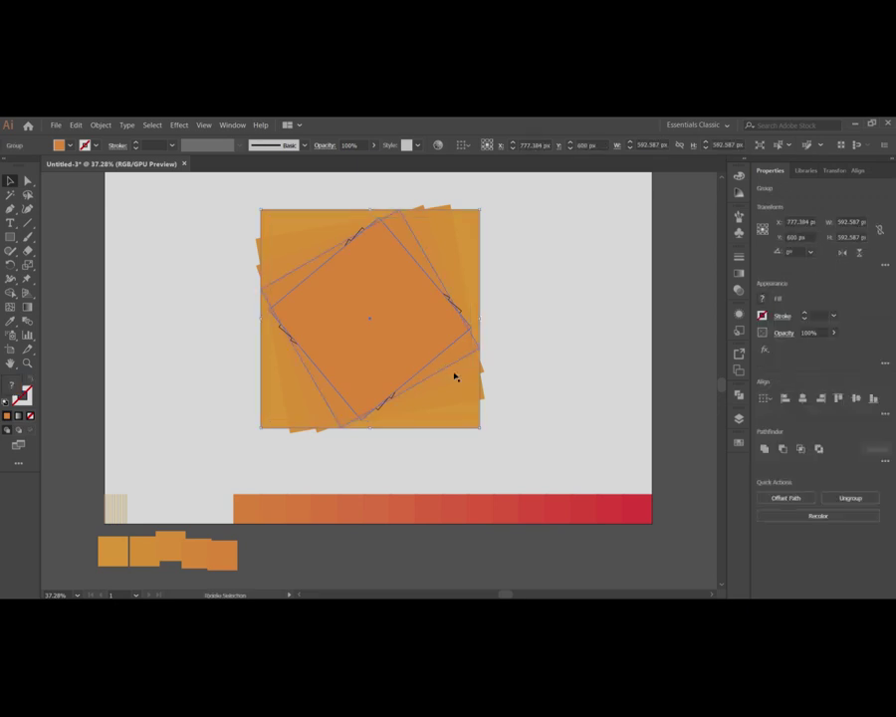
right_click(461, 404)
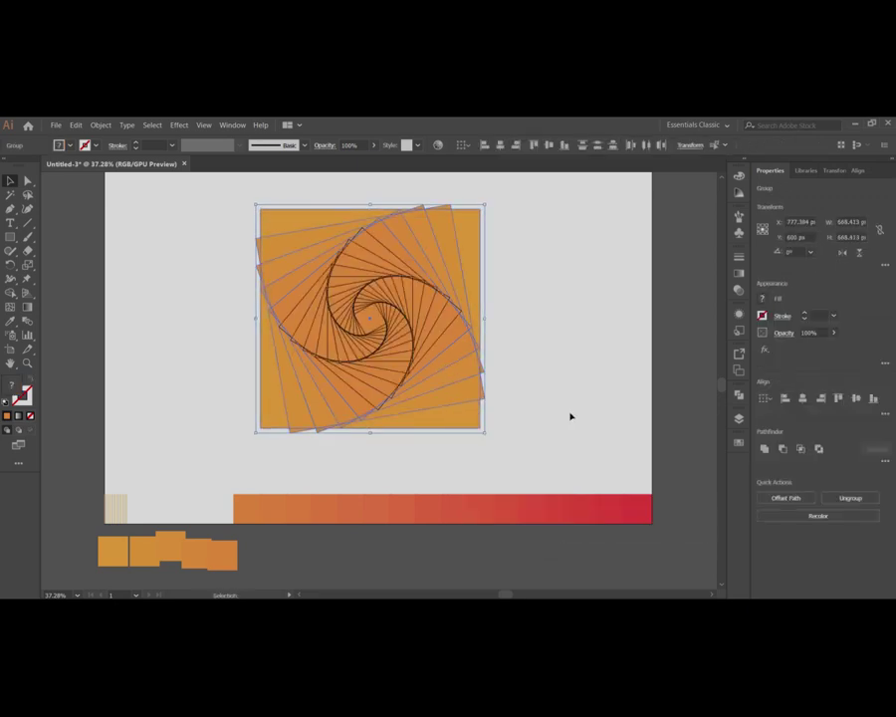
click(571, 416)
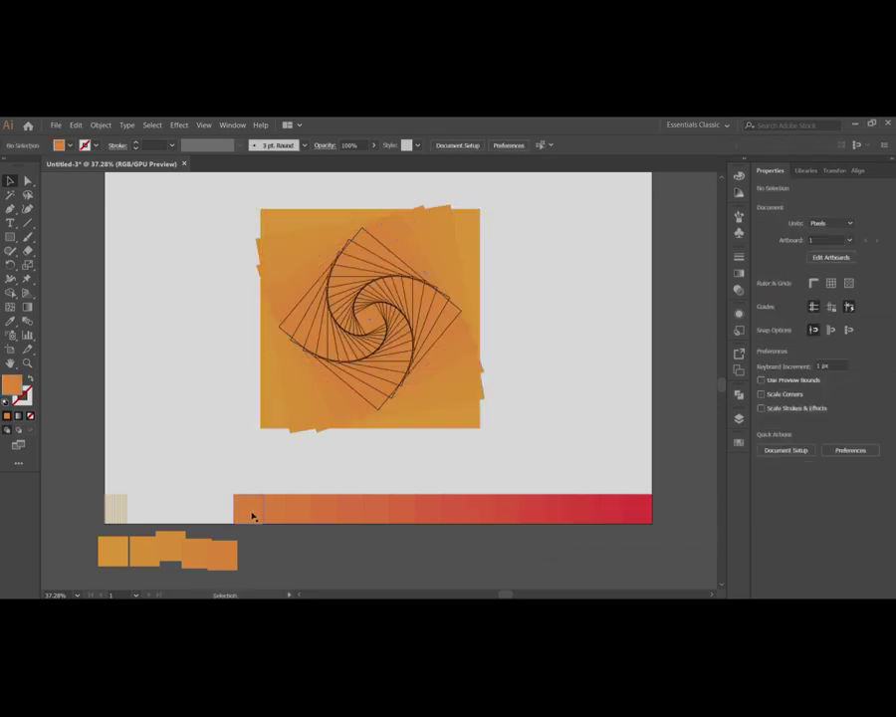
Fill the spiral's fifth rotated square with the sixth swatch and send all six filled squares to the back.
click(380, 404)
key(ctrl+z)
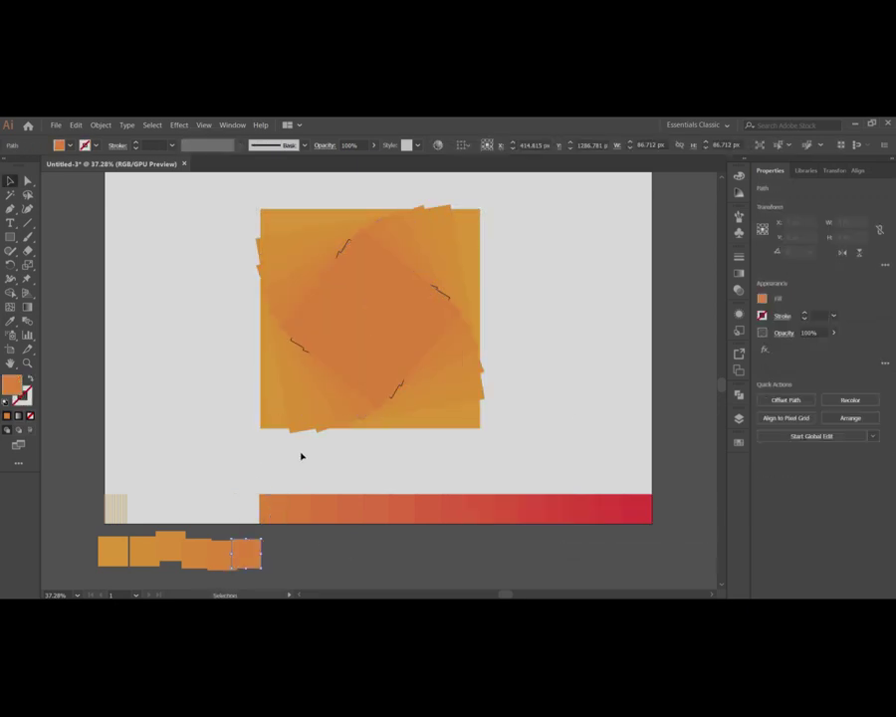
click(368, 404)
click(272, 422)
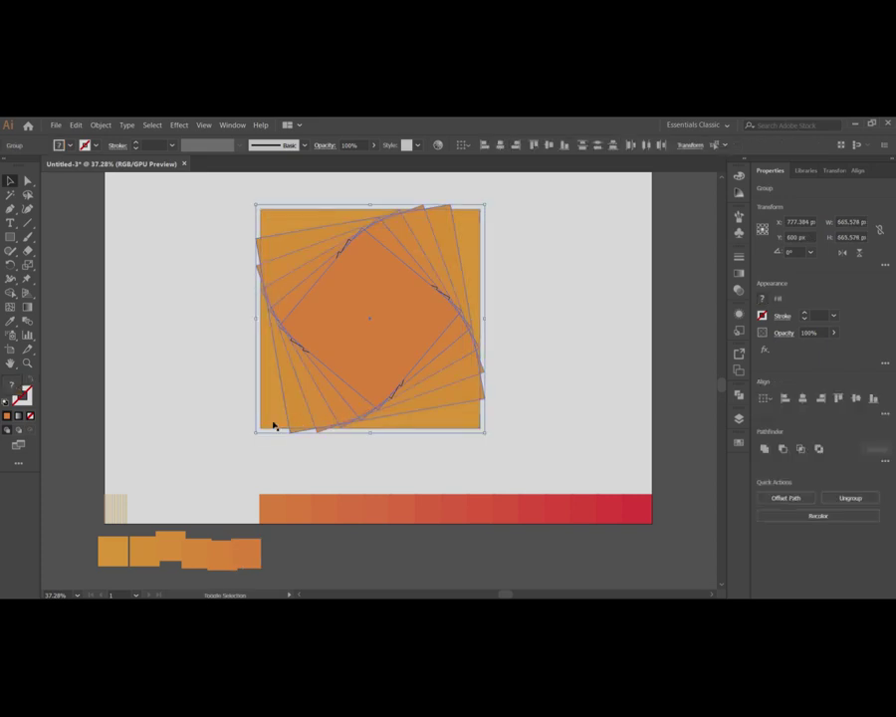
right_click(270, 408)
mouse_move(312, 506)
click(390, 538)
click(465, 462)
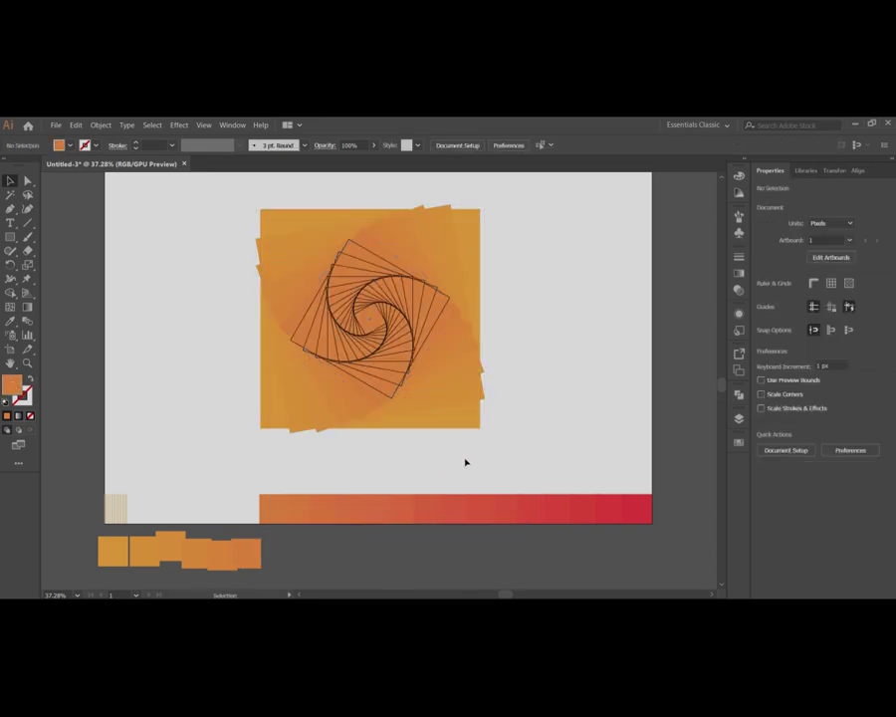
Fill the spiral's sixth rotated square with the seventh swatch and send the seven filled squares to the back.
click(386, 394)
key(i)
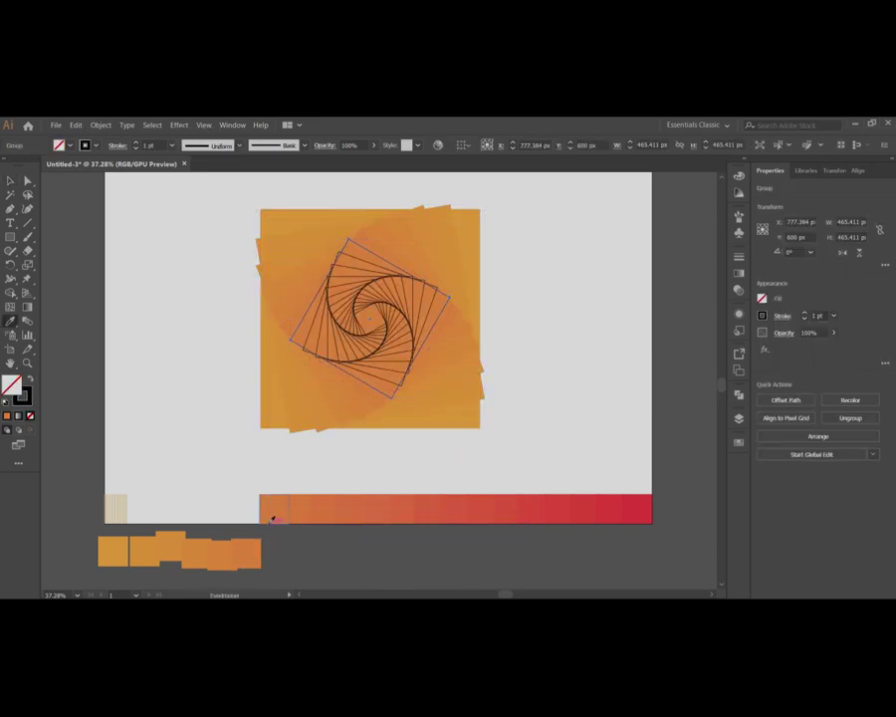
click(271, 505)
key(v)
drag(271, 506, 277, 555)
click(364, 410)
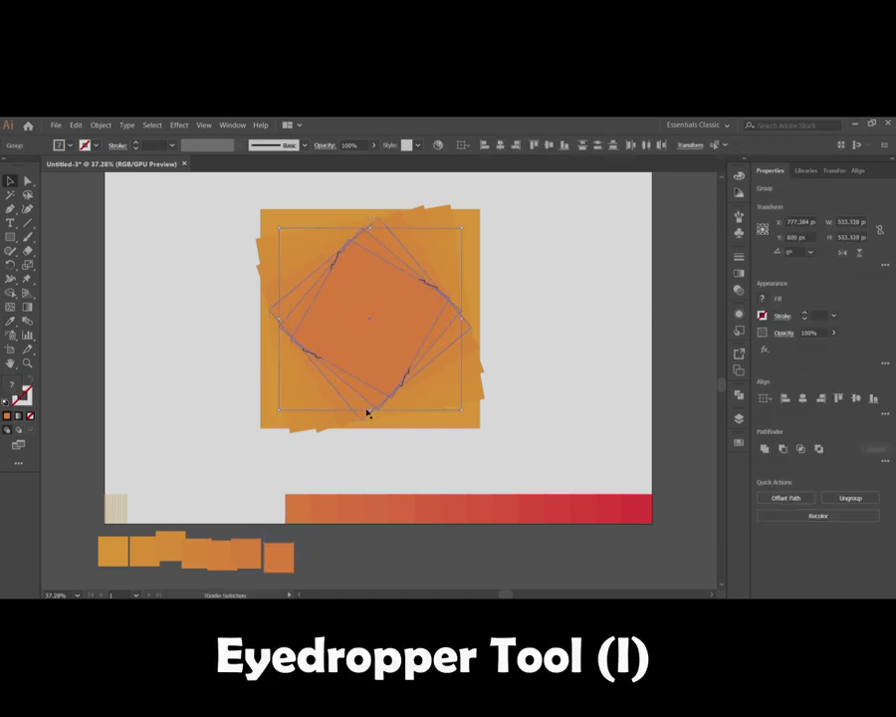
right_click(272, 410)
mouse_move(299, 512)
click(430, 544)
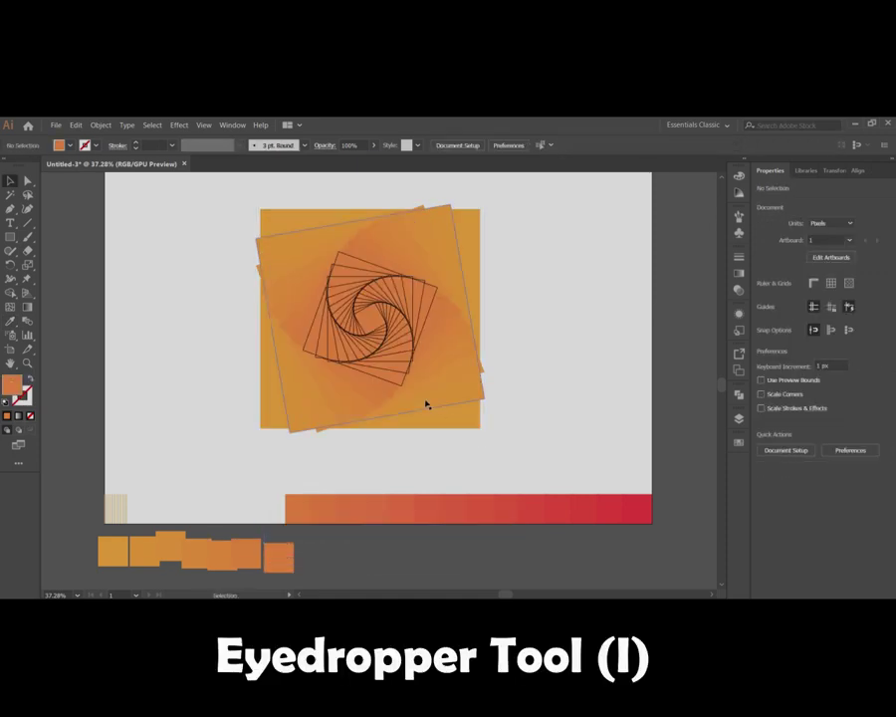
Fill the spiral's seventh rotated square with the eighth swatch and send the eight filled squares to the back.
click(398, 388)
key(i)
click(302, 498)
key(v)
click(328, 464)
click(400, 385)
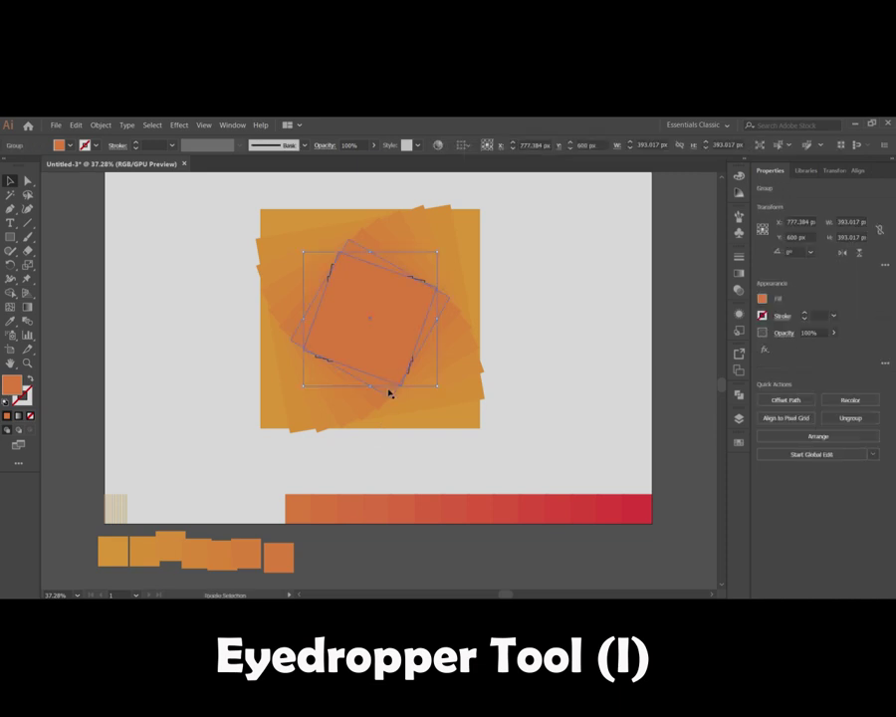
shift+click(389, 395)
shift+click(375, 406)
shift+click(319, 420)
right_click(270, 410)
mouse_move(299, 499)
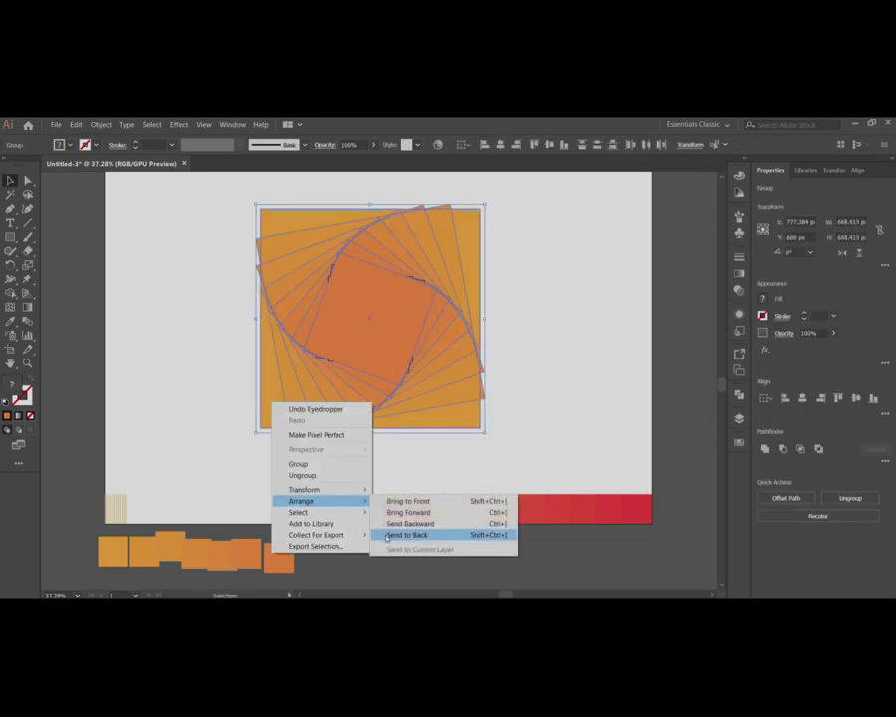
click(416, 531)
click(334, 446)
Move the used eighth swatch out of the palette strip to just below the artboard, beside the other used swatches.
click(395, 379)
key(i)
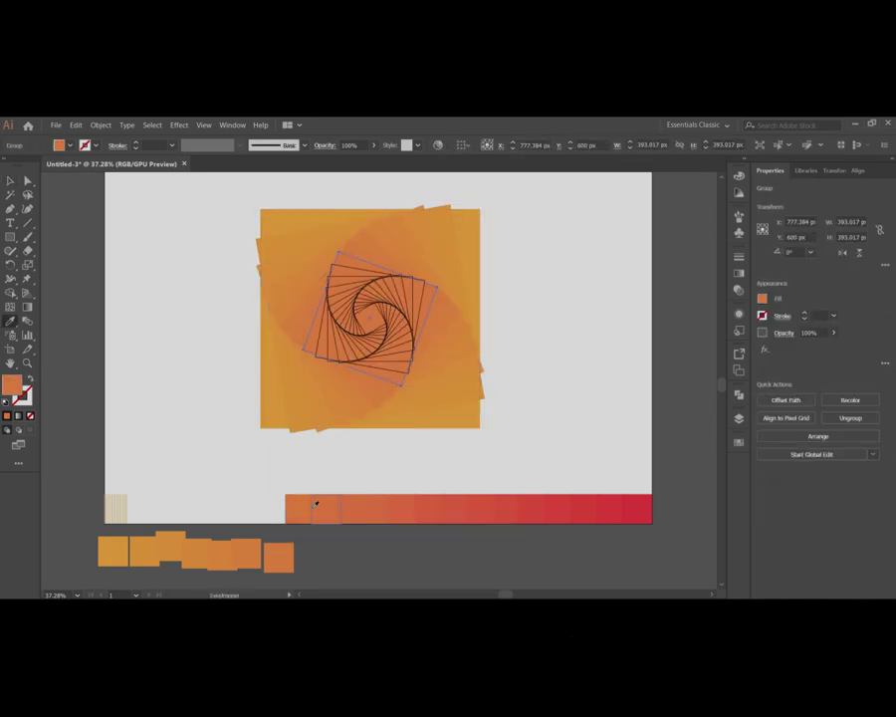
key(v)
click(290, 478)
drag(297, 504, 286, 551)
Fill the spiral's eighth rotated square with the ninth swatch and send the nine filled squares to the back.
click(396, 372)
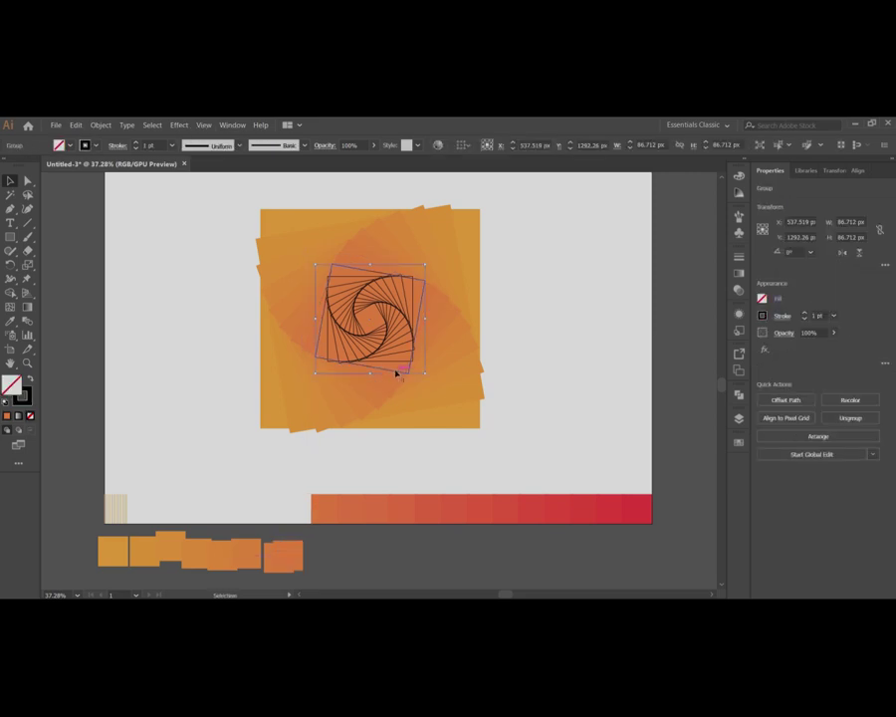
key(i)
click(326, 500)
key(v)
click(579, 356)
click(392, 374)
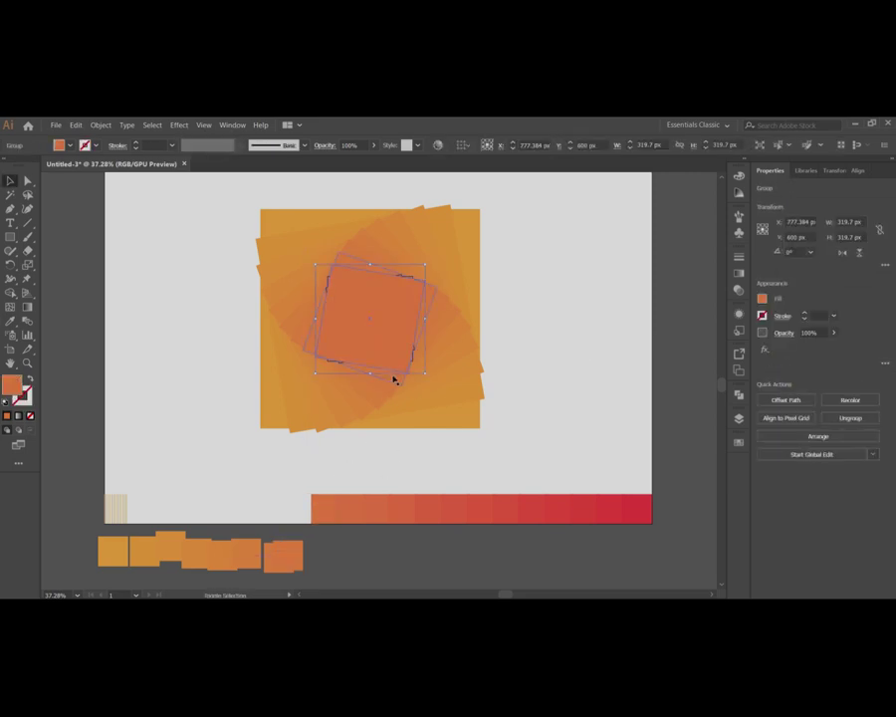
shift+click(378, 401)
shift+click(344, 414)
shift+click(271, 418)
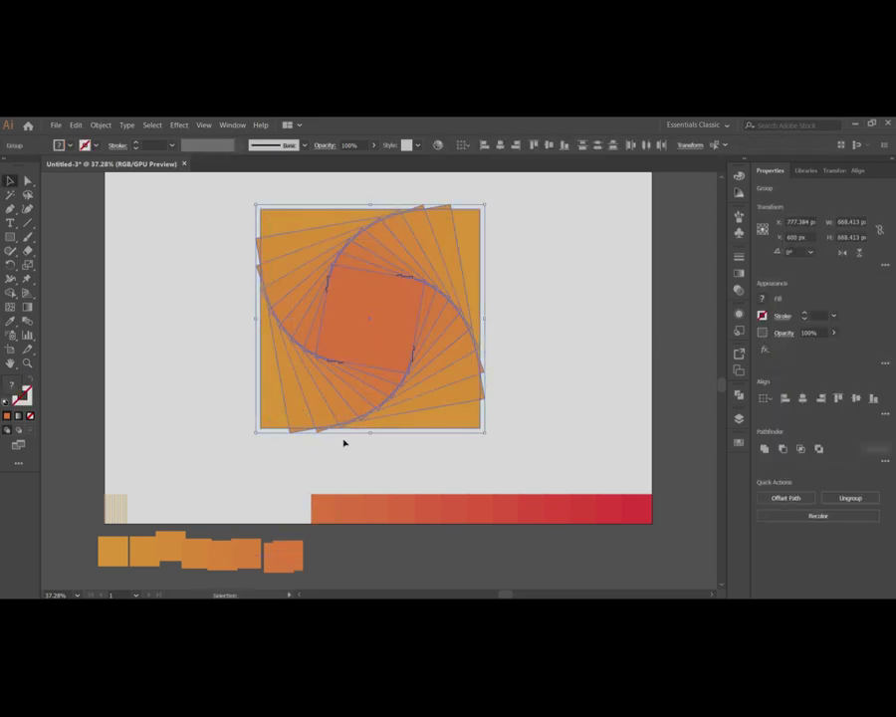
right_click(370, 330)
click(502, 460)
Fill the spiral's ninth rotated square with the tenth swatch and send the filled squares to the back.
drag(327, 276, 404, 362)
key(i)
click(348, 497)
click(590, 398)
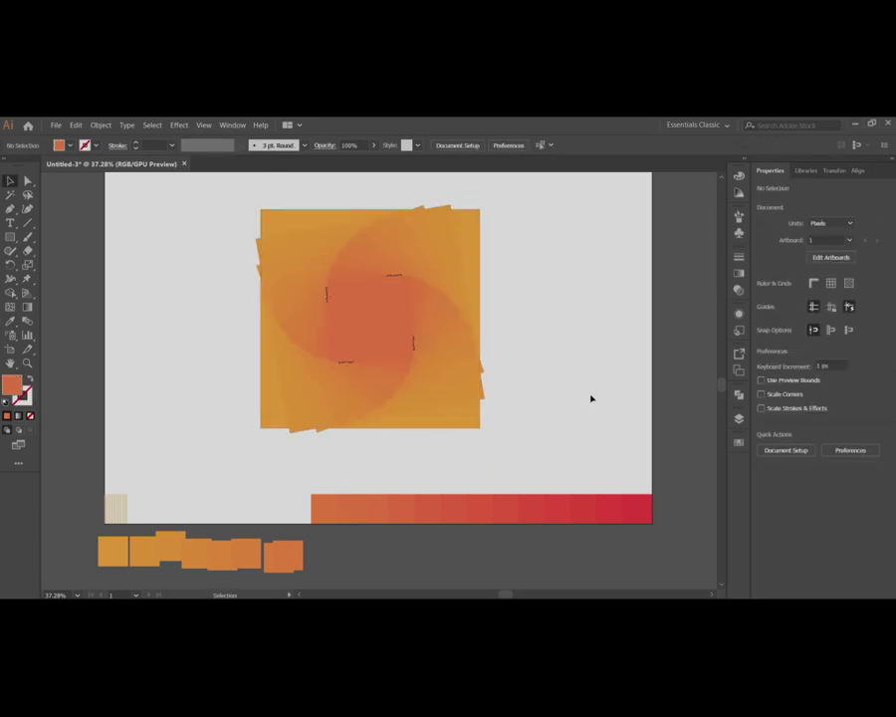
drag(323, 509, 324, 548)
drag(327, 275, 319, 420)
right_click(298, 404)
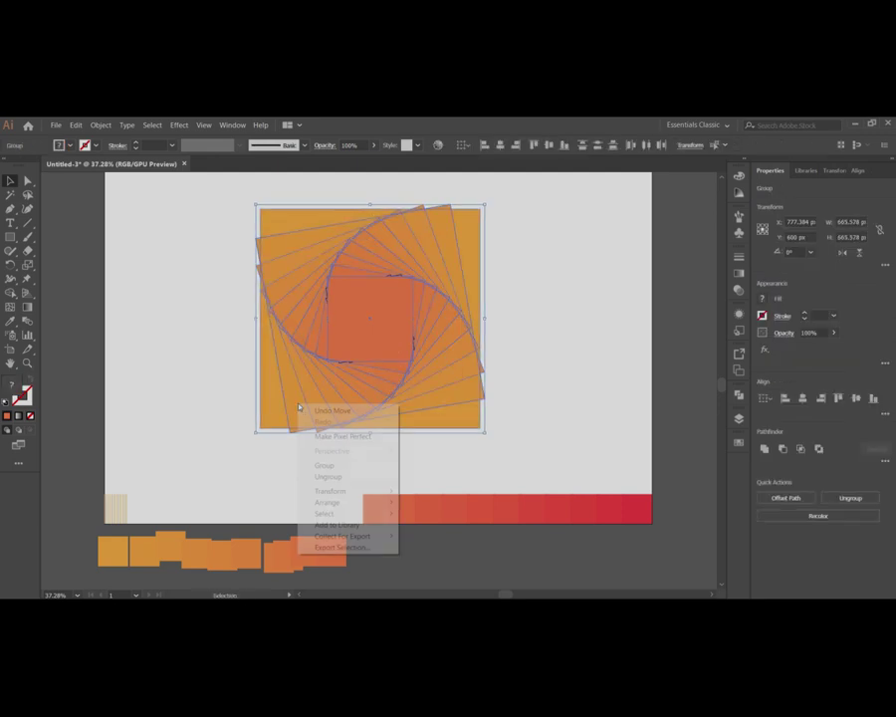
mouse_move(335, 503)
click(433, 535)
click(564, 404)
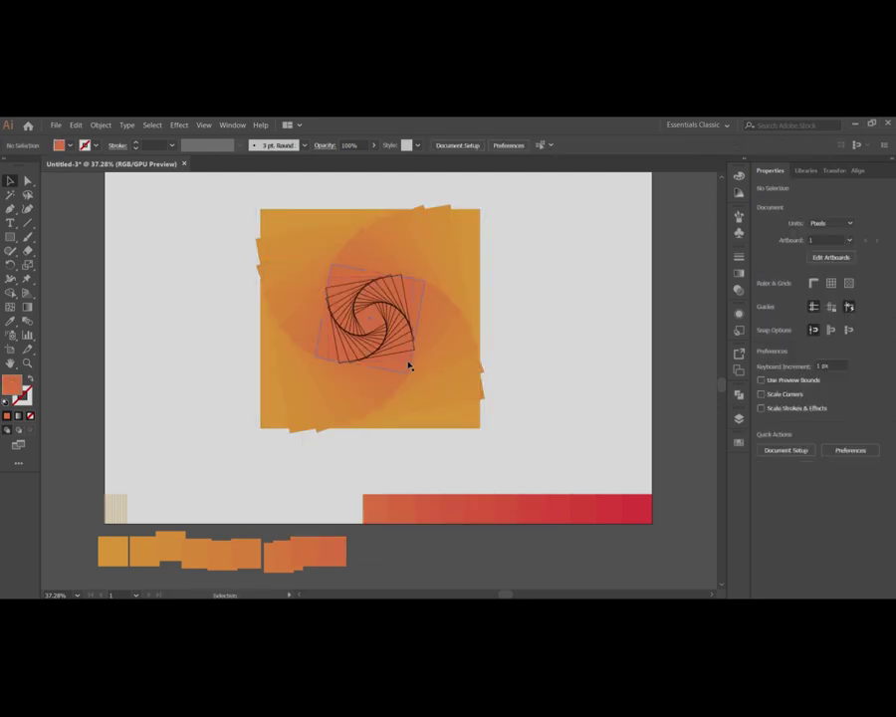
Fill the spiral's tenth rotated square with the eleventh swatch and send the filled squares to the back.
click(366, 501)
key(ctrl+d)
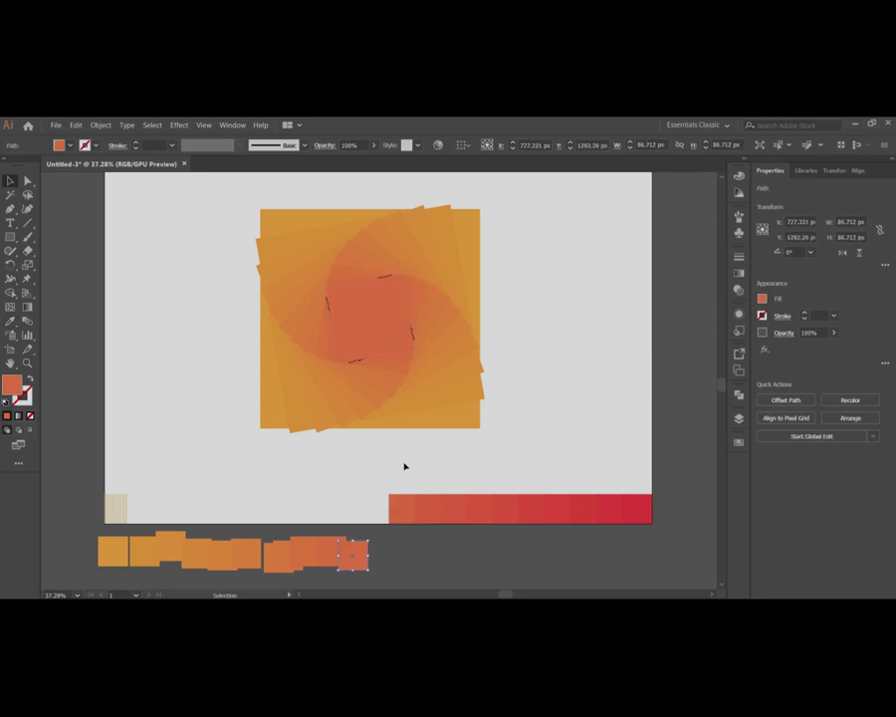
click(399, 374)
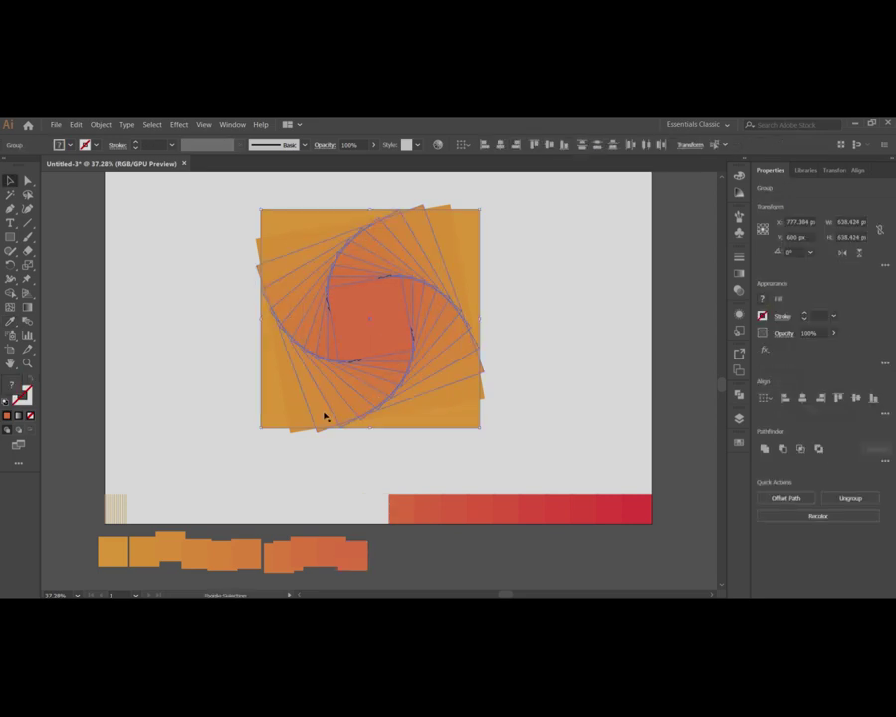
right_click(278, 404)
click(418, 497)
click(465, 461)
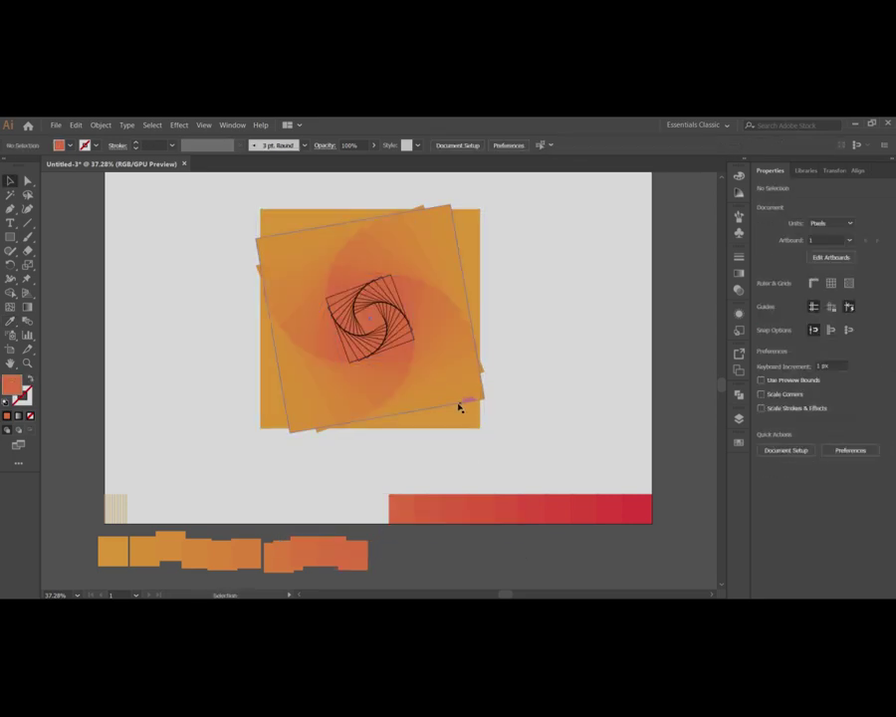
Fill the spiral's eleventh rotated square with the twelfth swatch from the palette strip.
click(408, 345)
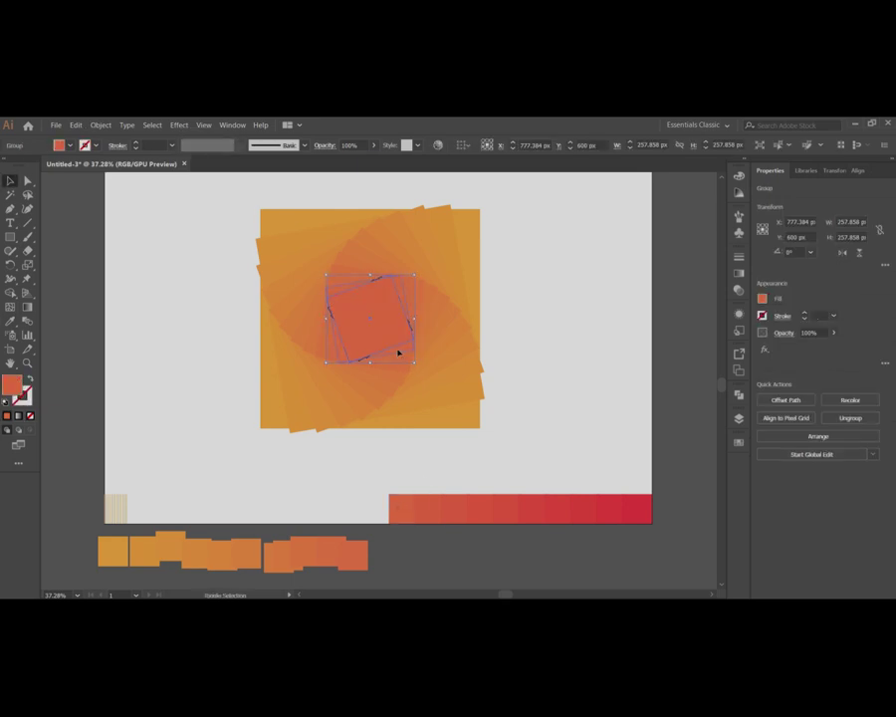
click(483, 356)
click(410, 350)
drag(505, 444, 367, 390)
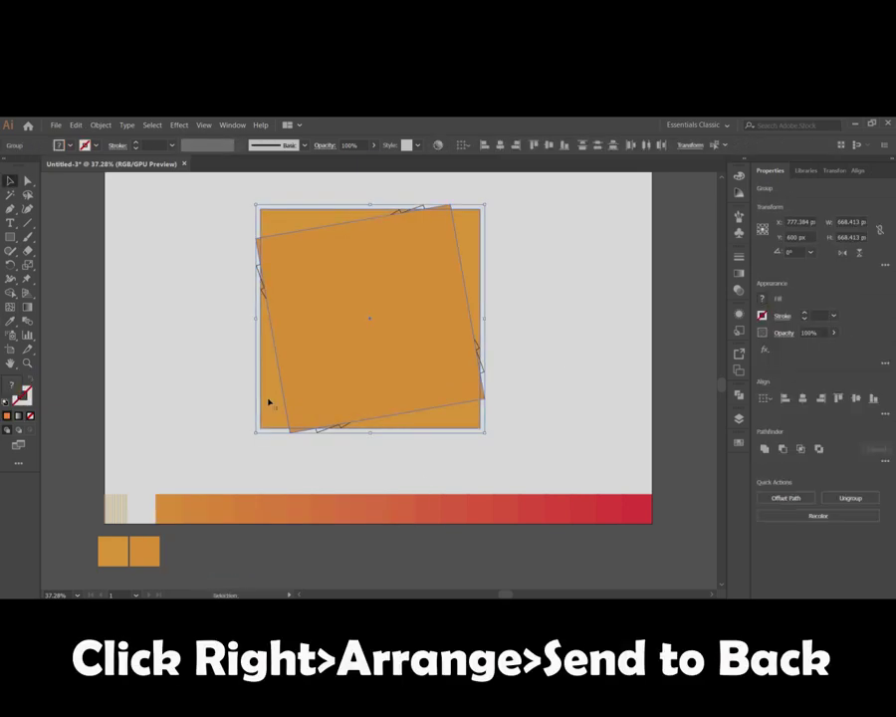
Send the filled outer square and the filled first rotated square to the back, behind the spiral's outlines.
right_click(269, 403)
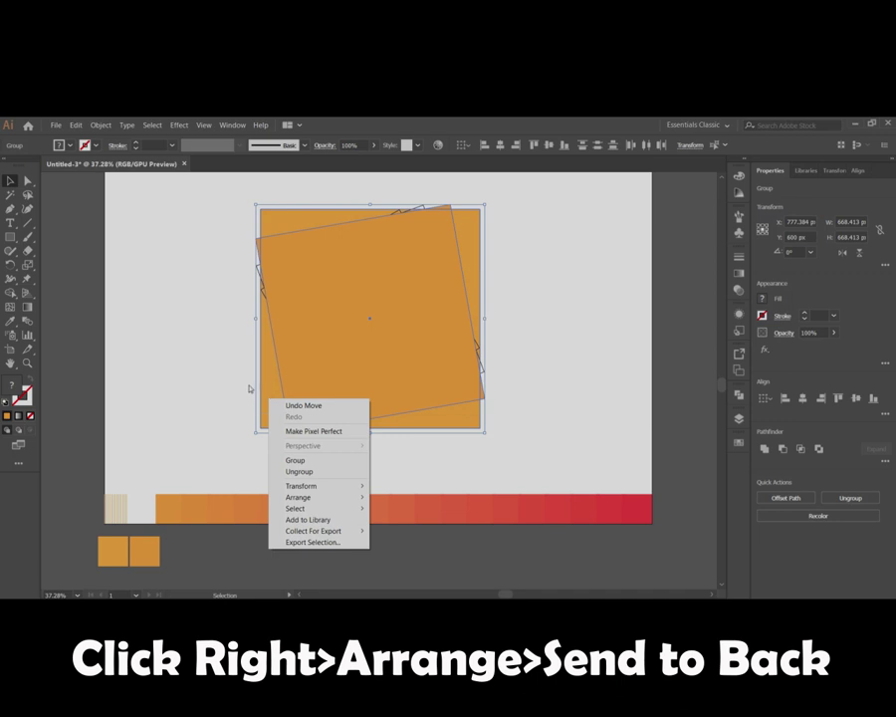
mouse_move(294, 498)
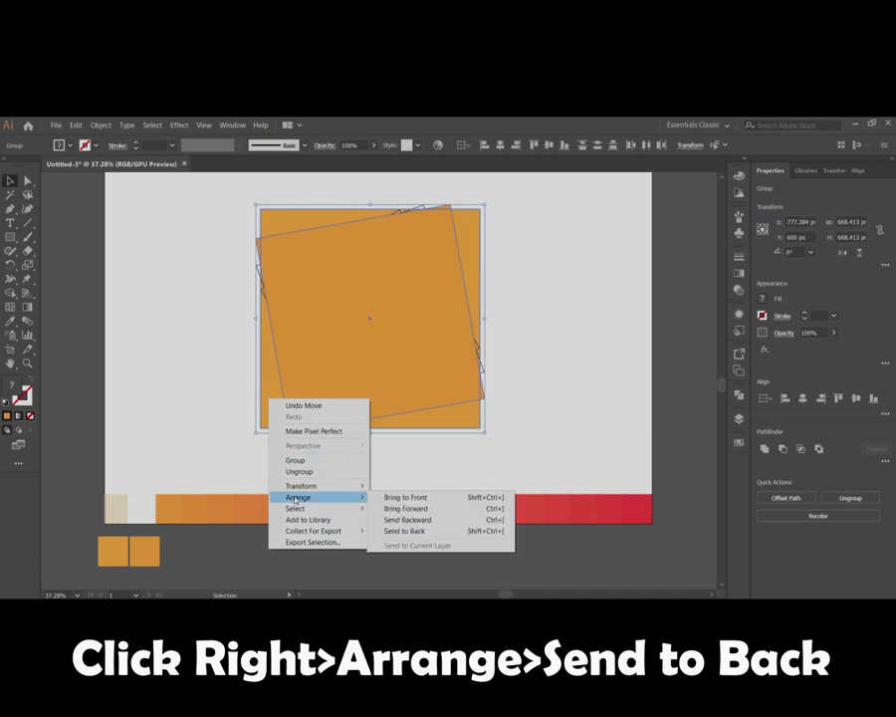
click(418, 531)
click(582, 408)
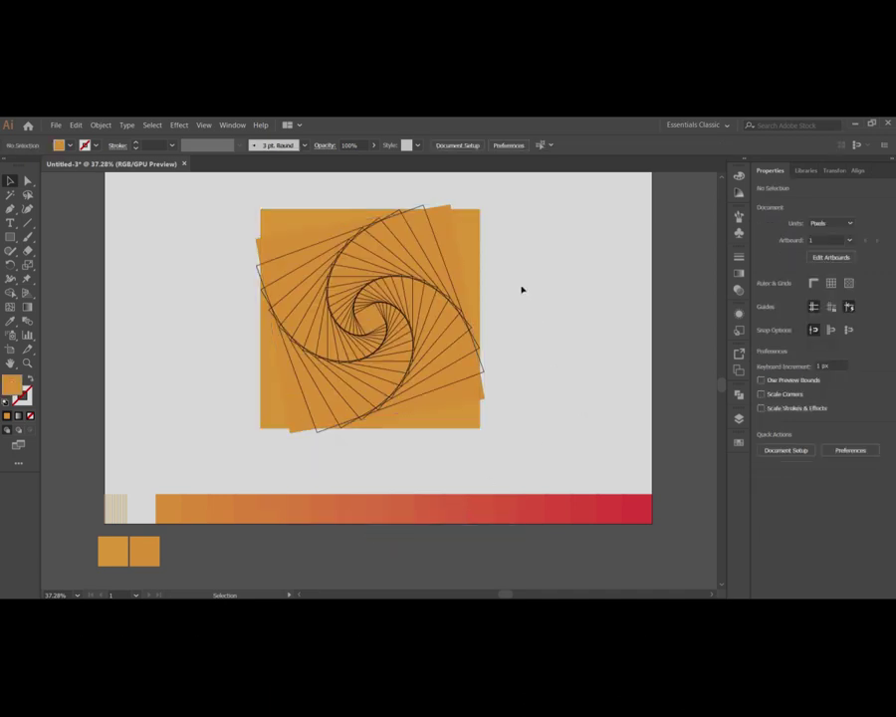
Fill the spiral's second rotated square with the third swatch and send the three filled squares to the back.
click(485, 374)
click(486, 374)
click(484, 374)
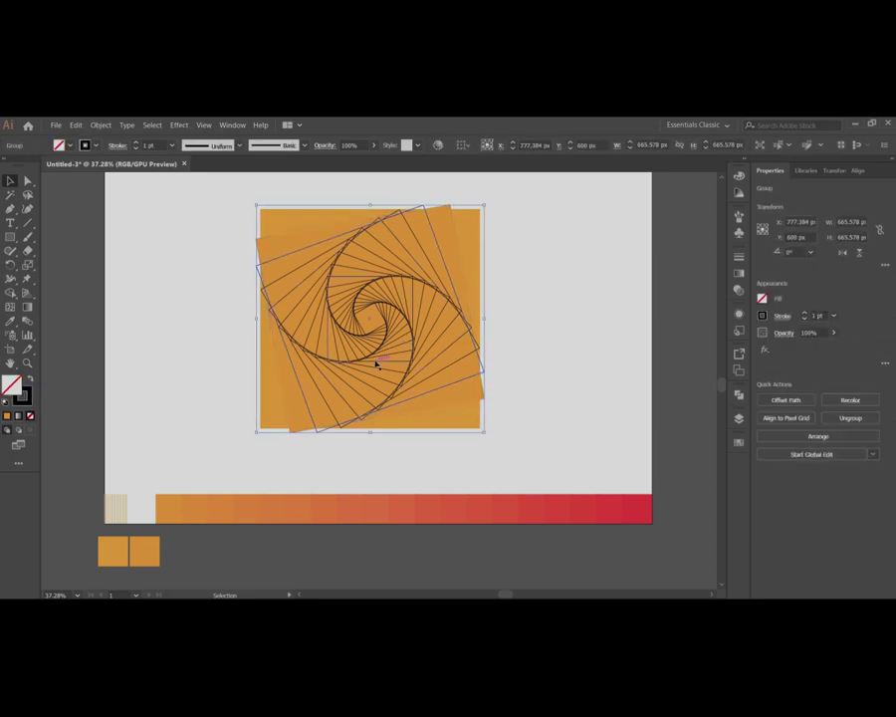
key(i)
click(174, 497)
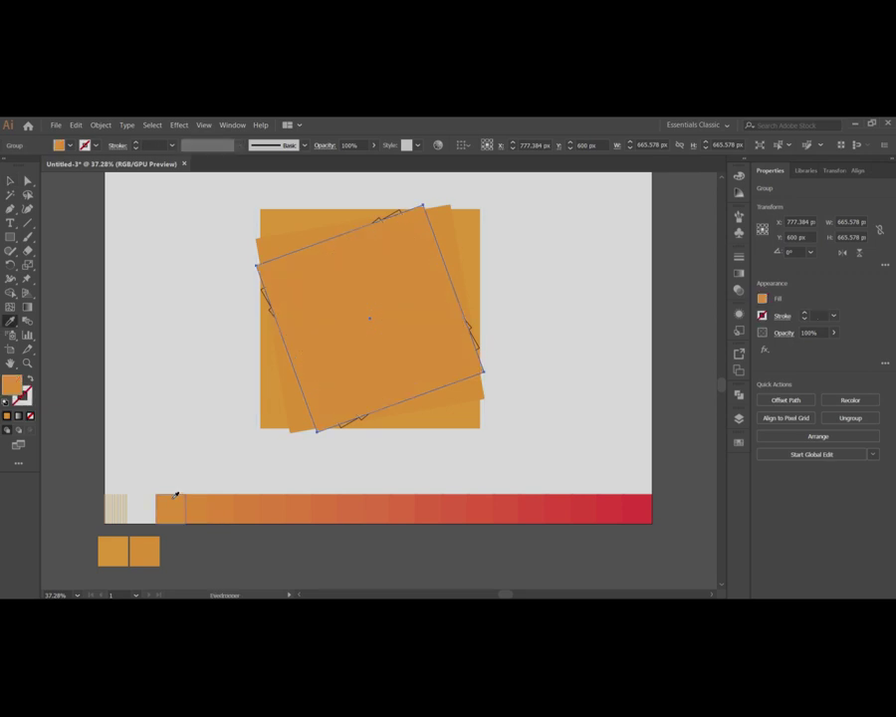
key(v)
drag(169, 508, 172, 541)
key(ctrl+shift+a)
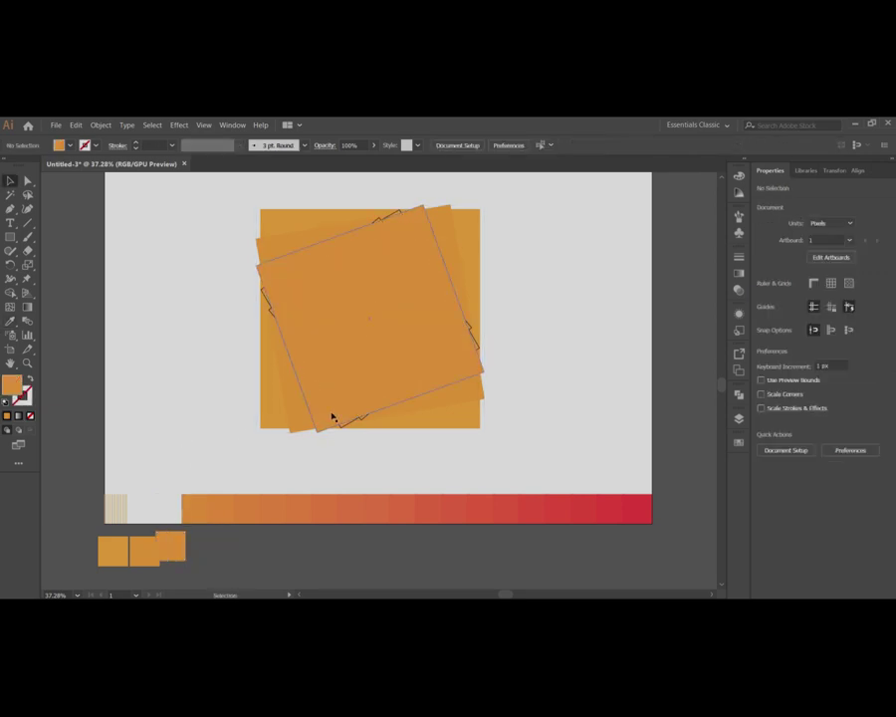
click(297, 421)
right_click(269, 409)
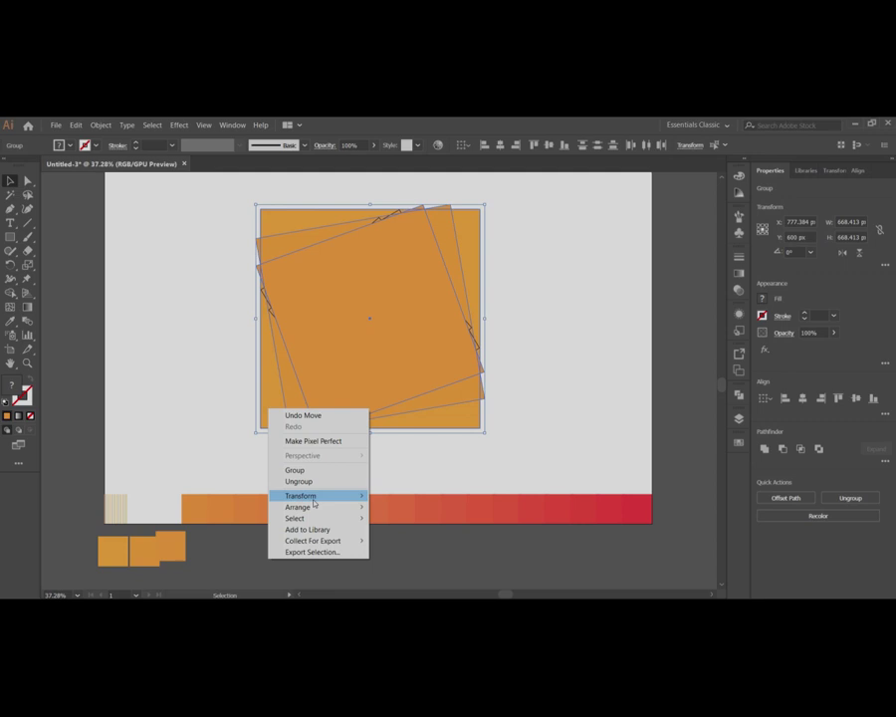
mouse_move(329, 507)
click(410, 539)
key(ctrl+shift+a)
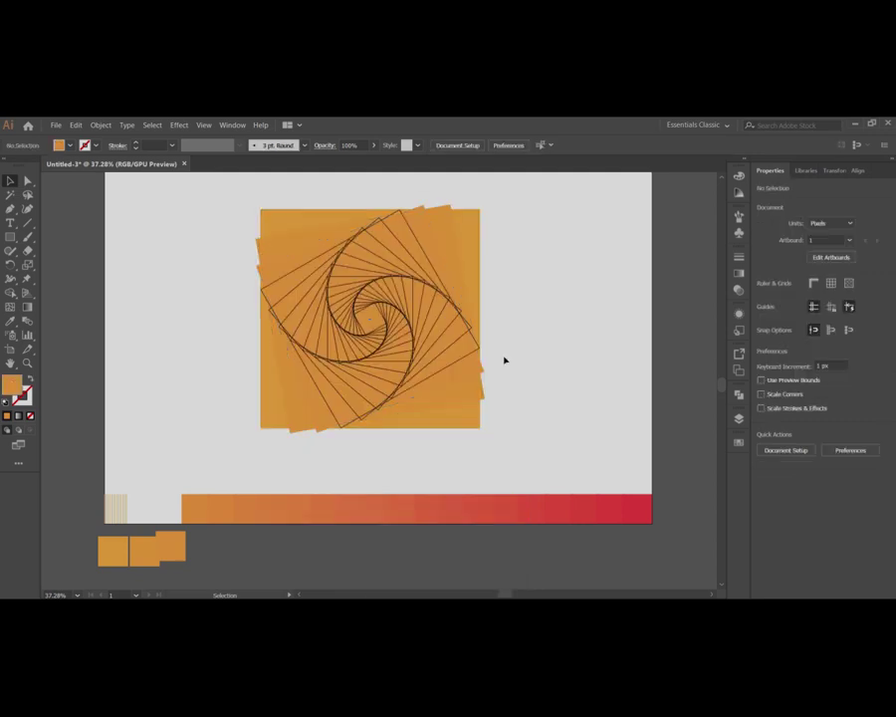
Fill the spiral's third rotated square with the fourth swatch and send the four filled squares to the back.
click(469, 356)
key(i)
click(194, 499)
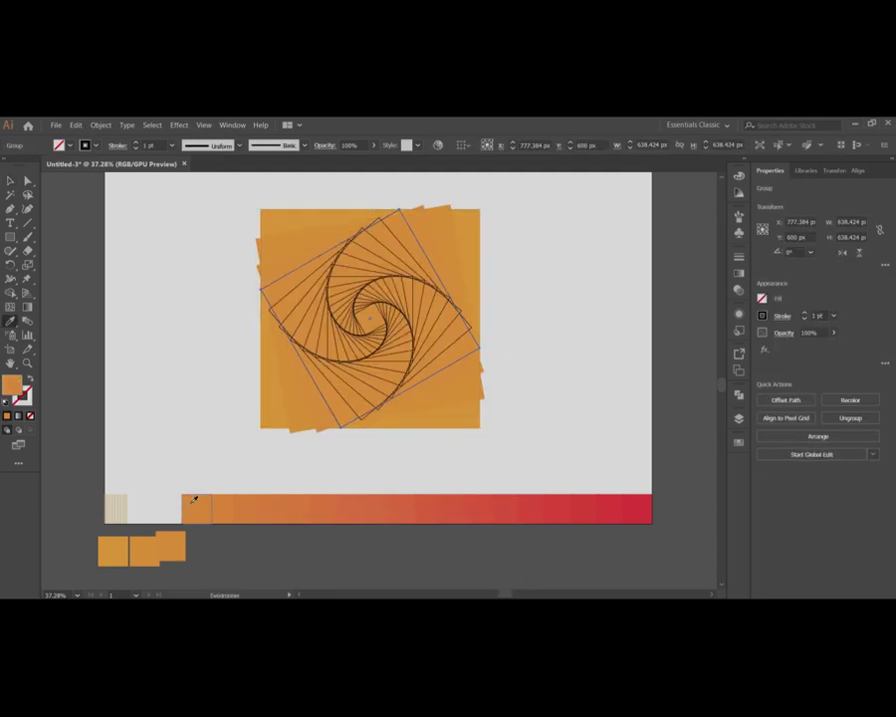
key(v)
click(197, 475)
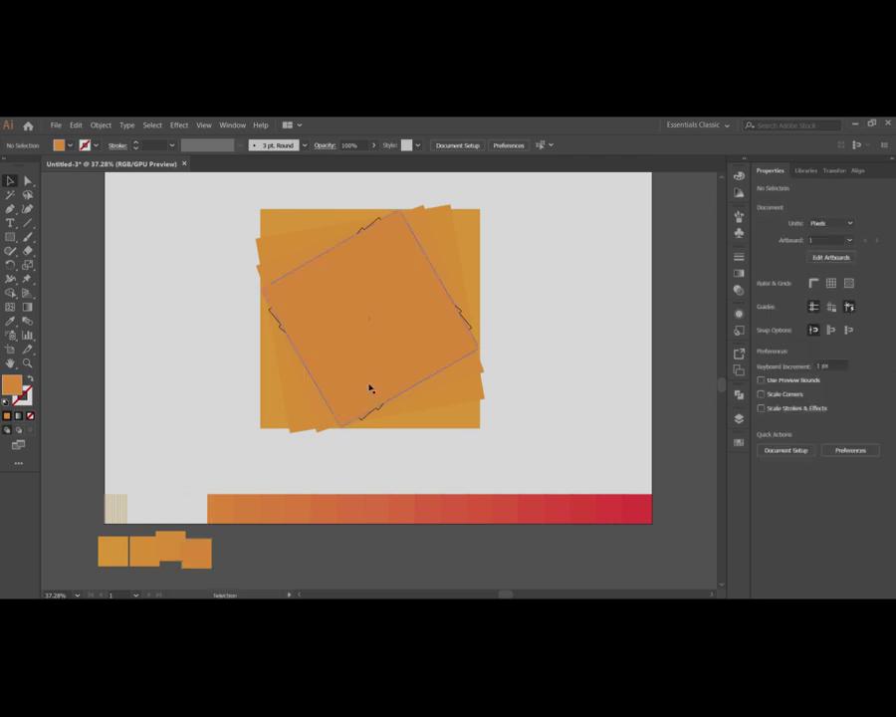
click(468, 373)
right_click(471, 393)
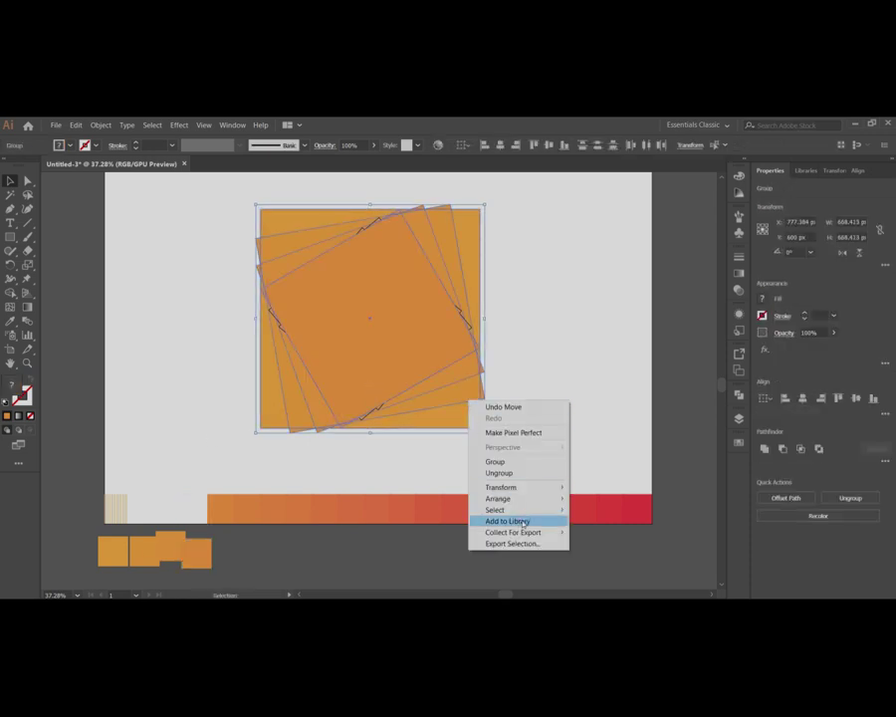
mouse_move(496, 496)
click(600, 531)
click(580, 466)
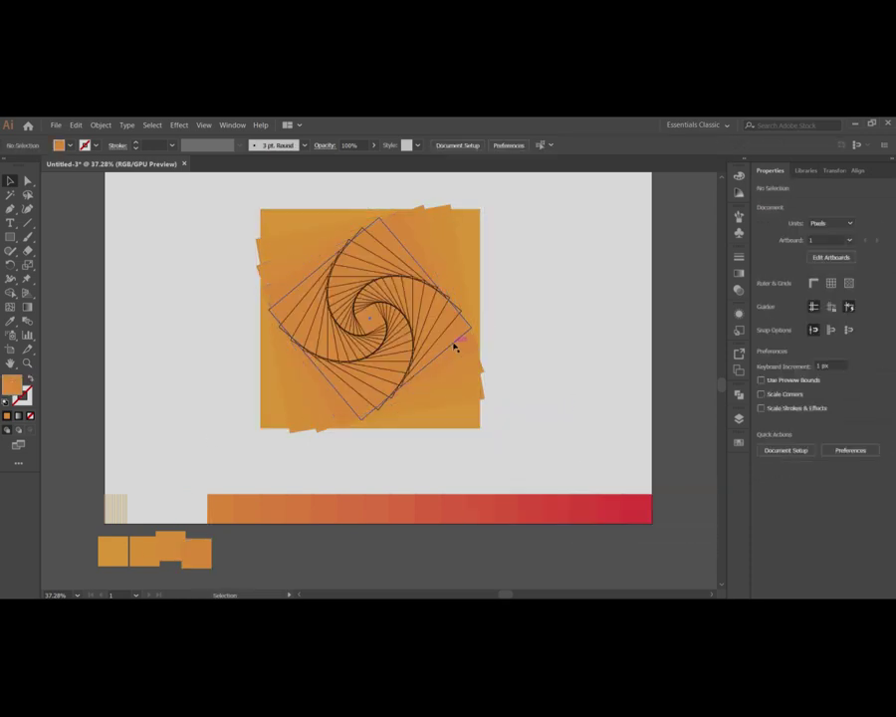
Fill the spiral's fourth rotated square with the fifth swatch and send the five filled squares to the back.
click(456, 356)
key(i)
click(223, 497)
key(v)
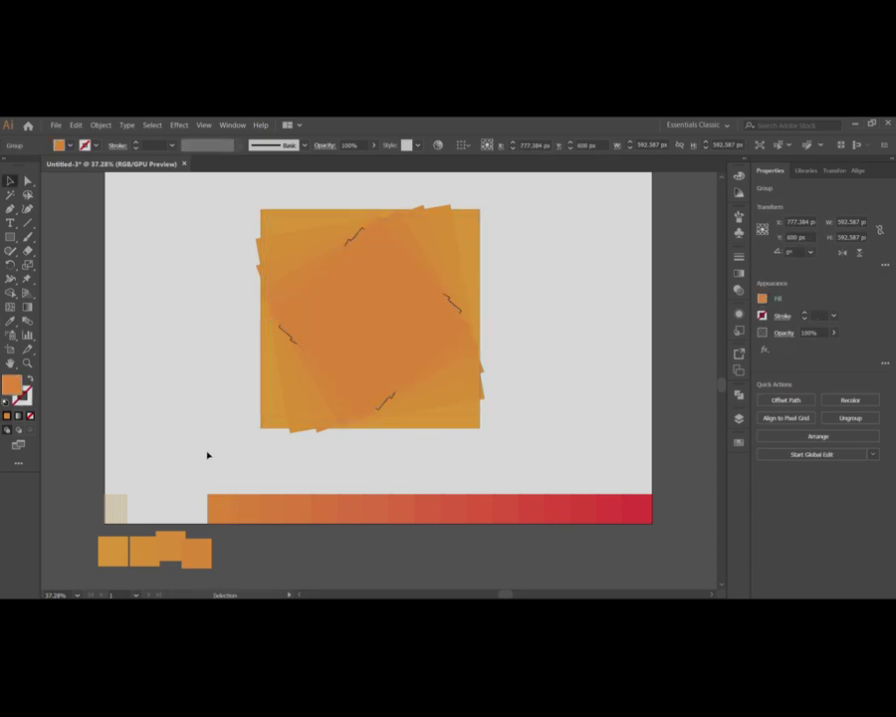
click(239, 468)
click(396, 371)
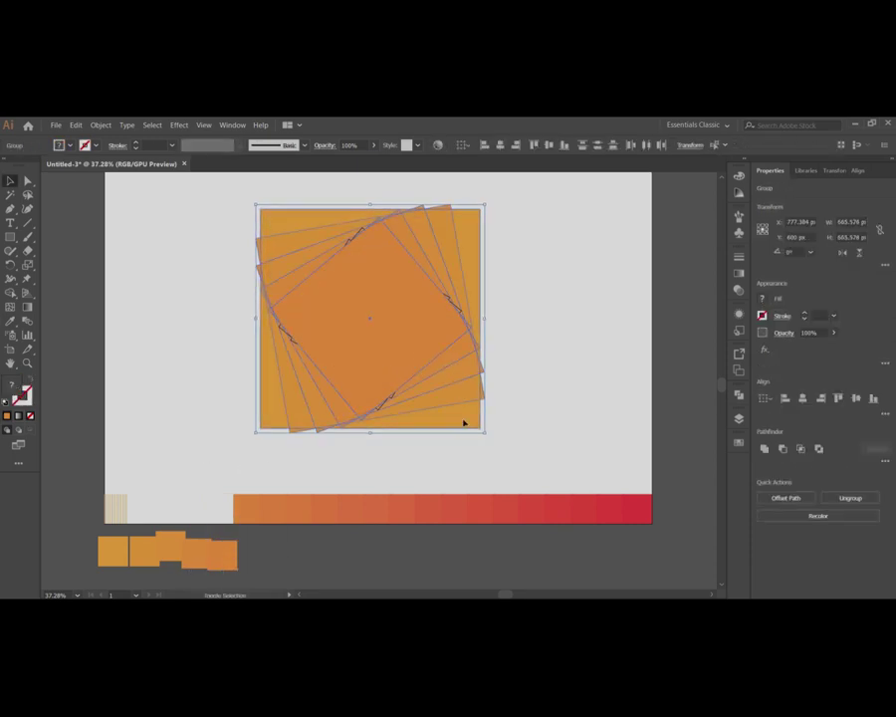
right_click(463, 403)
mouse_move(555, 505)
click(595, 535)
click(570, 416)
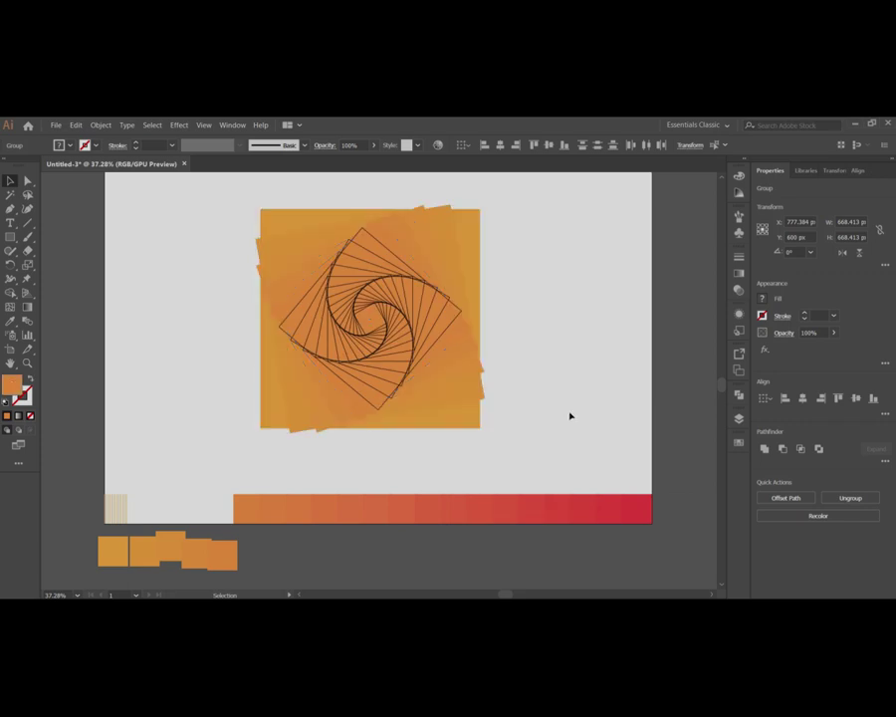
Fill the spiral's fifth rotated square with the sixth swatch and move that swatch below the artboard beside the used ones.
click(381, 408)
key(i)
click(254, 497)
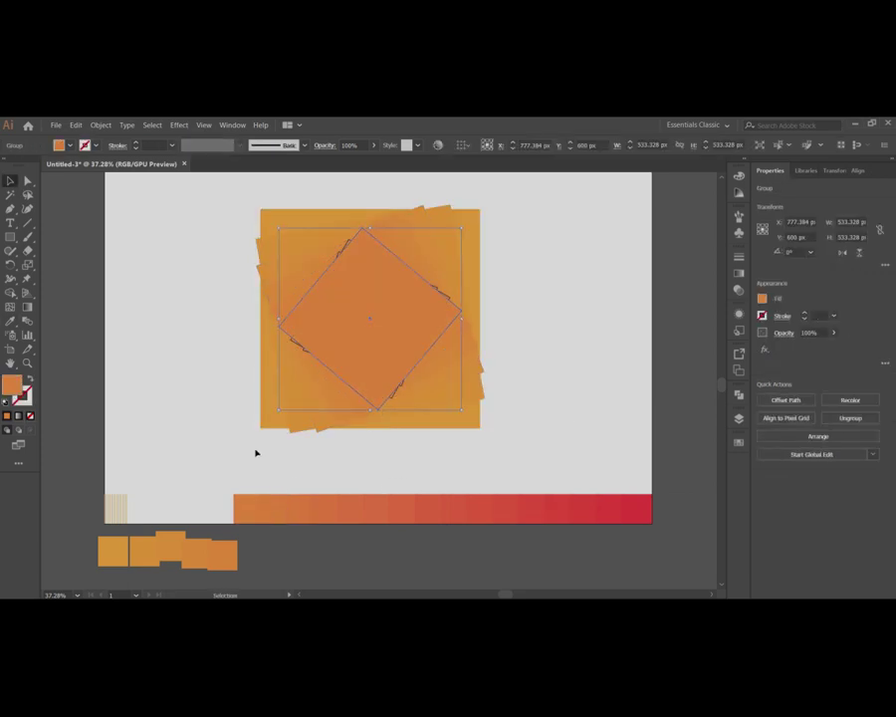
key(v)
click(256, 450)
drag(246, 511, 249, 555)
Send the six filled squares to the back, behind the spiral's remaining outlines.
click(371, 404)
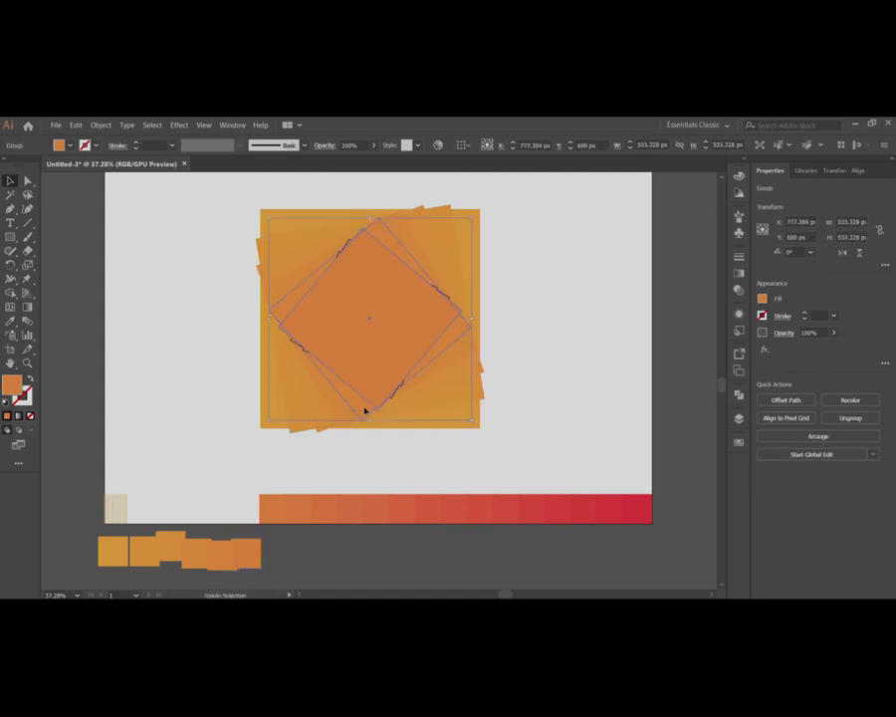
right_click(270, 408)
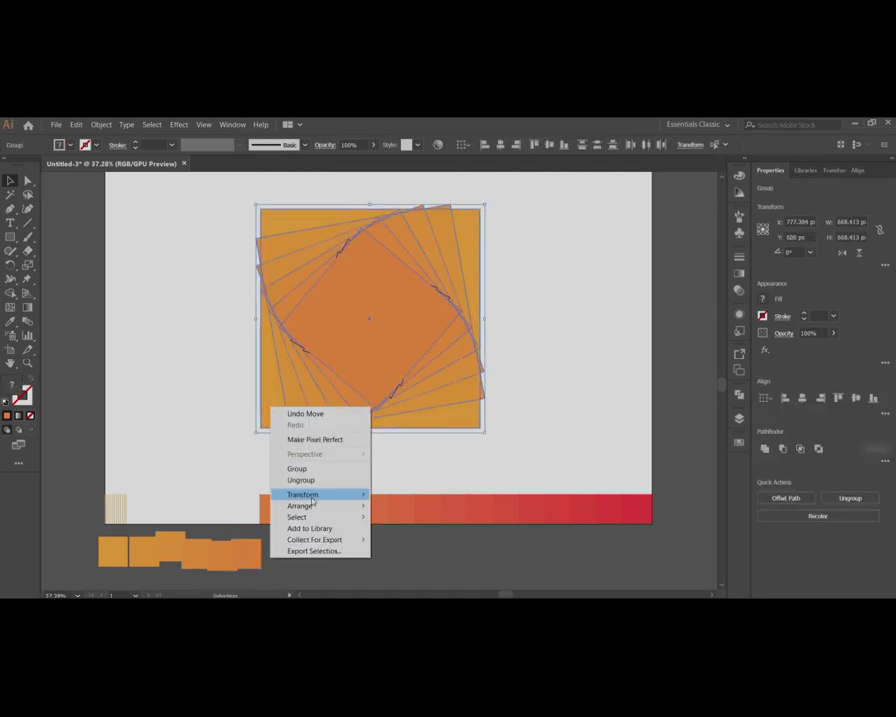
mouse_move(312, 506)
click(398, 539)
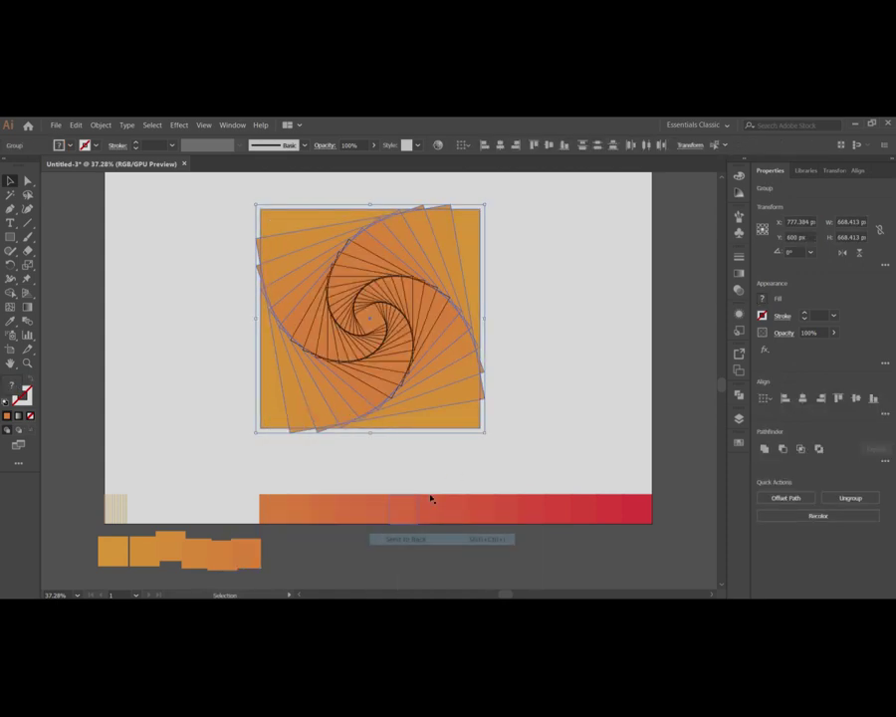
click(459, 452)
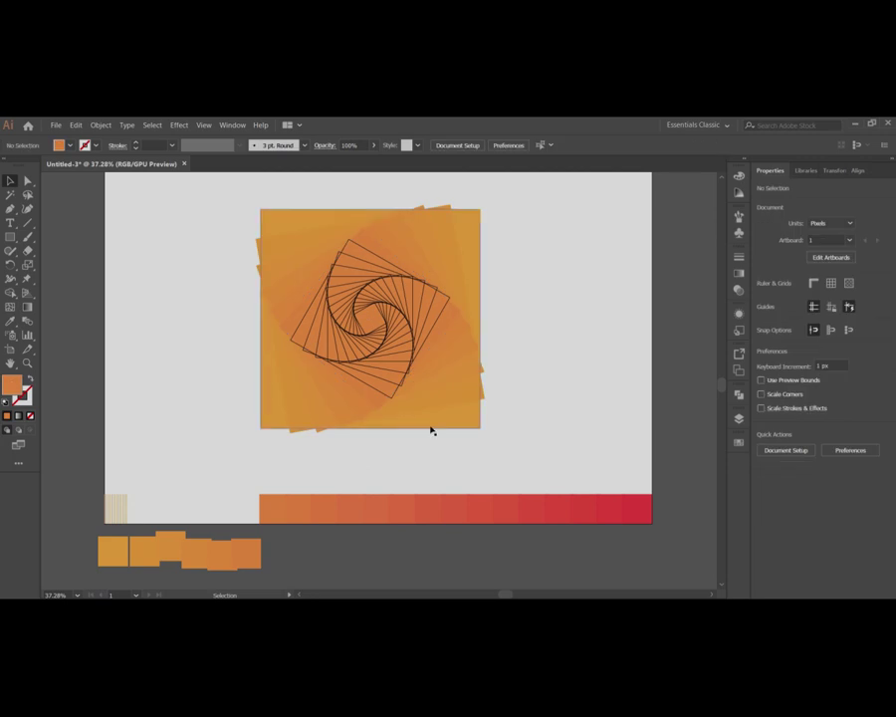
Fill the spiral's sixth rotated square with the seventh swatch and move that swatch below the artboard.
click(387, 396)
key(i)
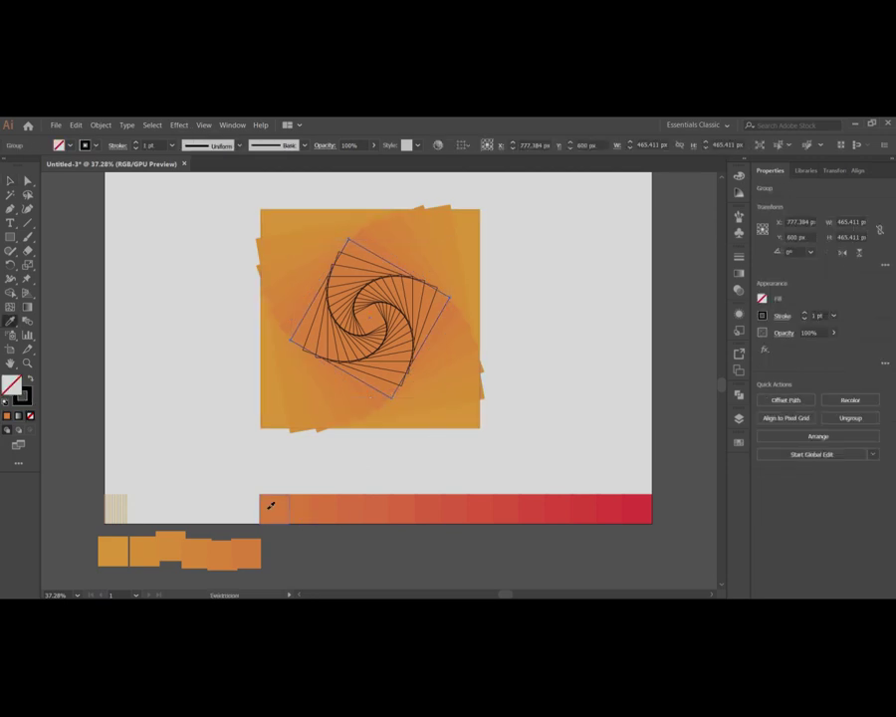
click(270, 501)
key(v)
key(ctrl+shift+a)
drag(267, 514, 271, 562)
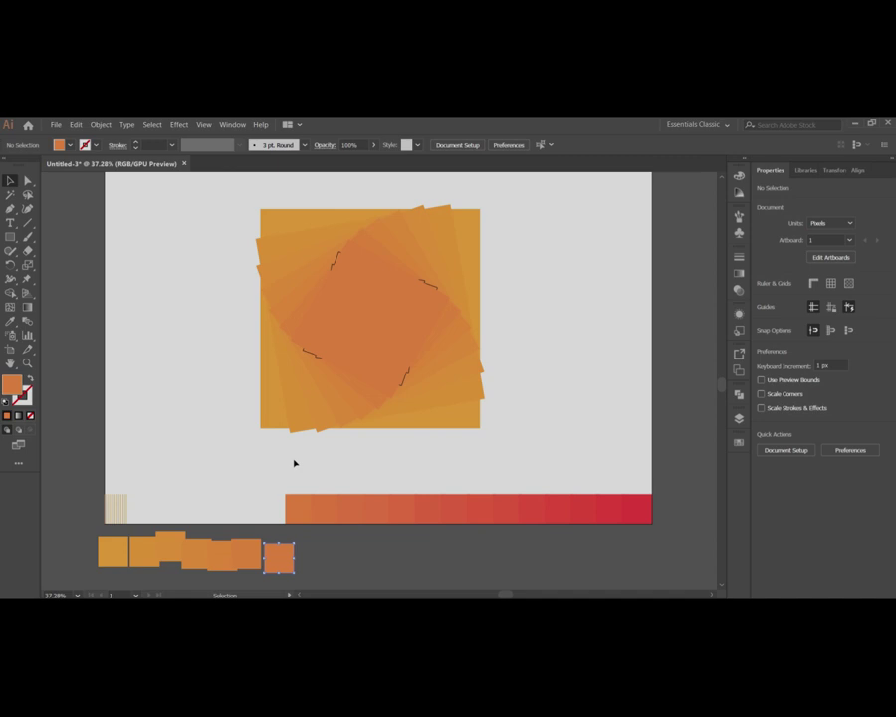
Send the seven filled squares to the back, behind the spiral's remaining outlines.
click(448, 407)
drag(348, 416, 303, 423)
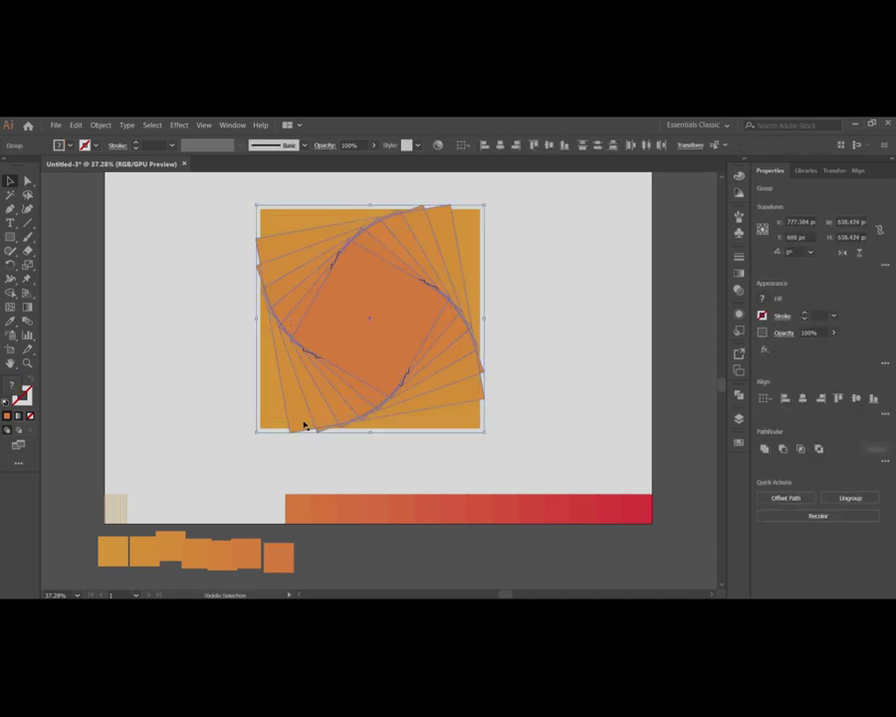
right_click(274, 412)
mouse_move(320, 509)
click(408, 510)
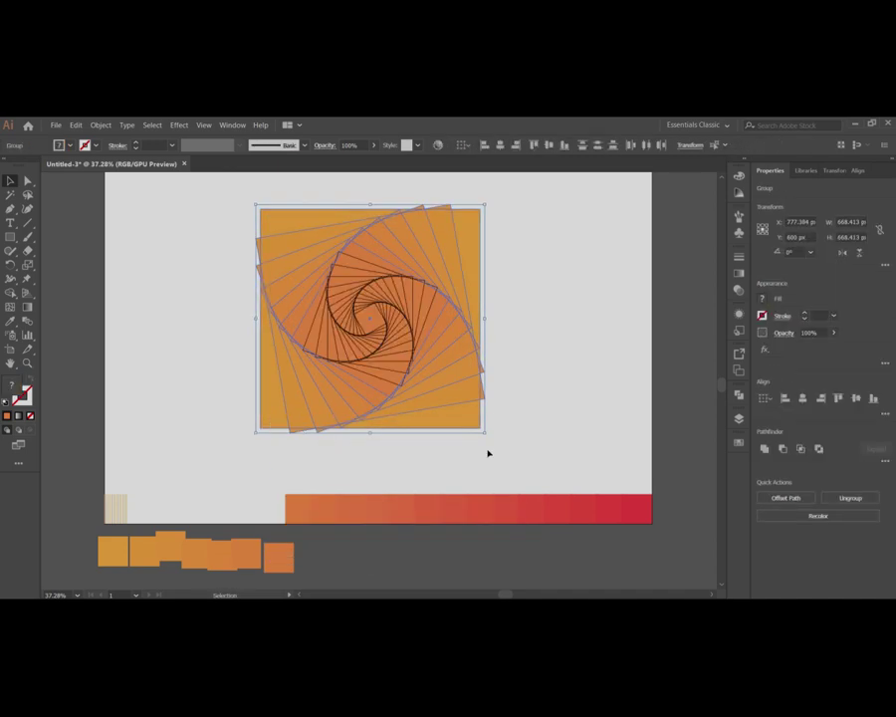
Fill the spiral's seventh rotated square with the eighth swatch.
mouse_move(484, 430)
mouse_down()
mouse_move(402, 386)
mouse_move(362, 412)
mouse_move(295, 418)
mouse_up()
key(i)
click(304, 494)
key(v)
click(327, 467)
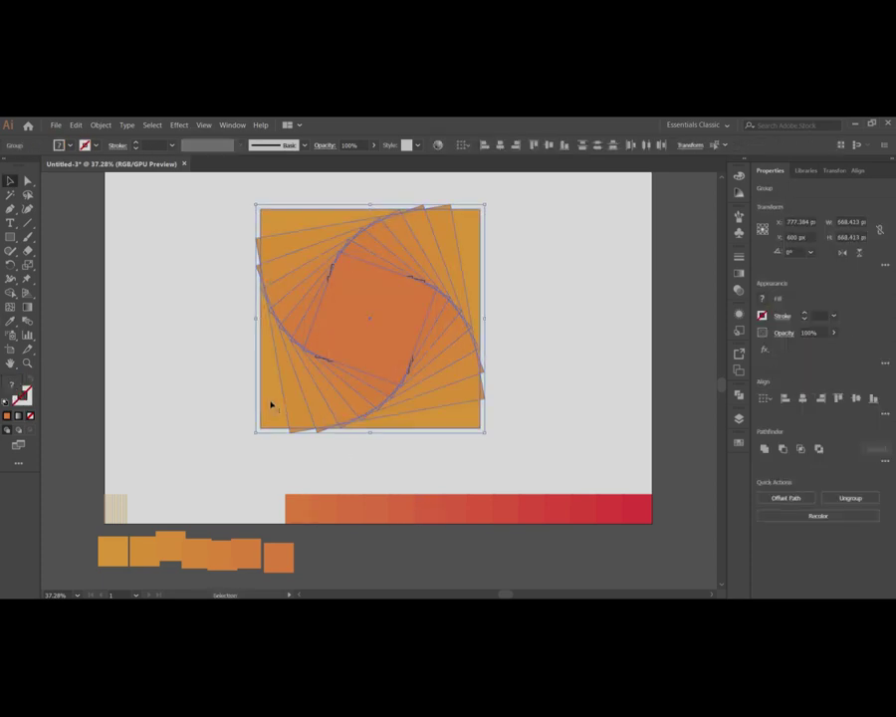
Send the eight filled squares to the back, behind the spiral's remaining outlines.
right_click(270, 404)
mouse_move(329, 496)
click(468, 530)
click(334, 445)
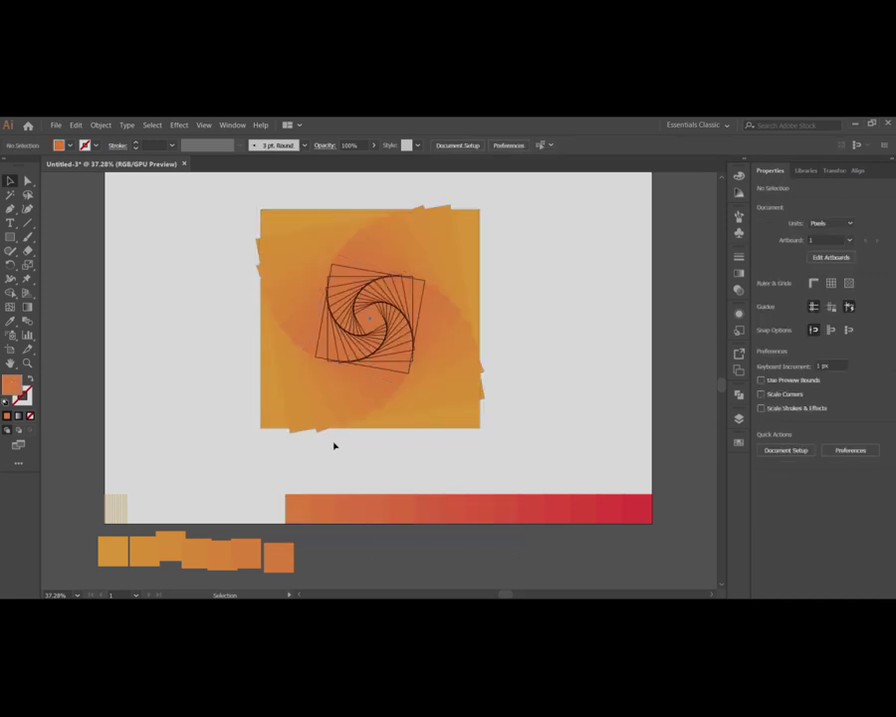
Move the used eighth swatch out of the palette strip to the other used swatches below the artboard.
click(396, 381)
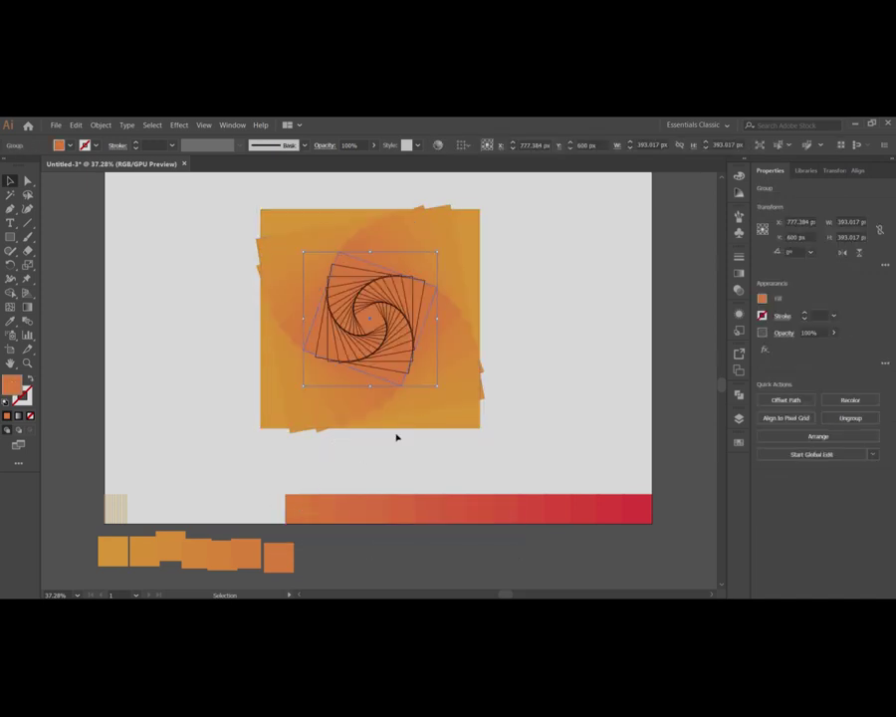
key(i)
key(v)
click(289, 477)
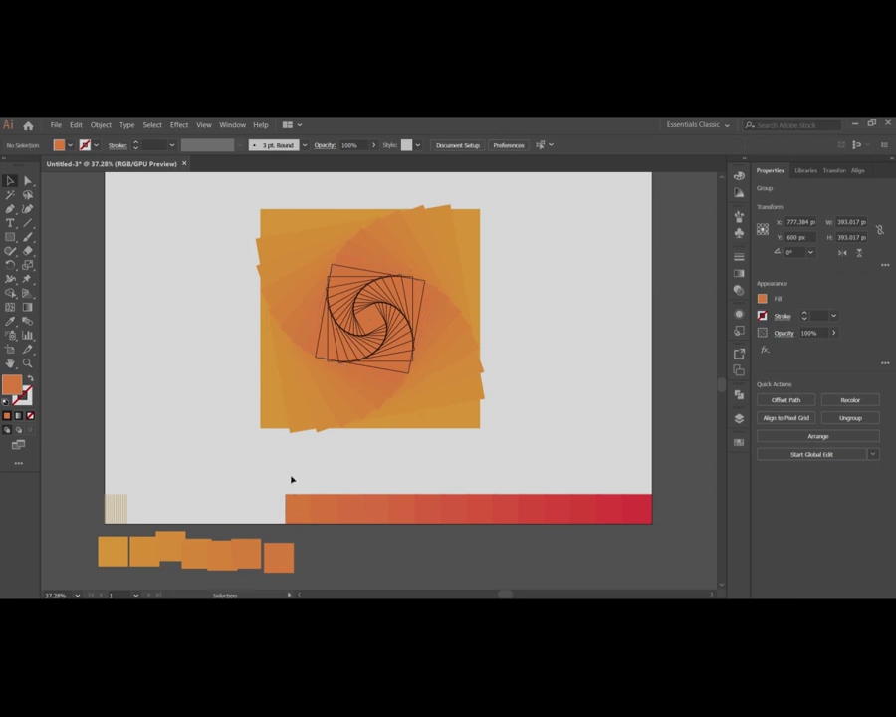
drag(297, 506, 285, 554)
Fill the spiral's eighth rotated square with the ninth swatch.
click(396, 373)
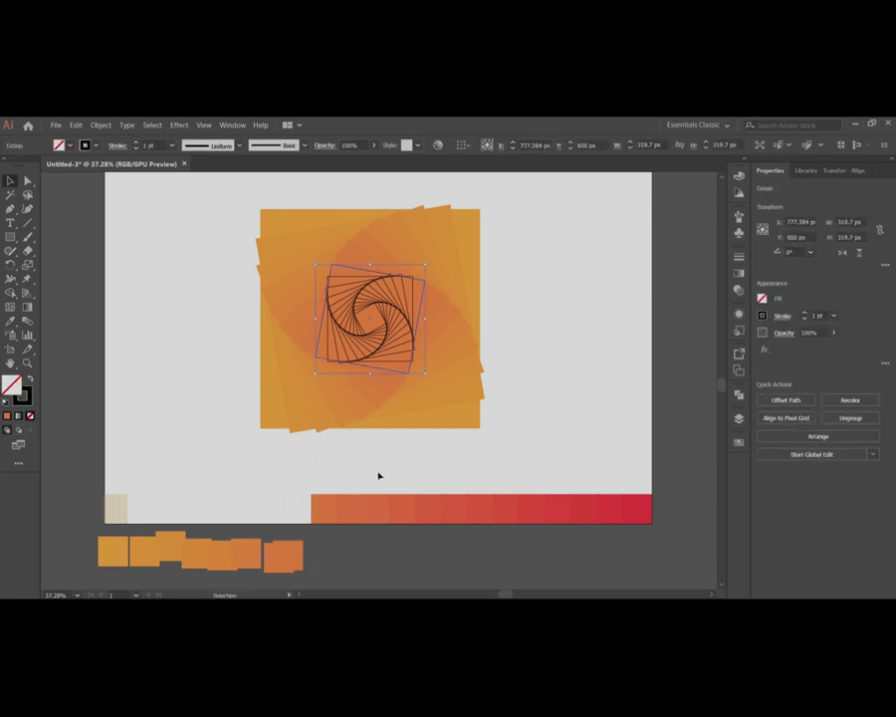
key(i)
click(326, 497)
click(349, 464)
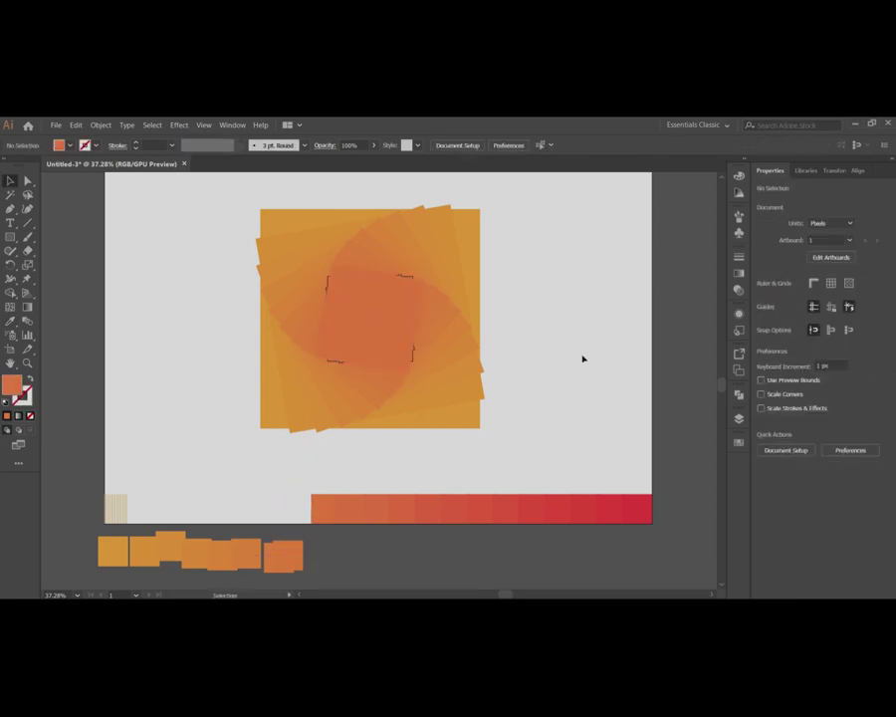
Send the nine filled squares to the back, behind the spiral's remaining outlines.
alt+click(394, 380)
alt+click(394, 379)
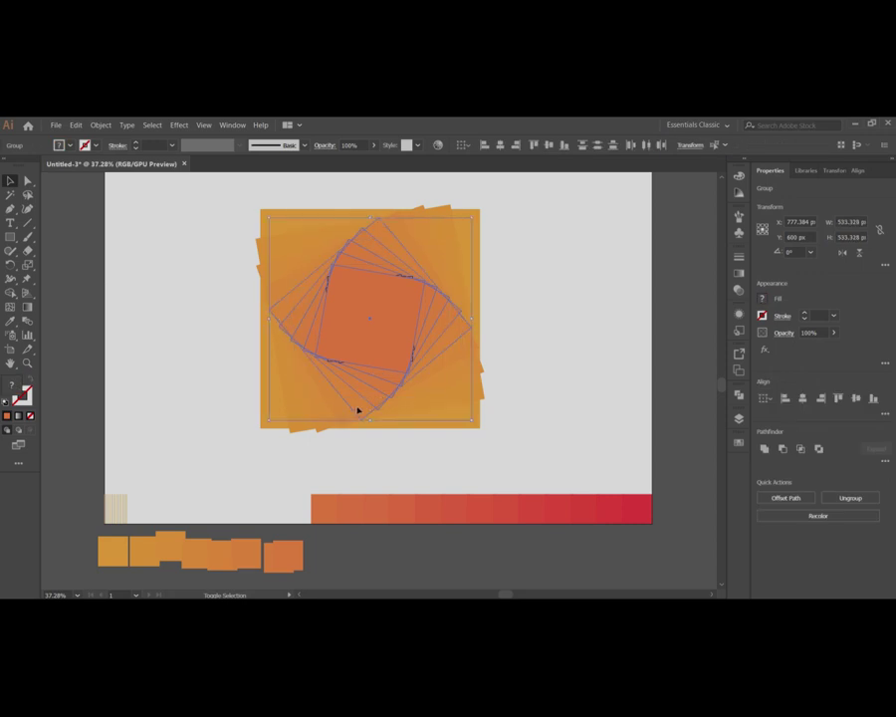
alt+click(345, 413)
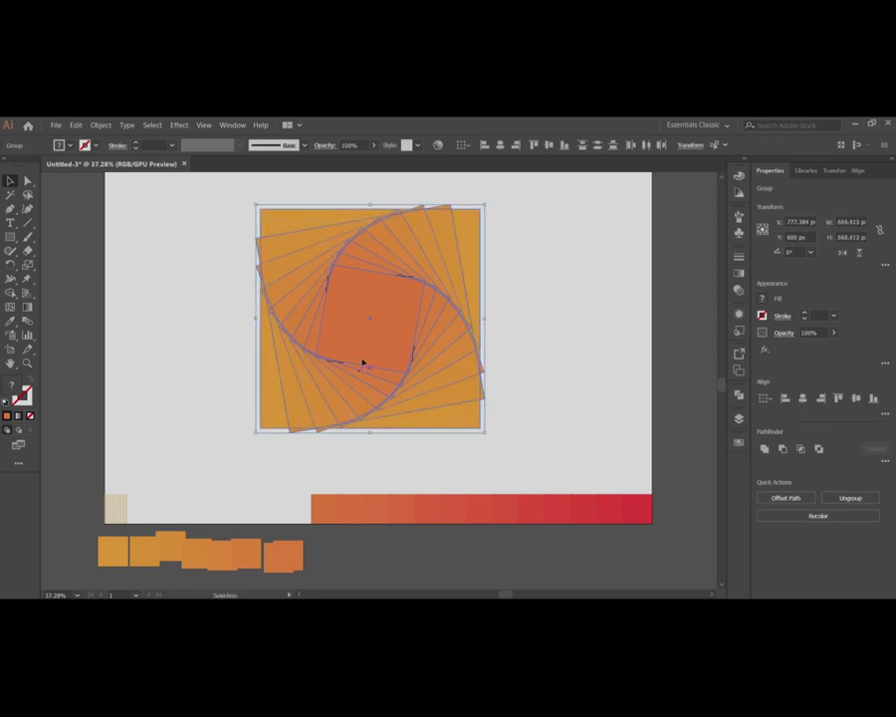
right_click(372, 327)
mouse_move(400, 426)
click(506, 459)
click(473, 444)
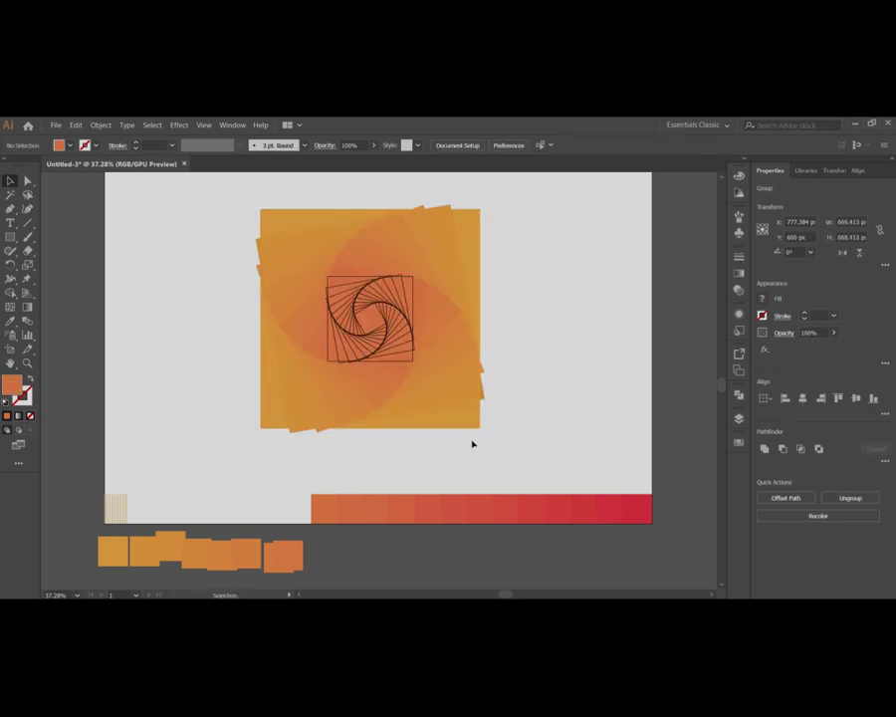
Fill the spiral's ninth rotated square with the tenth swatch and move the ninth and tenth swatches below the artboard.
click(403, 363)
key(i)
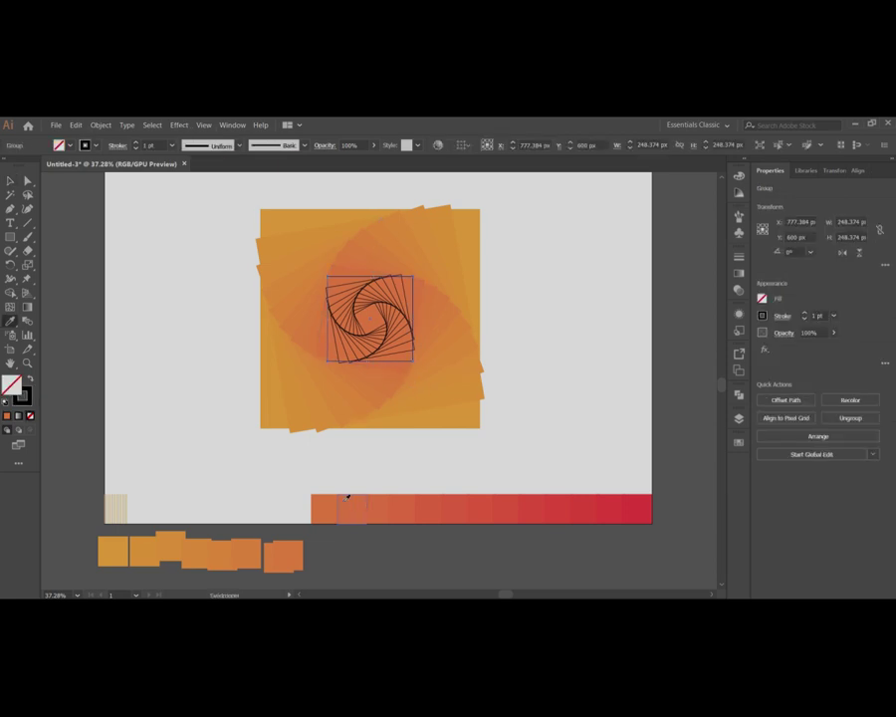
click(348, 496)
click(428, 453)
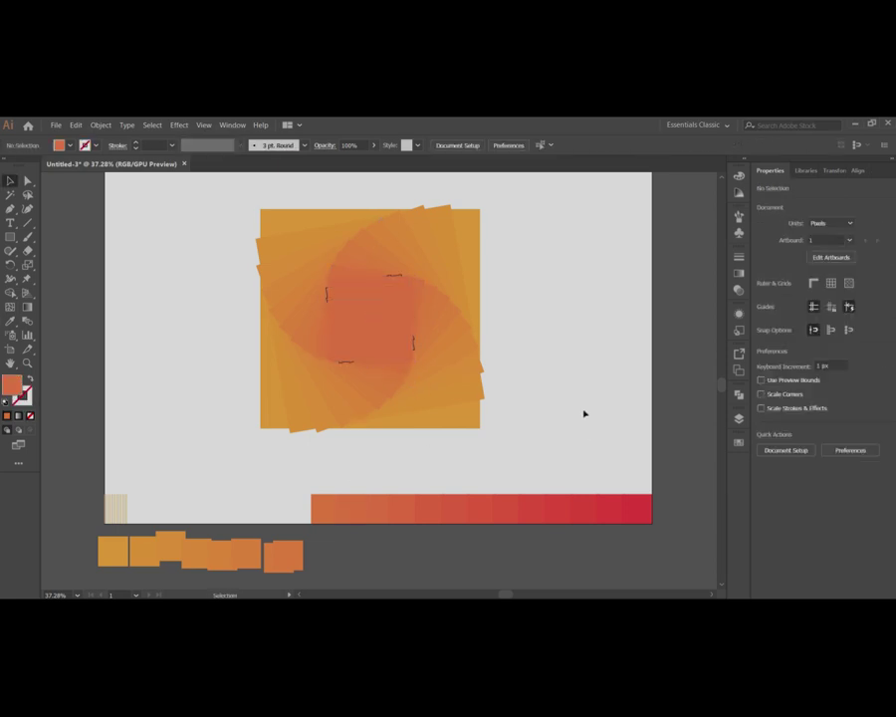
drag(323, 503, 341, 543)
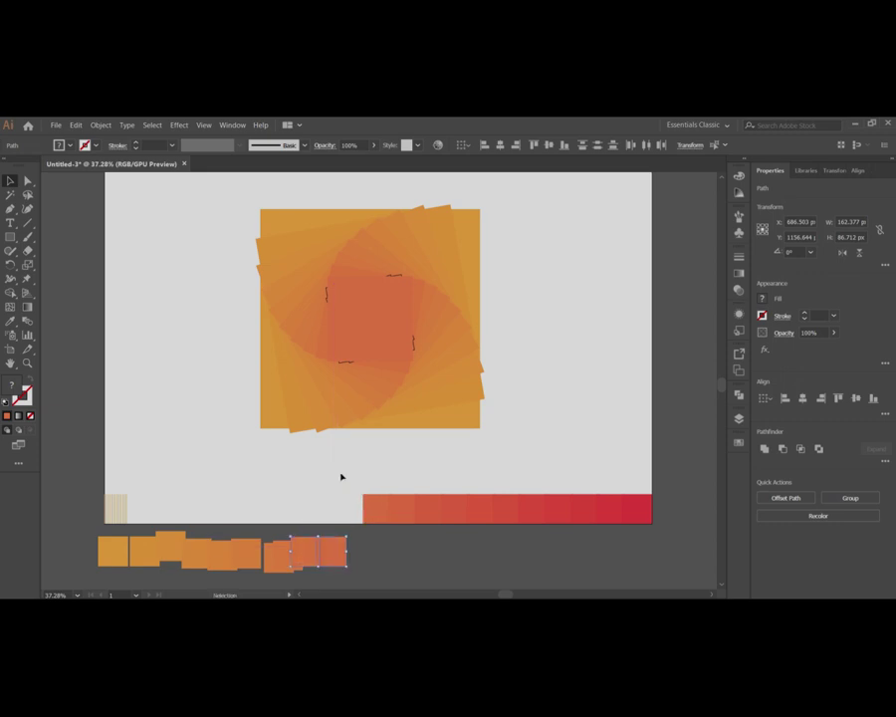
click(340, 476)
Send the ten filled squares to the back, behind the spiral's remaining outlines.
click(405, 375)
shift+click(401, 380)
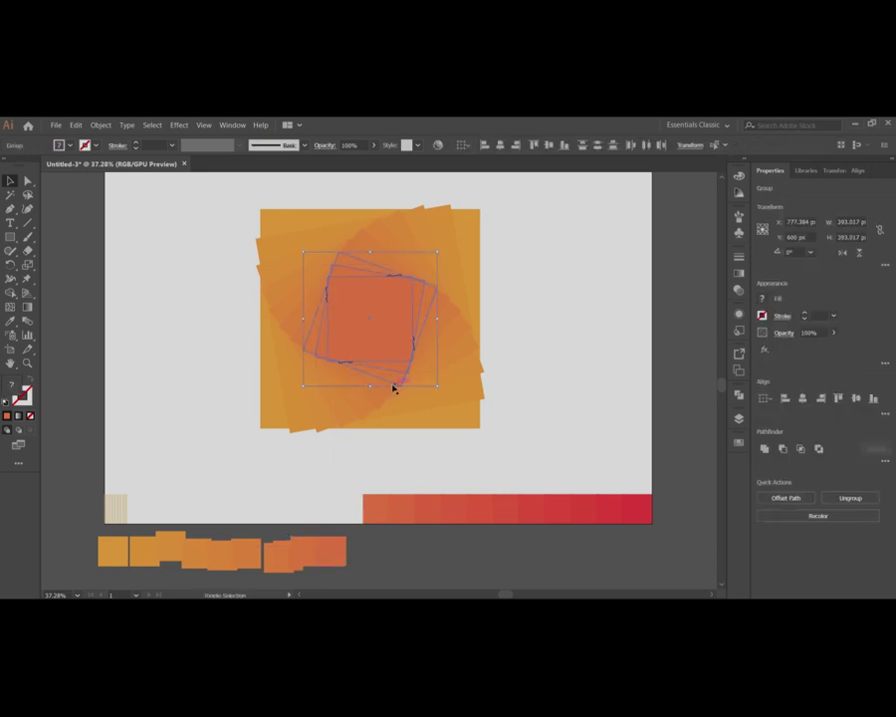
shift+click(374, 406)
shift+click(342, 416)
shift+click(320, 418)
shift+click(297, 406)
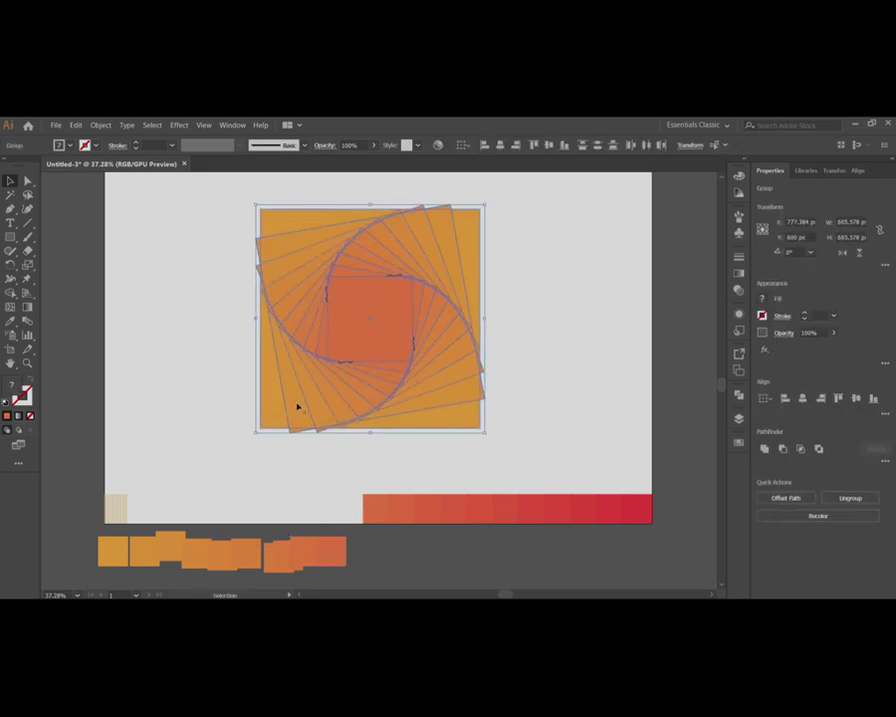
right_click(297, 406)
mouse_move(329, 487)
click(438, 535)
click(562, 404)
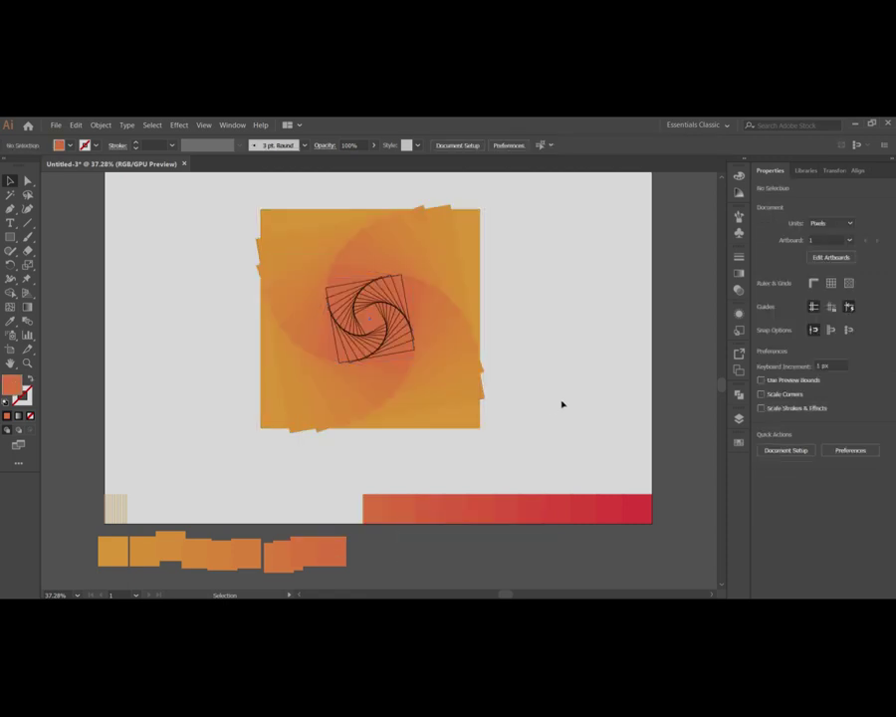
Fill the spiral's tenth rotated square with the eleventh swatch and move that swatch below the artboard.
click(410, 352)
key(i)
click(368, 504)
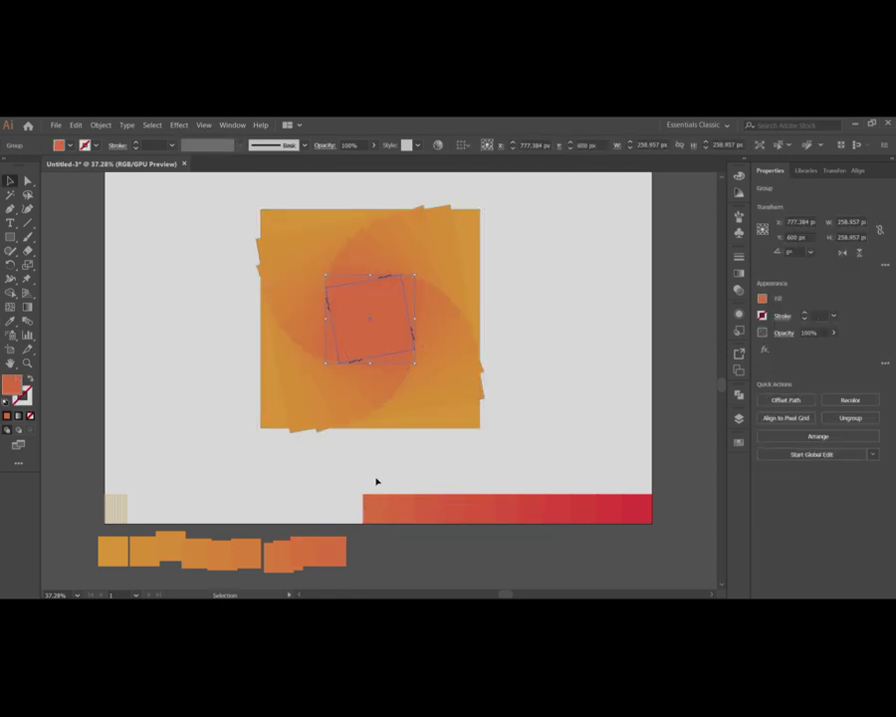
click(402, 463)
click(395, 356)
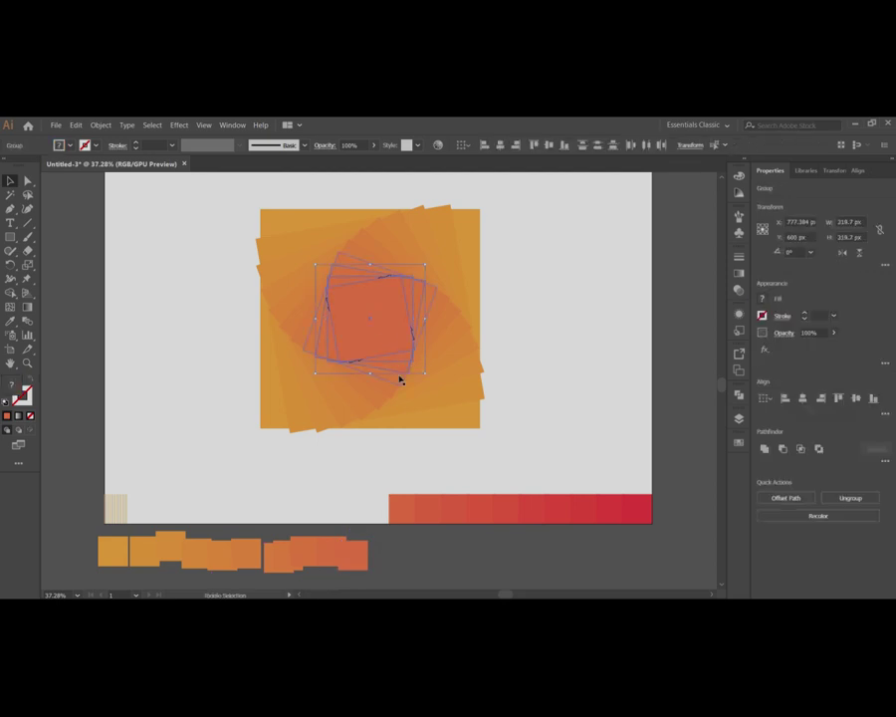
Send the eleven filled squares to the back, behind the spiral's remaining outlines.
drag(400, 379, 278, 408)
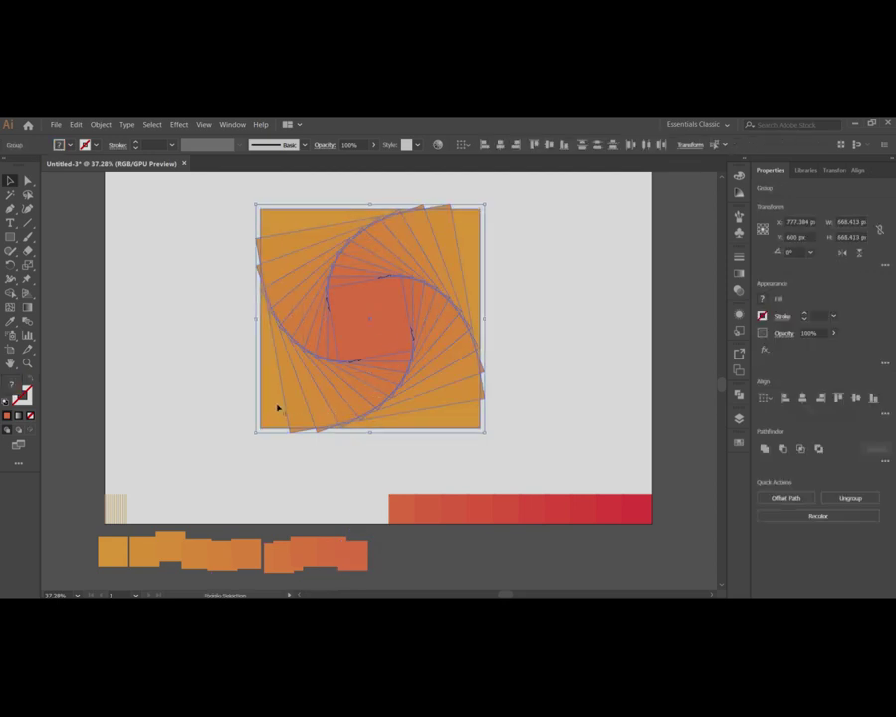
right_click(277, 408)
mouse_move(298, 495)
click(398, 530)
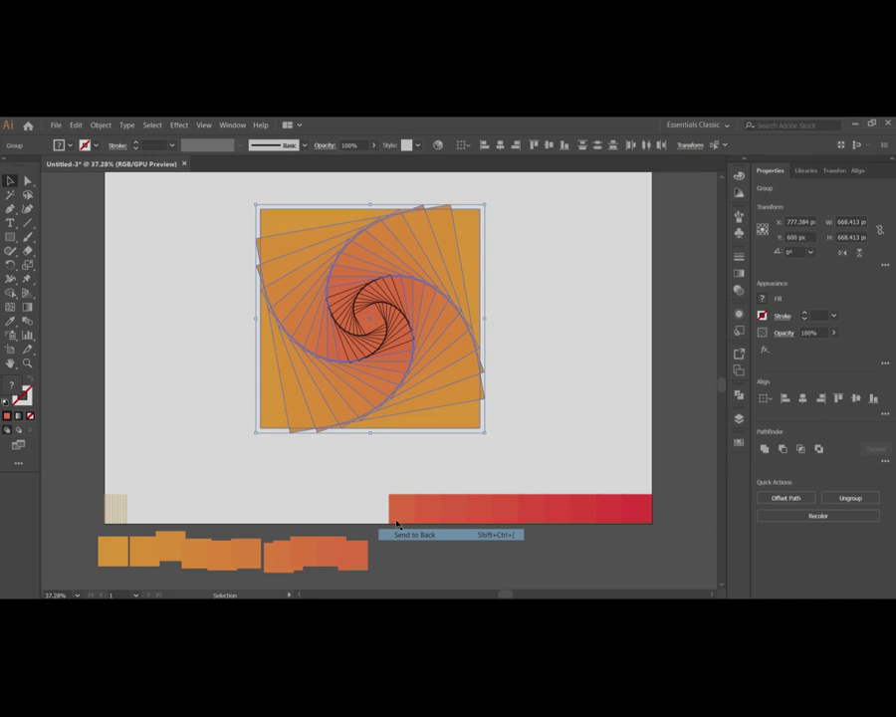
click(473, 456)
Fill the spiral's eleventh rotated square with the twelfth swatch.
click(408, 346)
key(i)
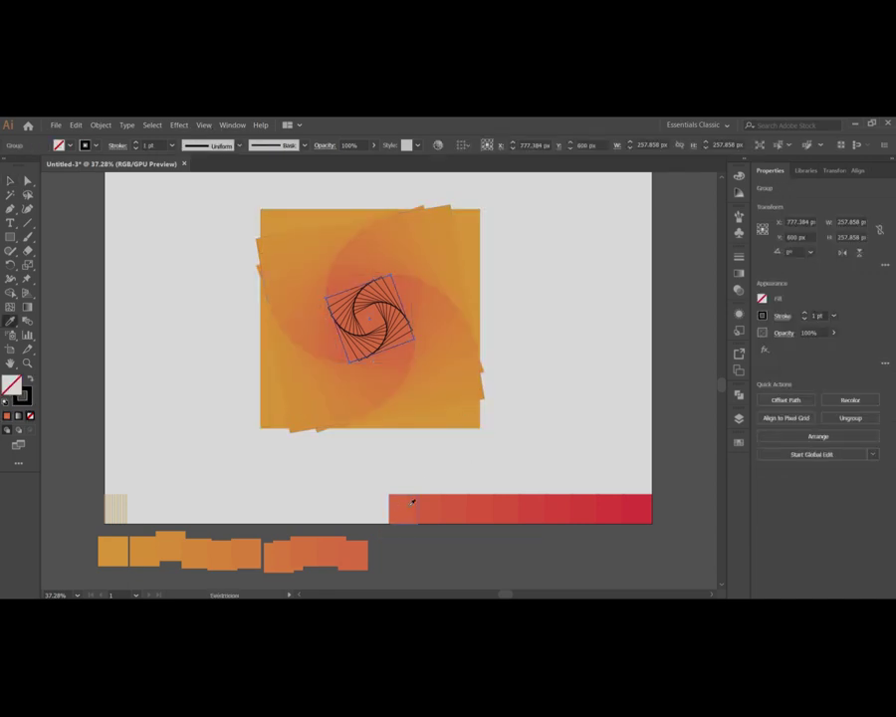
click(401, 505)
Select all twelve filled squares and send them to the back, behind the spiral's remaining outlines.
shift+click(400, 360)
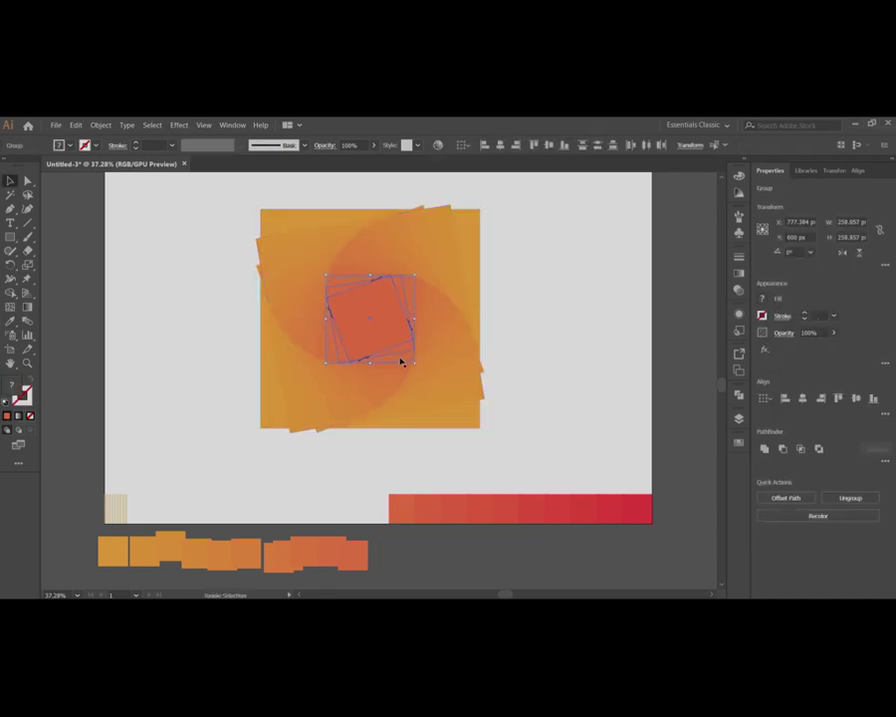
click(424, 344)
click(408, 348)
shift+click(406, 359)
click(504, 448)
drag(367, 389, 398, 372)
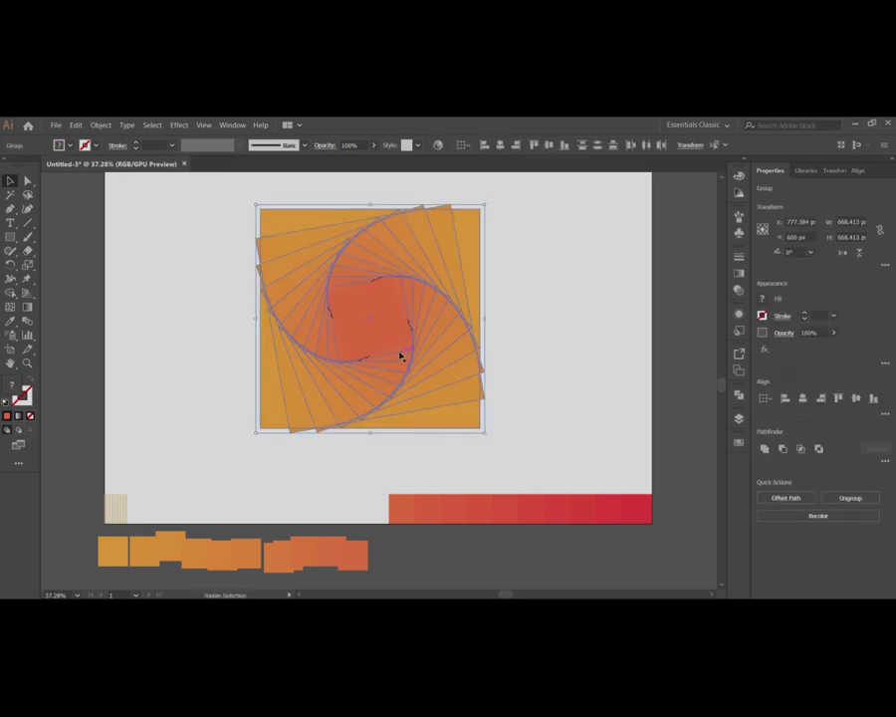
right_click(395, 332)
mouse_move(448, 424)
click(539, 457)
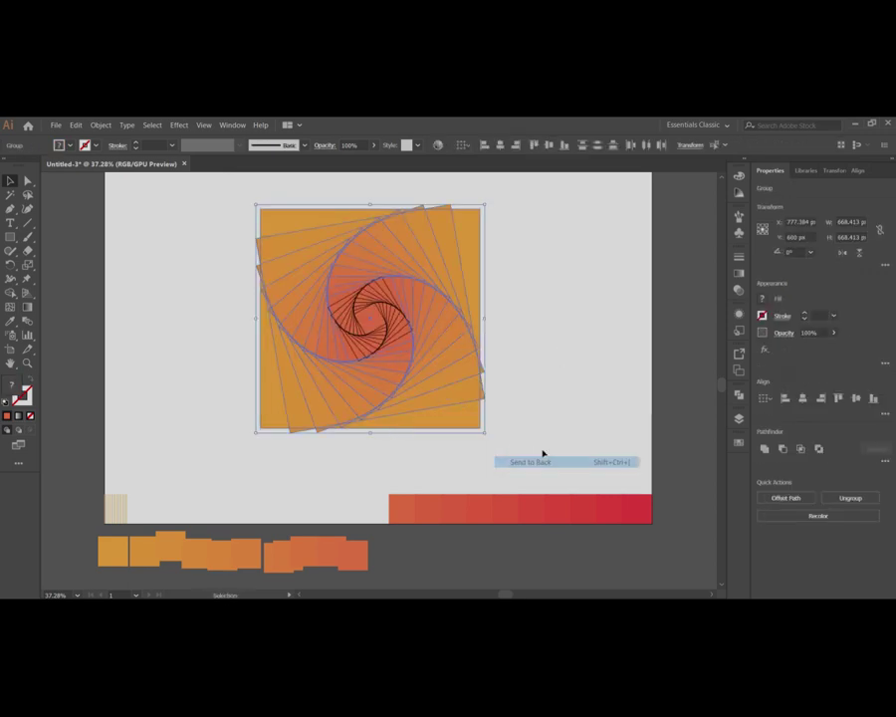
click(552, 383)
Fill the spiral's twelfth rotated square with the next red-orange swatch and move the twelfth swatch below the artboard.
click(409, 334)
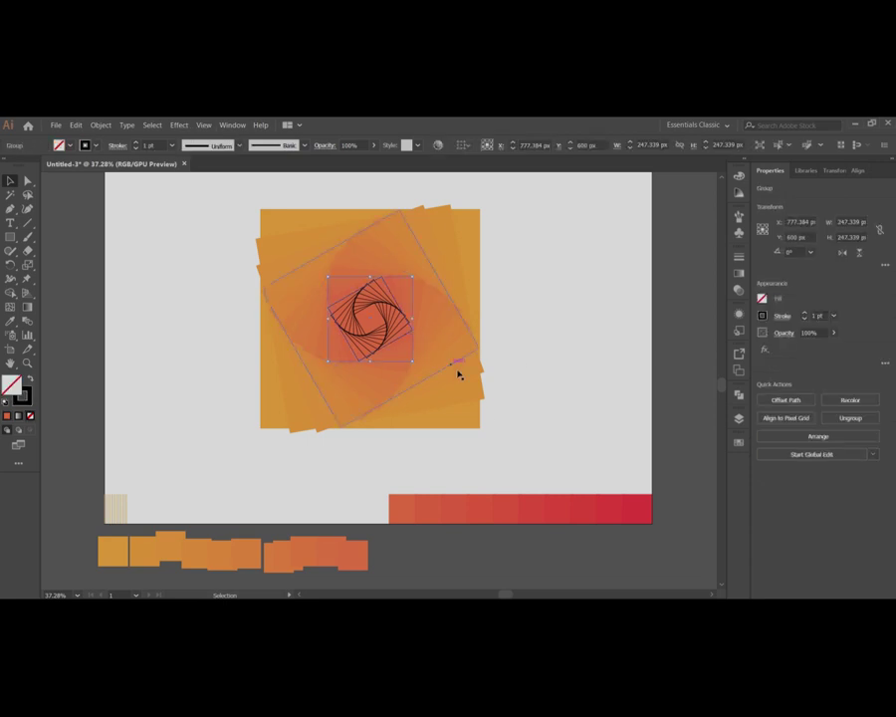
click(413, 493)
key(v)
drag(406, 503, 384, 554)
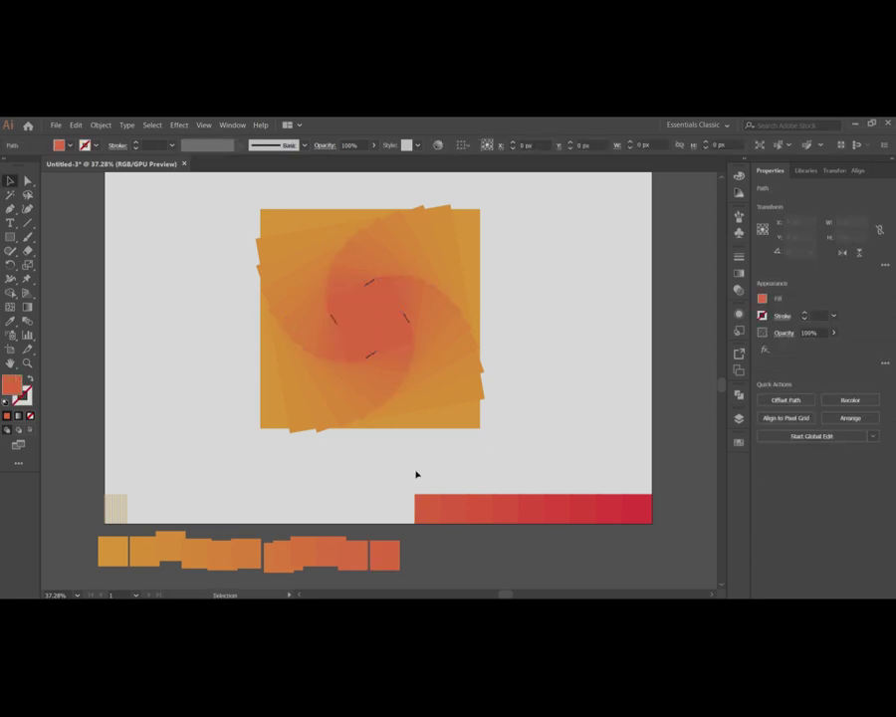
Fill the spiral's twelfth rotated square with the thirteenth swatch and move that swatch below the artboard.
click(550, 364)
click(395, 332)
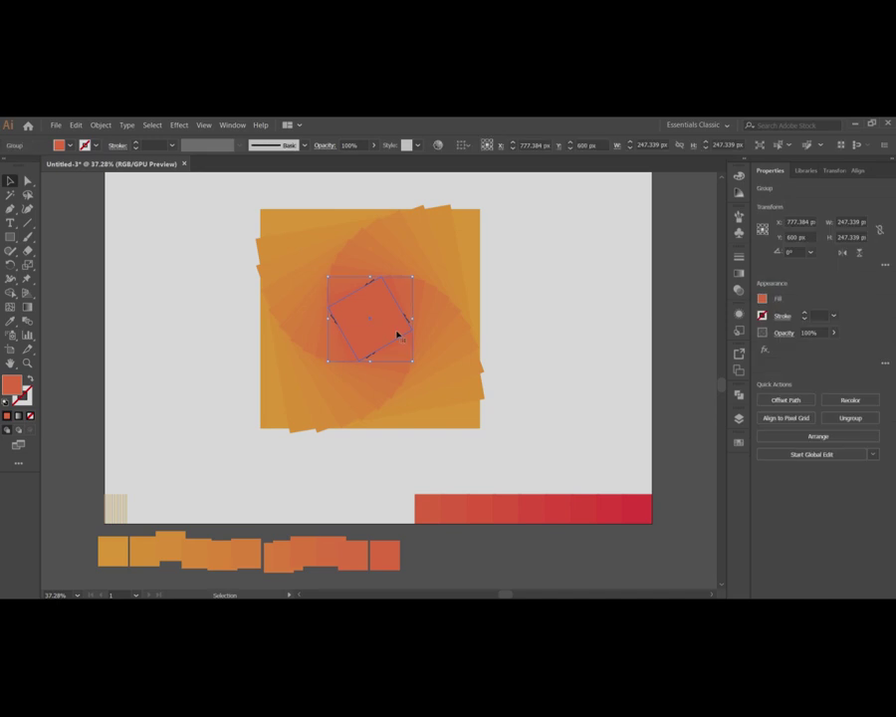
key(ctrl+shift+z)
key(ctrl+shift+z)
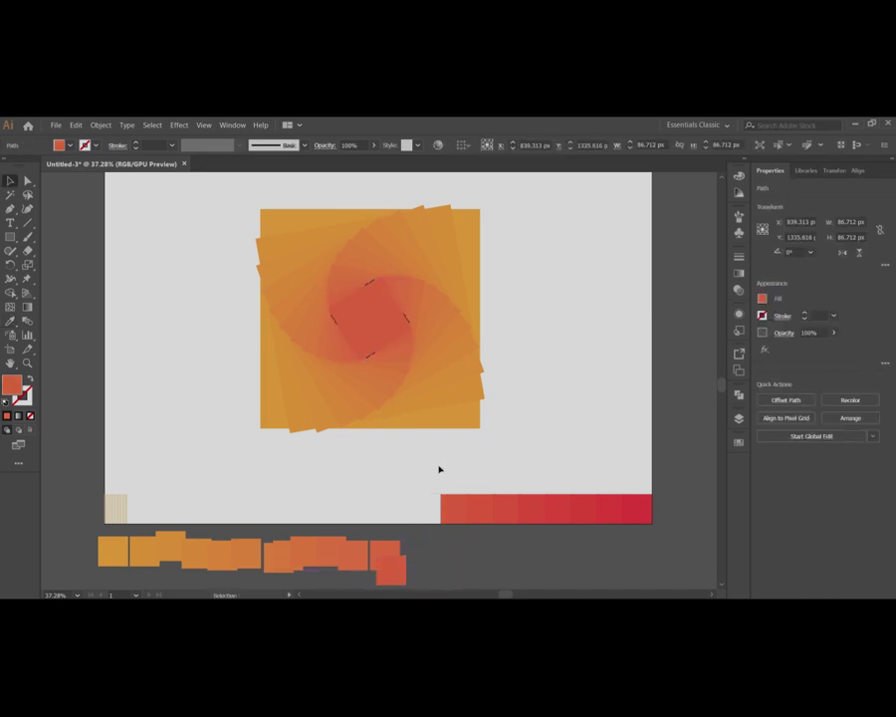
key(ctrl+shift+z)
key(ctrl+z)
key(ctrl+shift+z)
Select all thirteen filled squares and send them to the back, behind the spiral's remaining outlines.
click(408, 344)
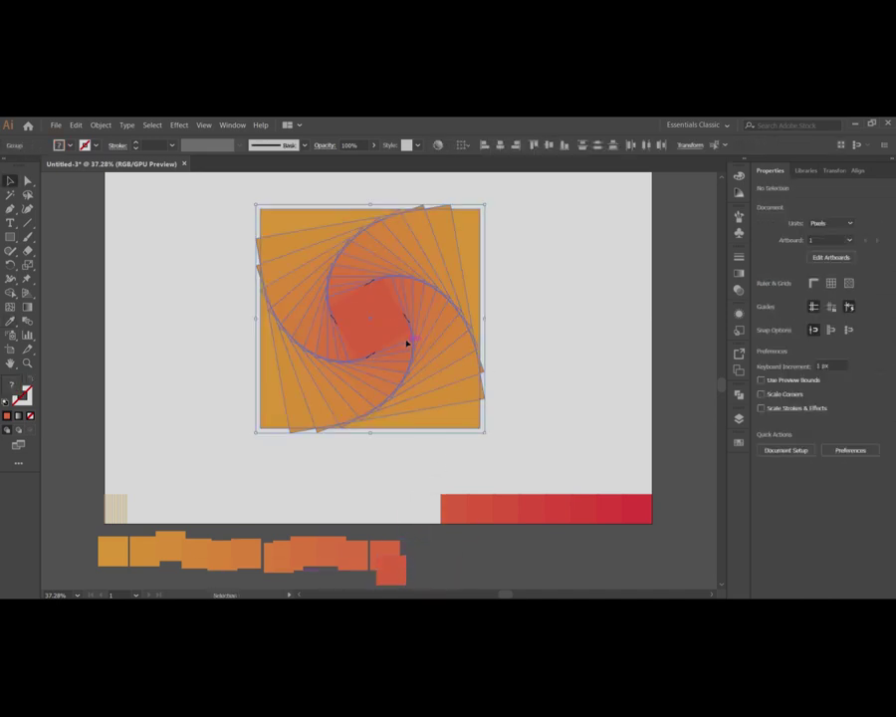
right_click(387, 312)
mouse_move(418, 408)
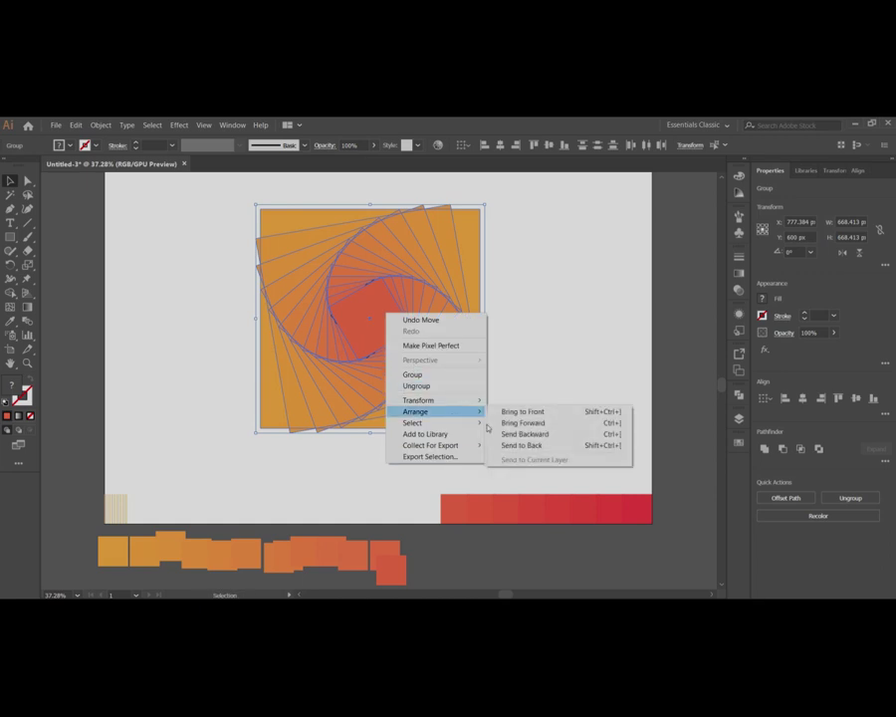
click(553, 442)
Fill the spiral's thirteenth rotated square with the fourteenth swatch and move that swatch below the artboard.
click(494, 371)
drag(462, 511, 402, 562)
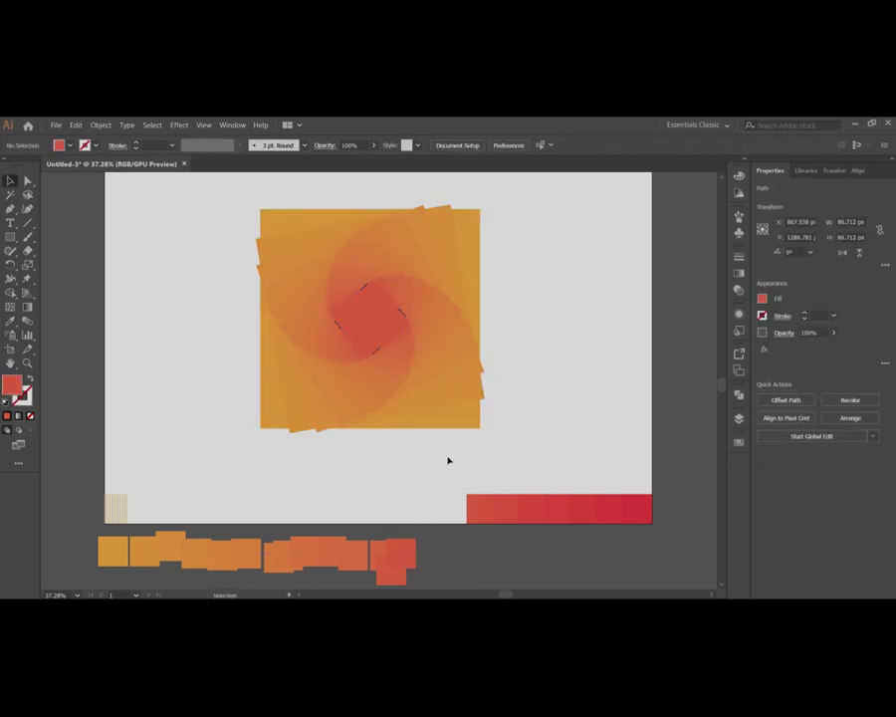
click(487, 438)
Select all fourteen filled squares and send them to the back, behind the spiral's remaining outlines.
click(405, 339)
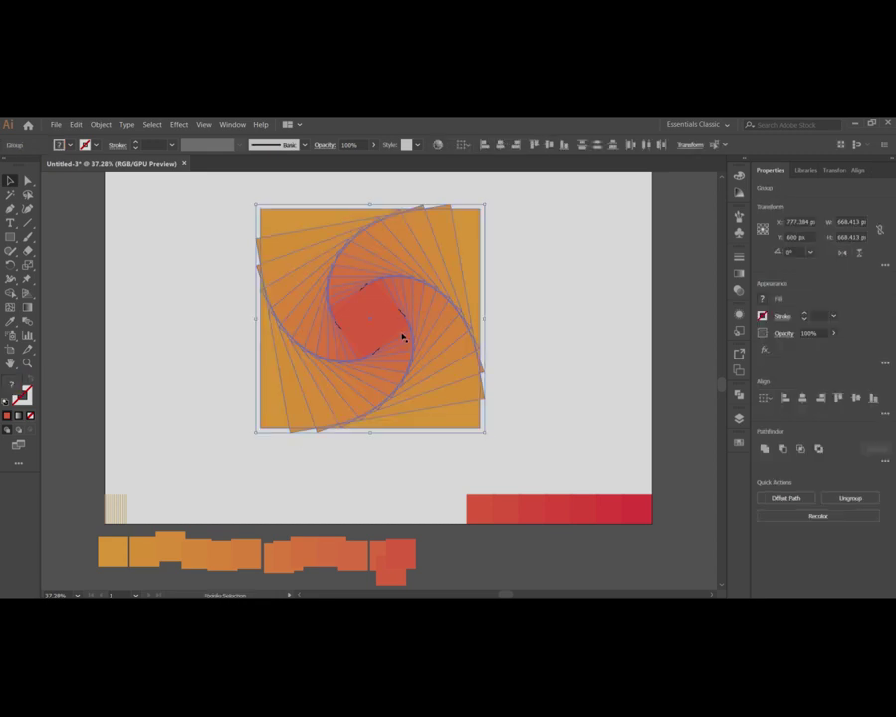
right_click(382, 318)
click(522, 432)
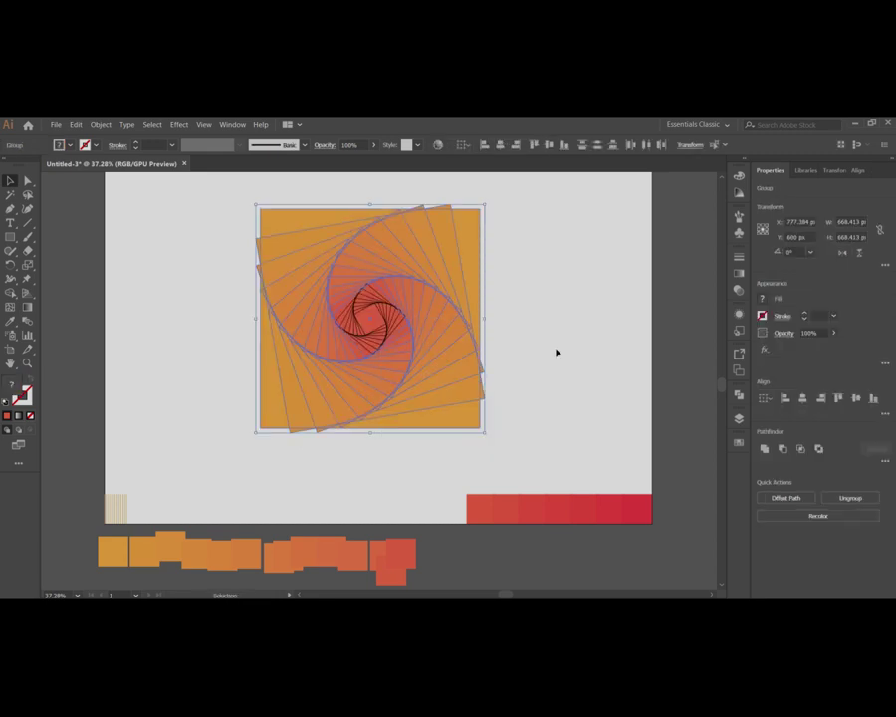
Fill the spiral's fourteenth rotated square with the fifteenth swatch and move that swatch below the artboard.
click(556, 352)
key(i)
click(486, 498)
key(v)
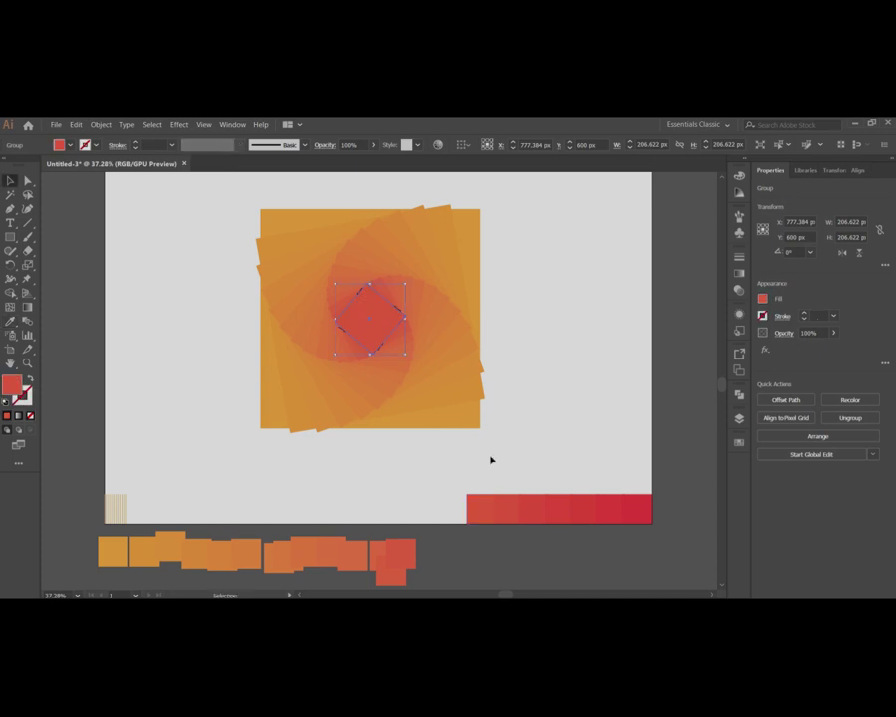
click(491, 457)
drag(468, 514, 426, 551)
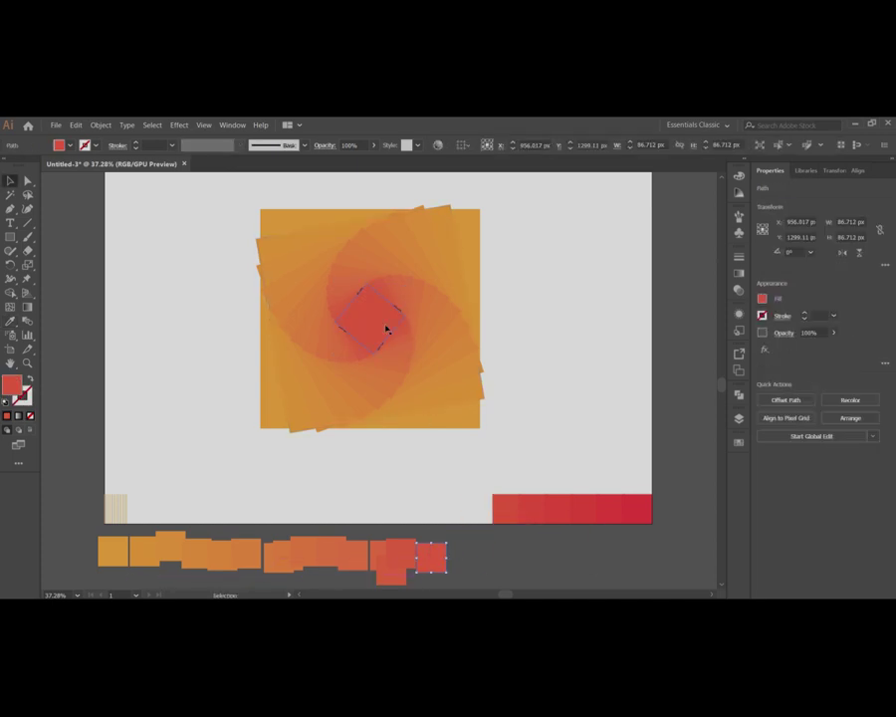
Select all fifteen filled squares and send them to the back, behind the spiral's remaining outlines.
click(520, 396)
click(403, 326)
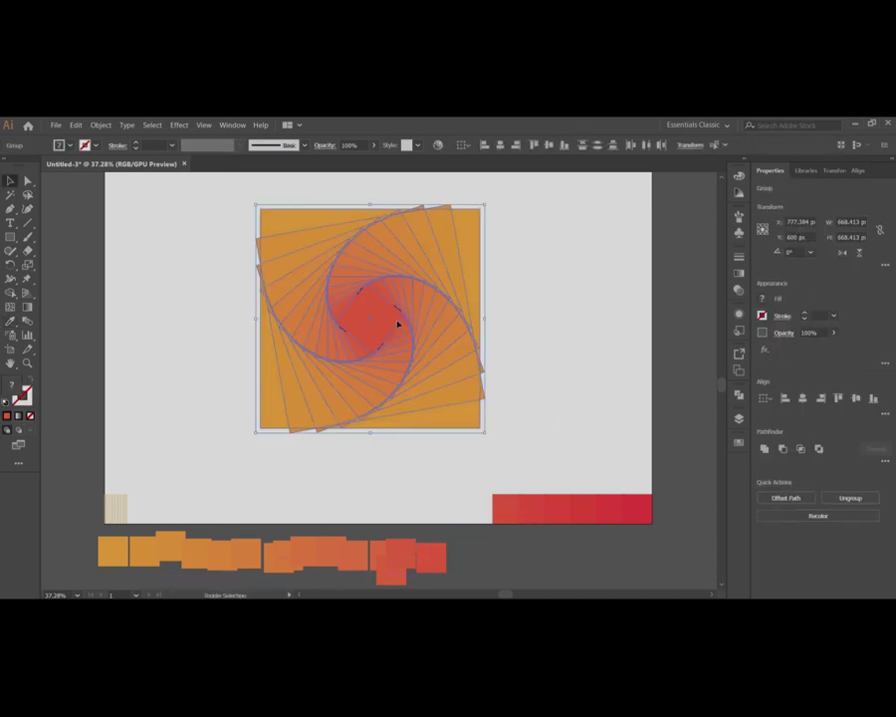
right_click(403, 329)
mouse_move(416, 414)
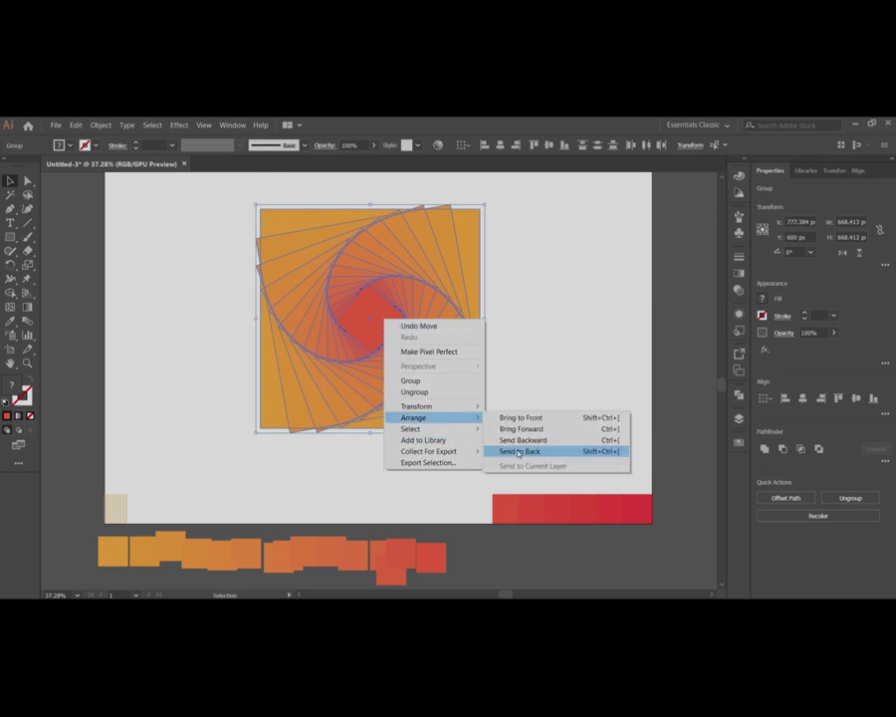
click(523, 449)
Fill the spiral's fifteenth rotated square with the sixteenth swatch and move that swatch below the artboard.
click(565, 388)
click(397, 317)
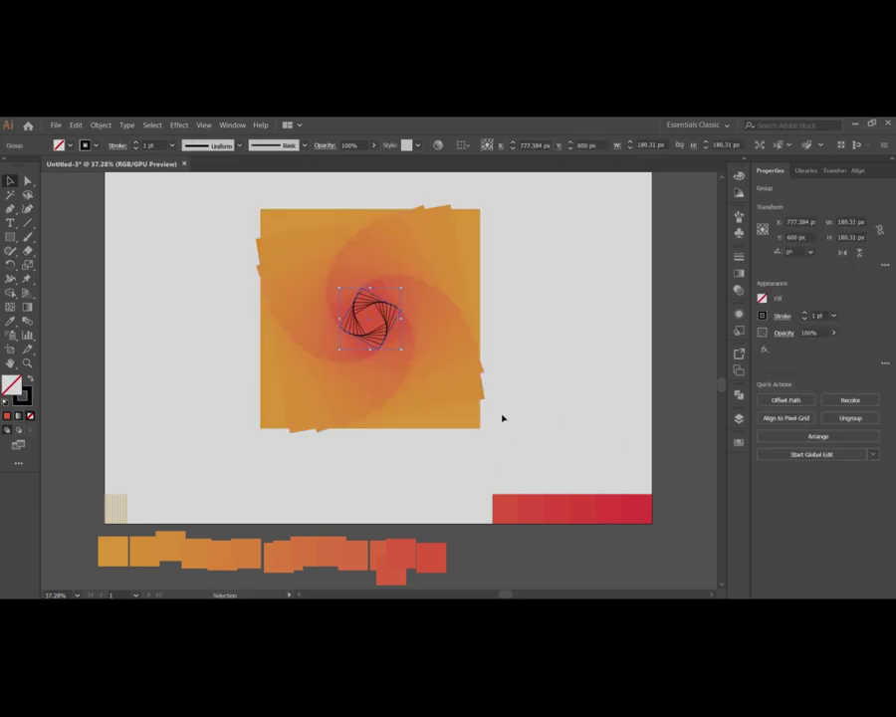
key(i)
click(502, 498)
key(v)
drag(506, 508, 462, 552)
Select all sixteen filled squares and send them to the back, behind the spiral's remaining outlines.
click(414, 327)
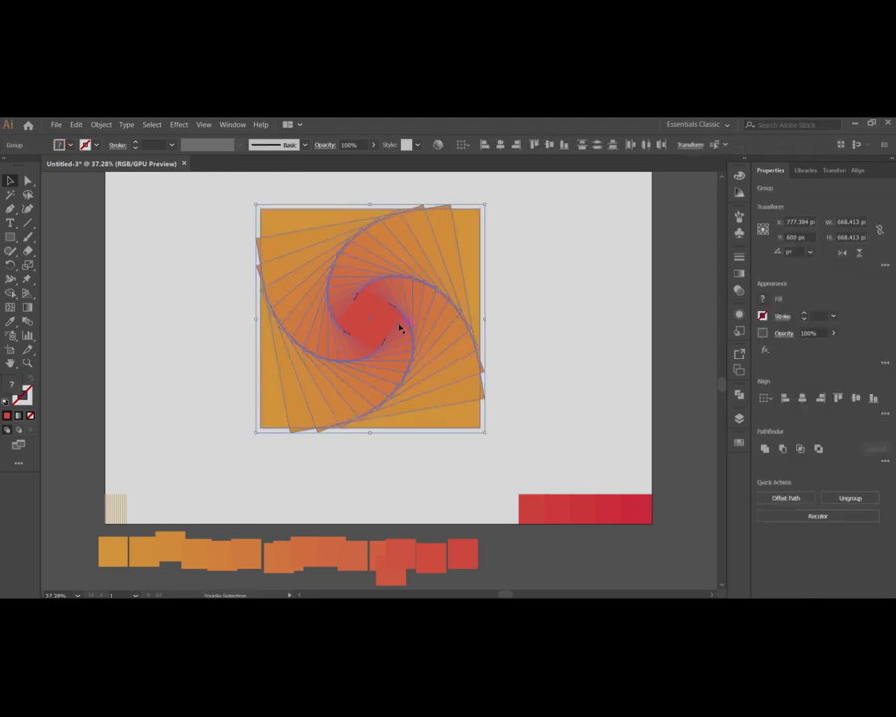
right_click(389, 321)
mouse_move(420, 414)
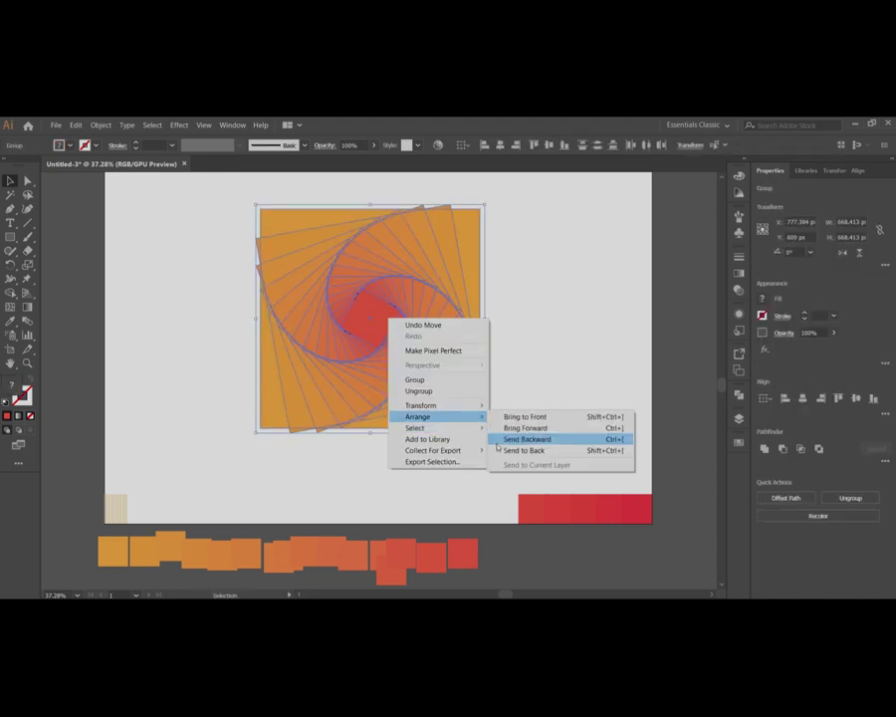
click(530, 436)
Fill the spiral's sixteenth rotated square with the seventeenth swatch, the first one left in the red palette.
click(547, 342)
click(394, 314)
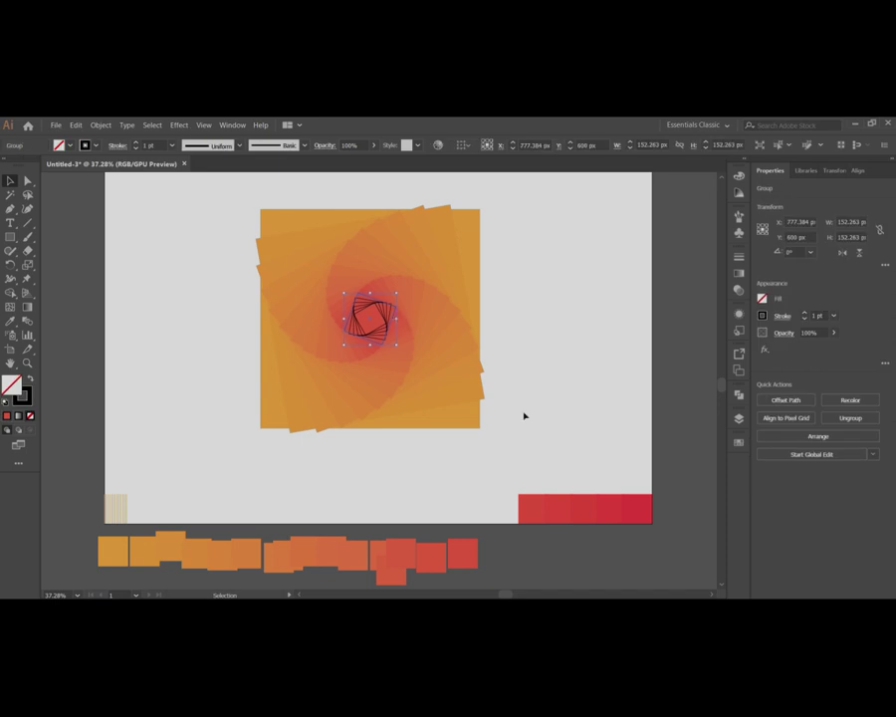
click(534, 497)
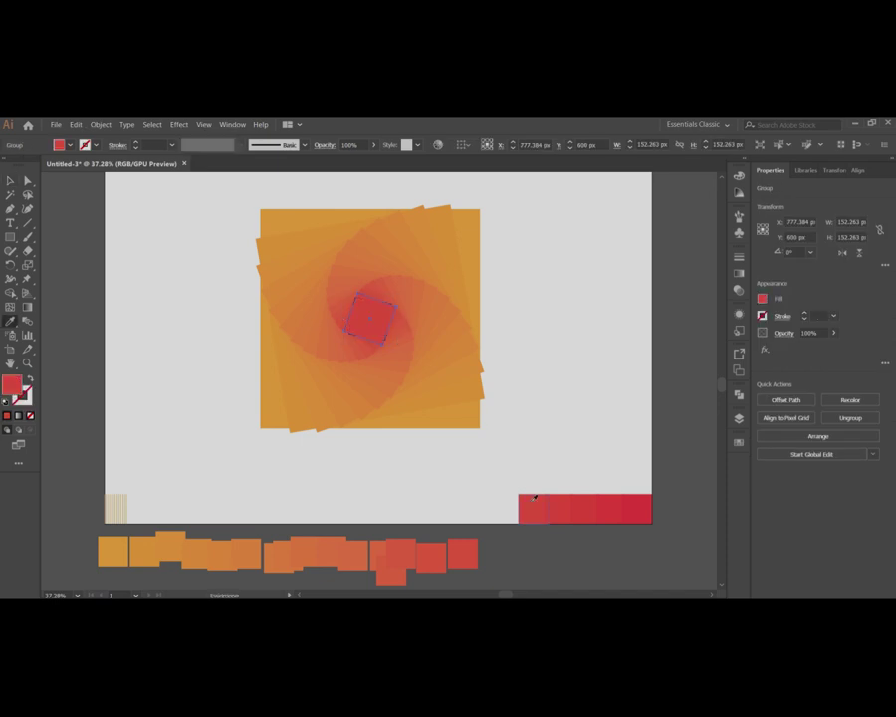
click(410, 322)
Select all seventeen filled squares and send them to the back, behind the spiral's remaining outlines.
click(527, 394)
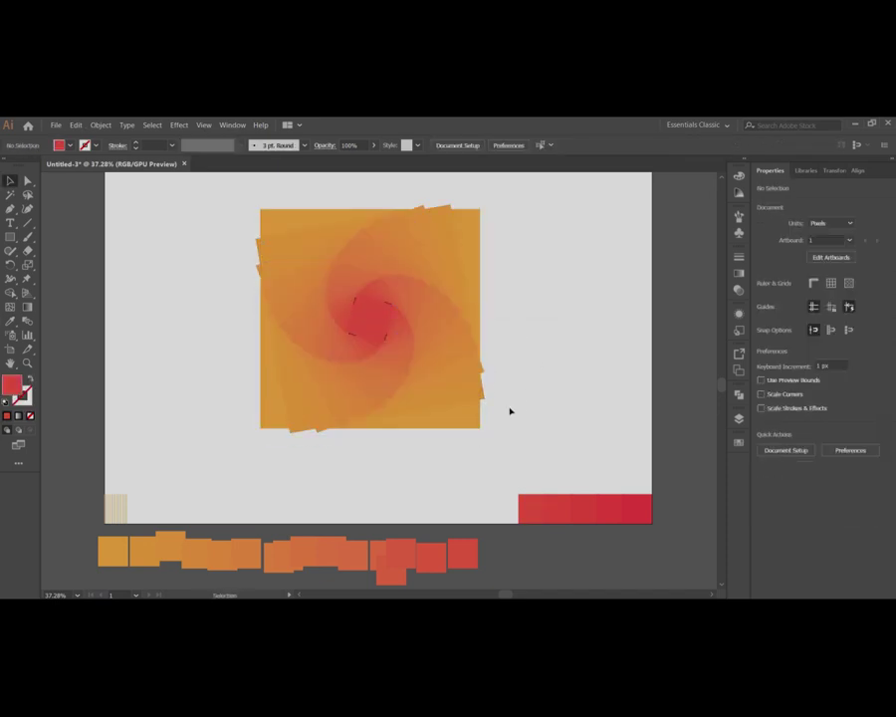
click(383, 319)
right_click(384, 319)
mouse_move(410, 416)
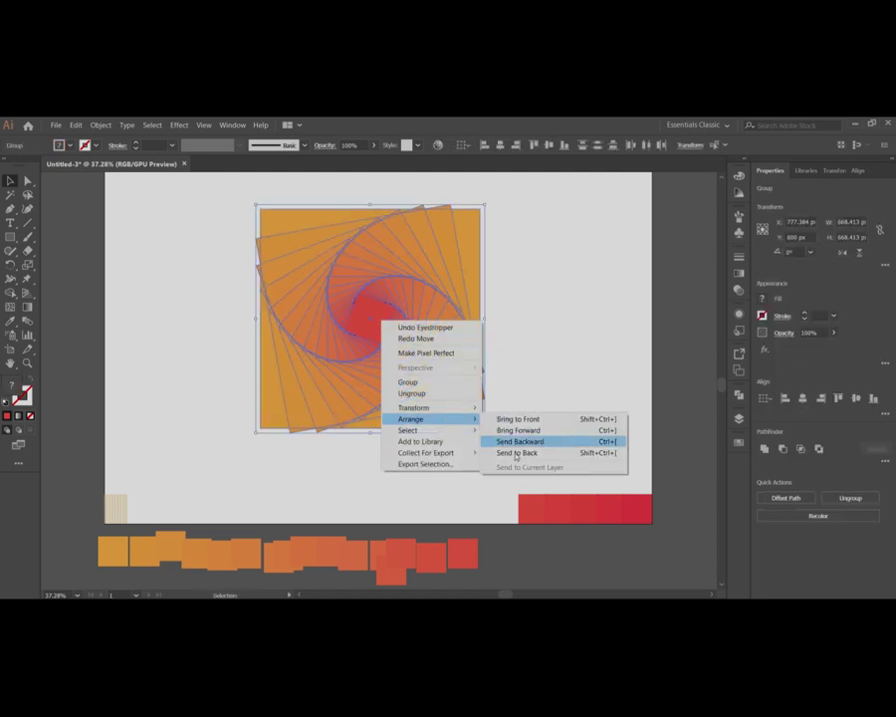
click(512, 452)
Fill the spiral's seventeenth rotated square with the seventeenth swatch and move that swatch below the artboard.
click(490, 363)
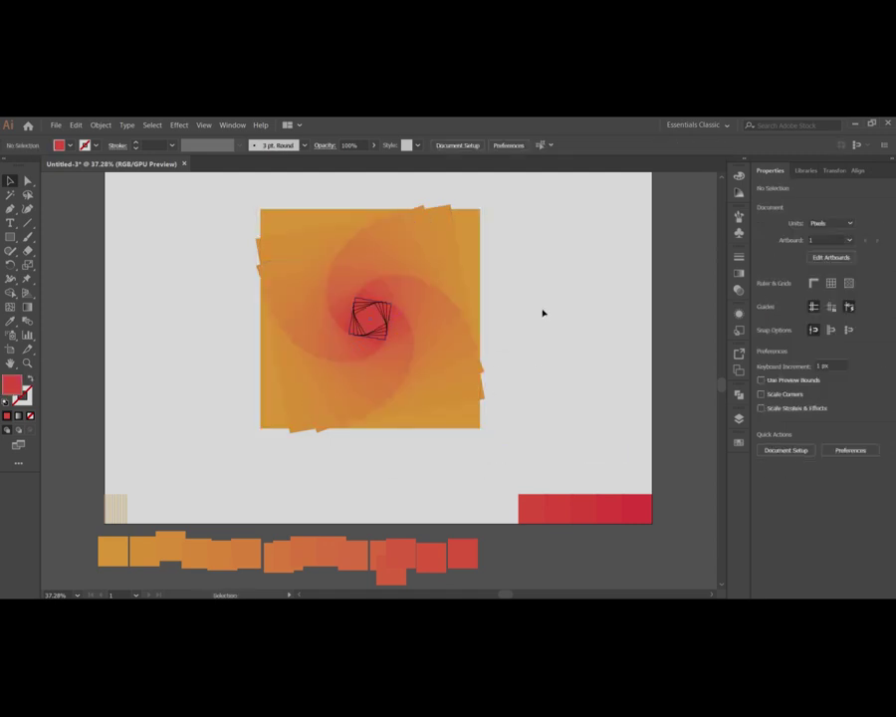
scroll(473, 353, up, 1)
scroll(529, 379, down, 2)
scroll(530, 379, right, 2)
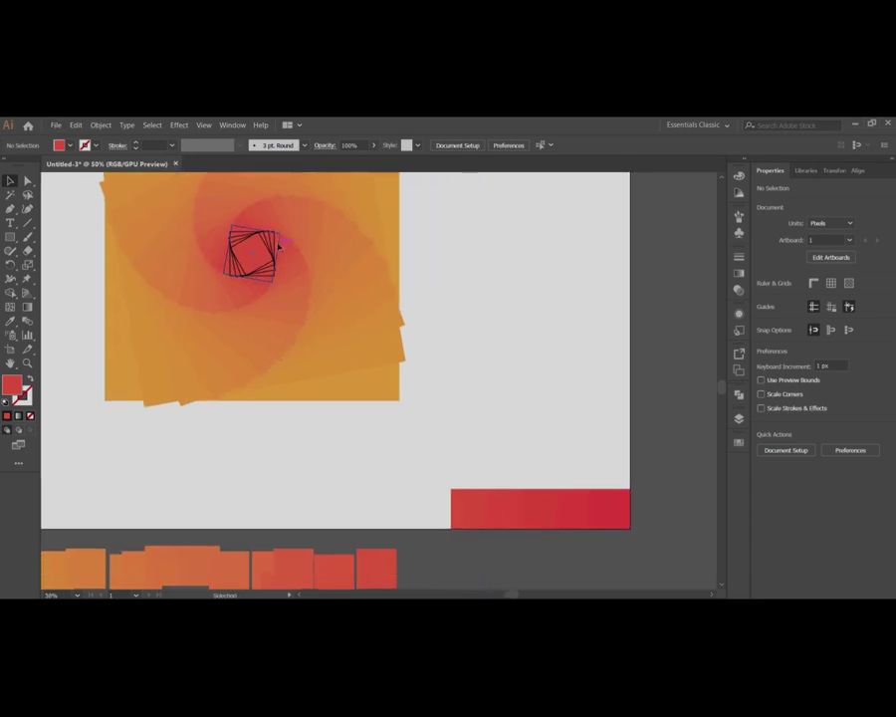
click(280, 244)
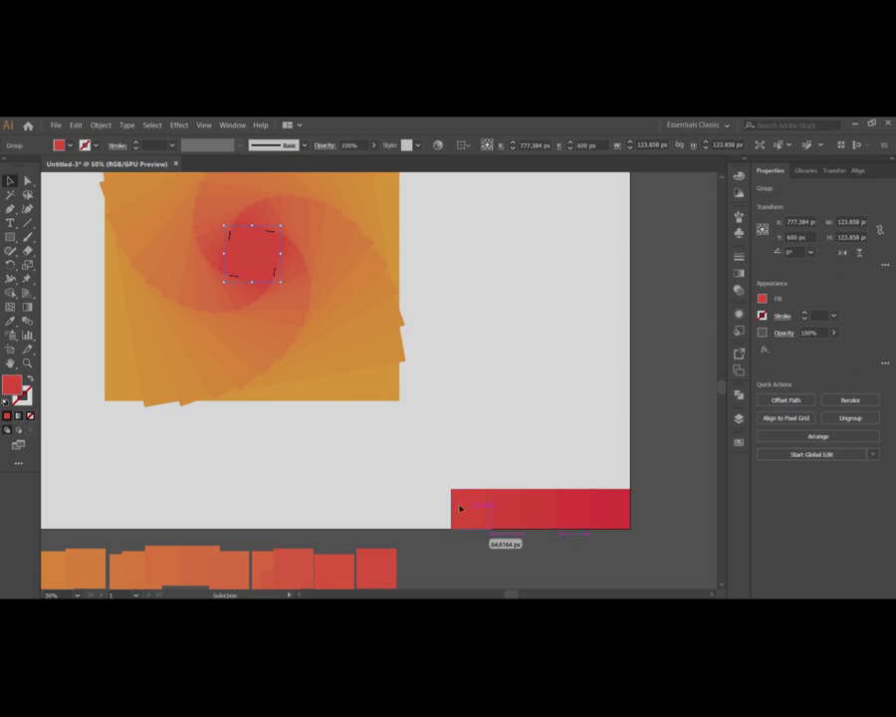
key(v)
click(364, 406)
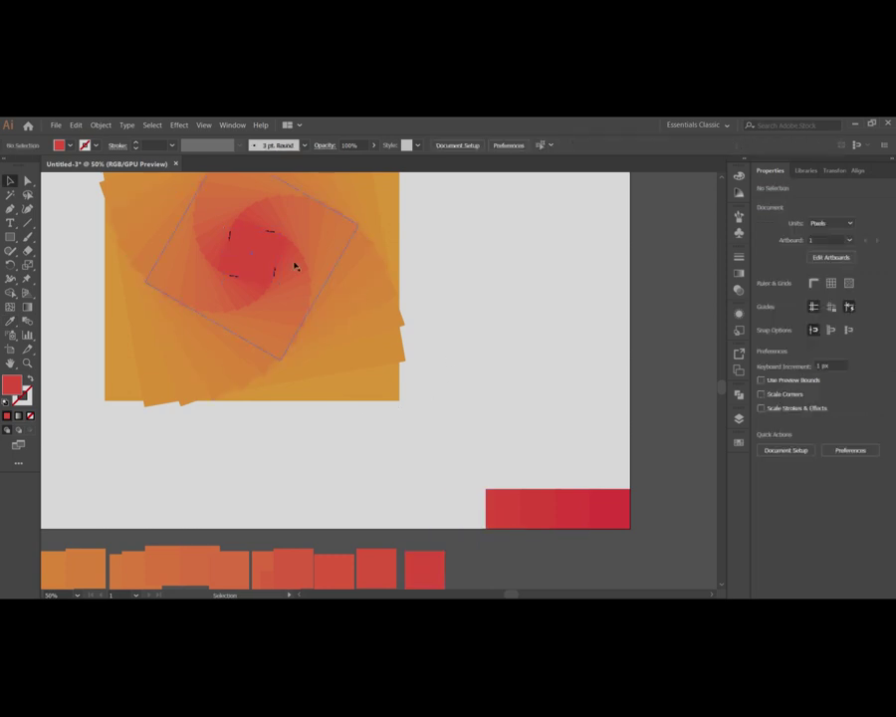
Refill the seventeenth rotated square with the eighteenth swatch and move that swatch below the artboard.
click(283, 249)
key(i)
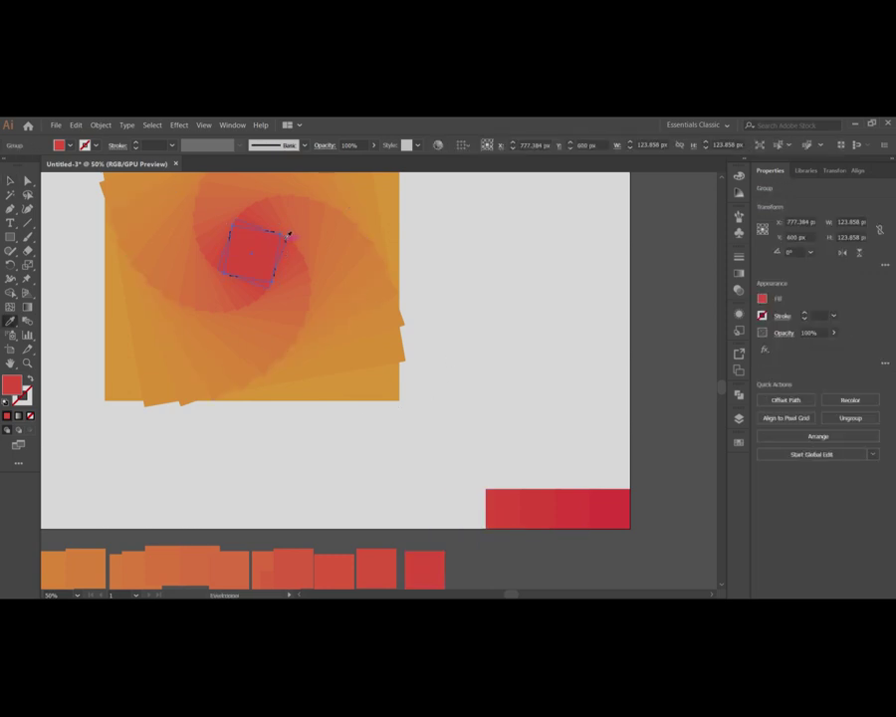
click(513, 497)
key(ctrl+z)
key(v)
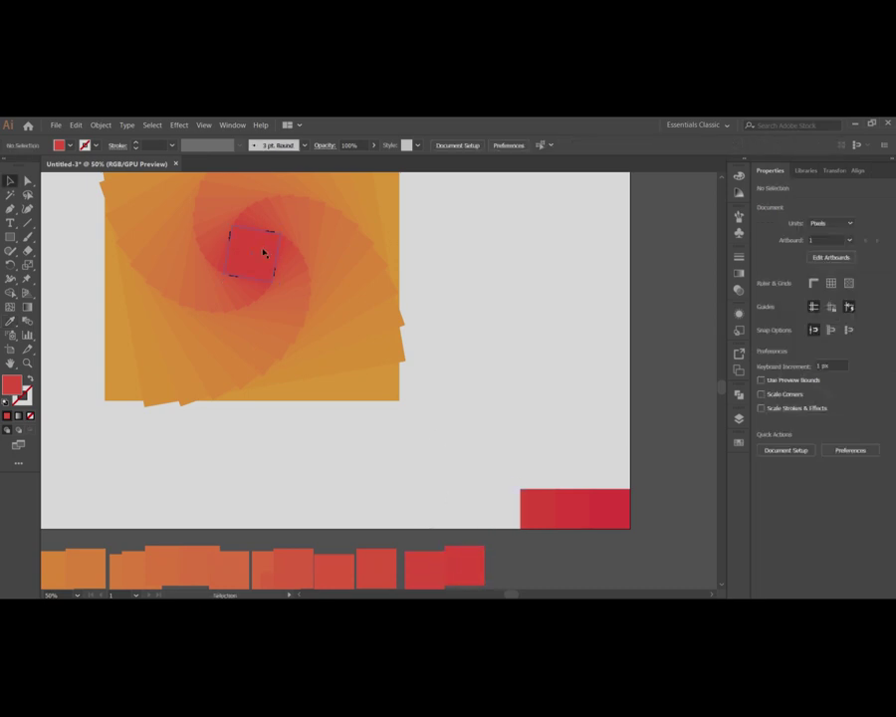
Select all eighteen filled squares and send them to the back, behind the spiral's remaining outlines.
click(491, 326)
click(290, 247)
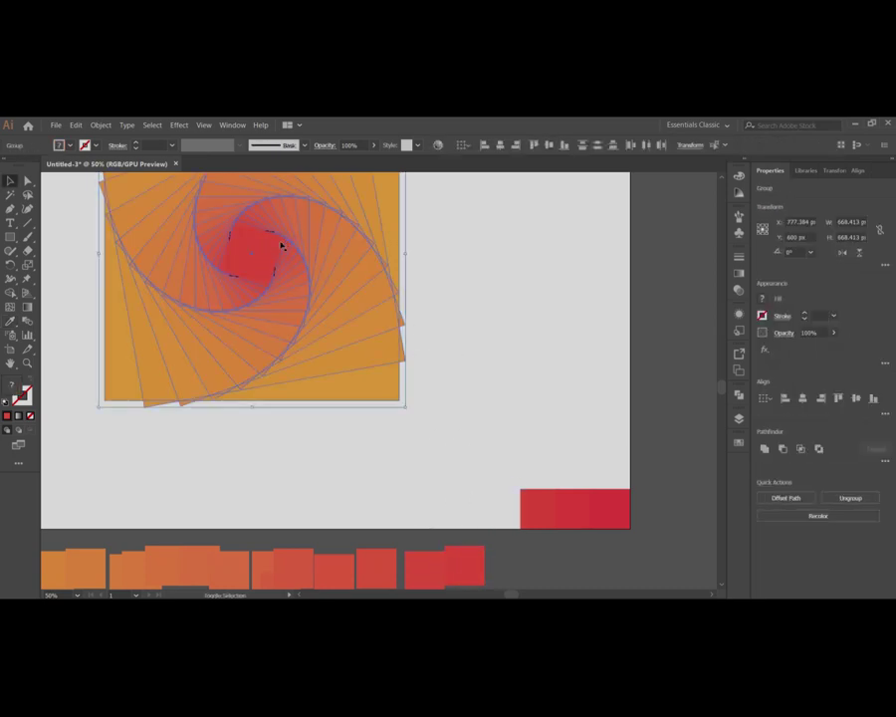
right_click(254, 253)
click(390, 350)
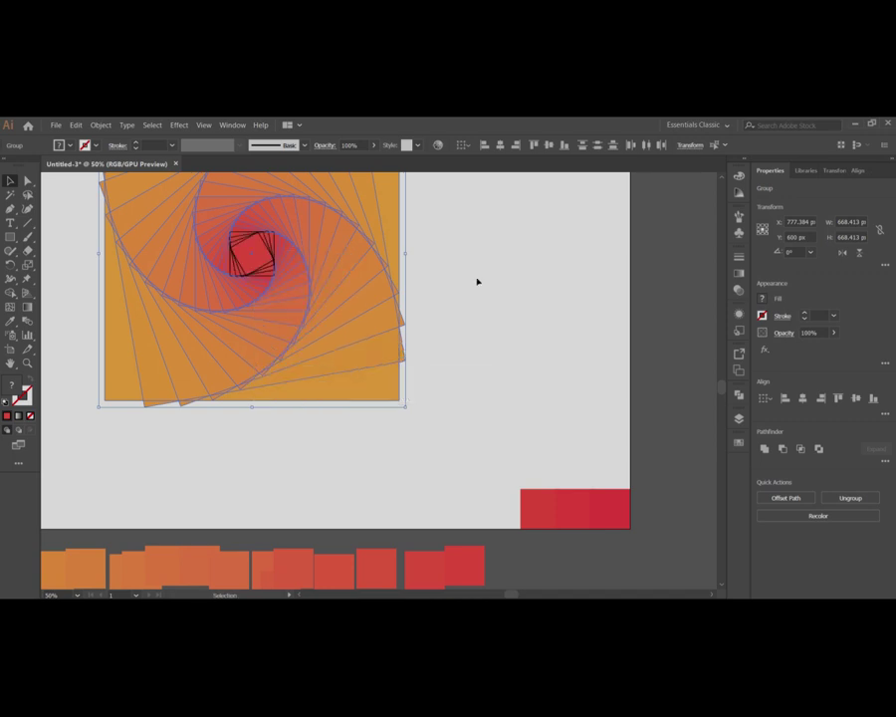
Fill the spiral's eighteenth rotated square with the nineteenth swatch, the first of the three left in the palette.
click(406, 245)
click(275, 243)
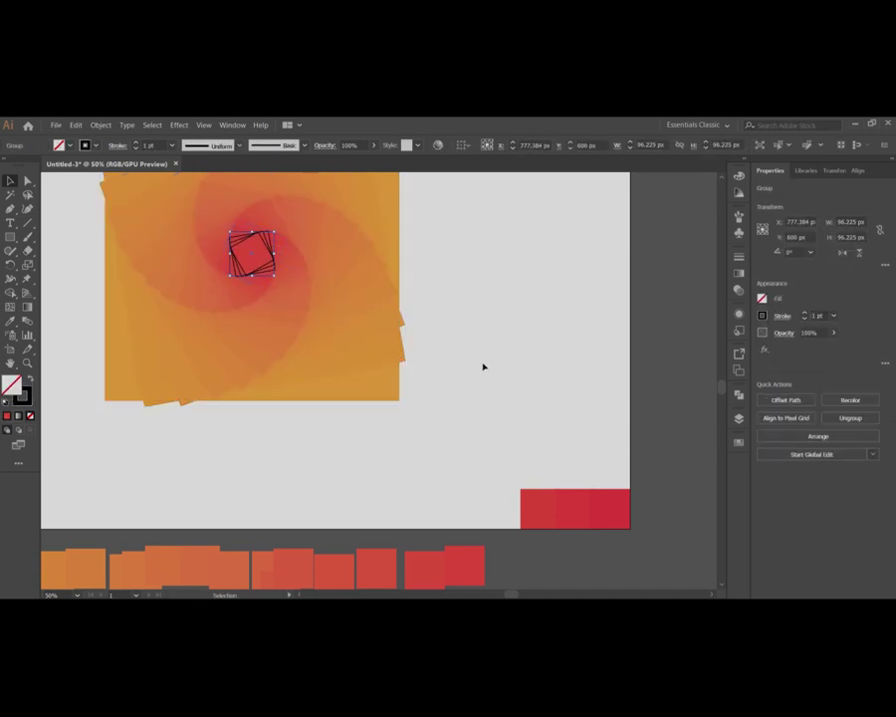
key(i)
click(535, 496)
key(v)
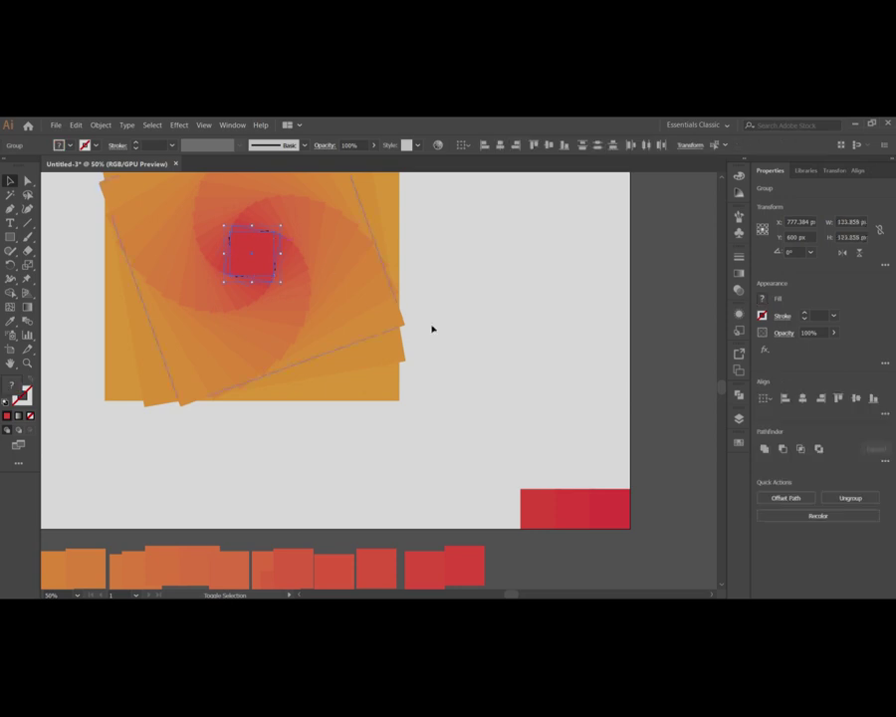
Select all nineteen filled squares and send them to the back, behind the spiral's remaining outlines.
click(434, 326)
click(280, 244)
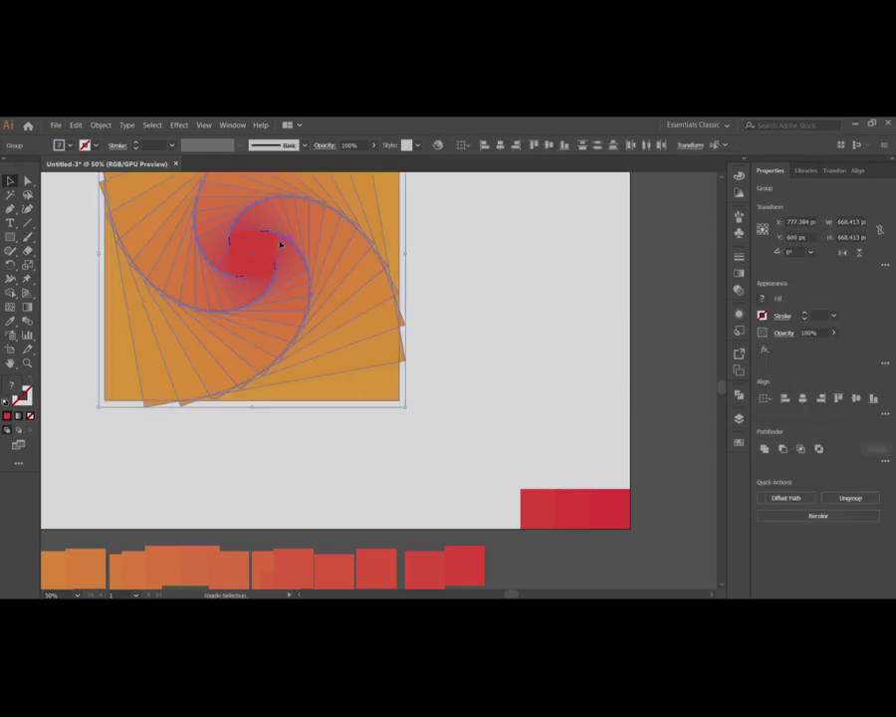
right_click(262, 254)
mouse_move(299, 350)
click(399, 386)
Fill the spiral's nineteenth rotated square with the nineteenth swatch and move that swatch below the artboard.
click(504, 304)
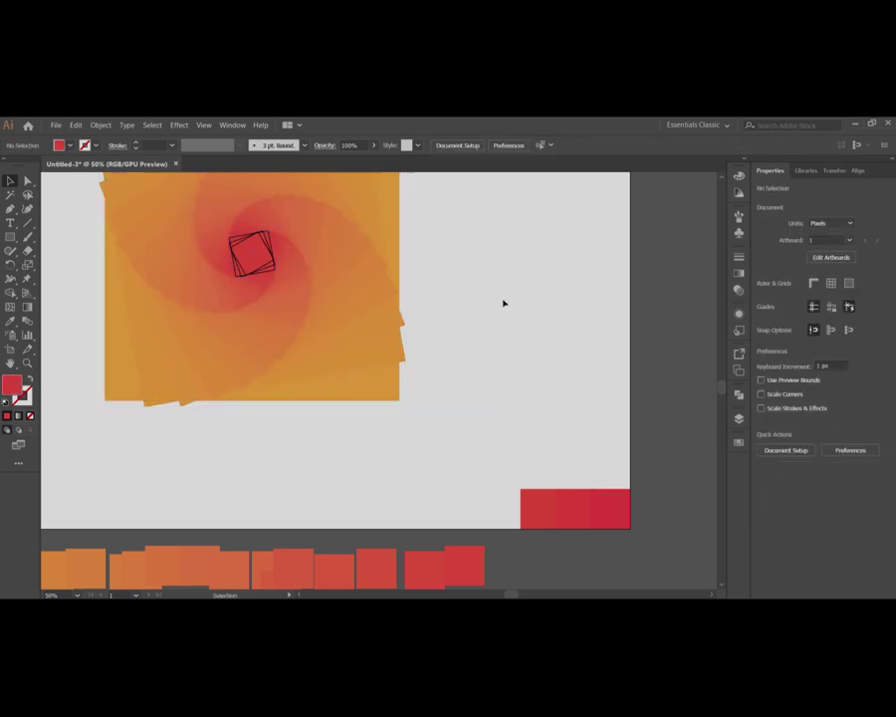
click(261, 255)
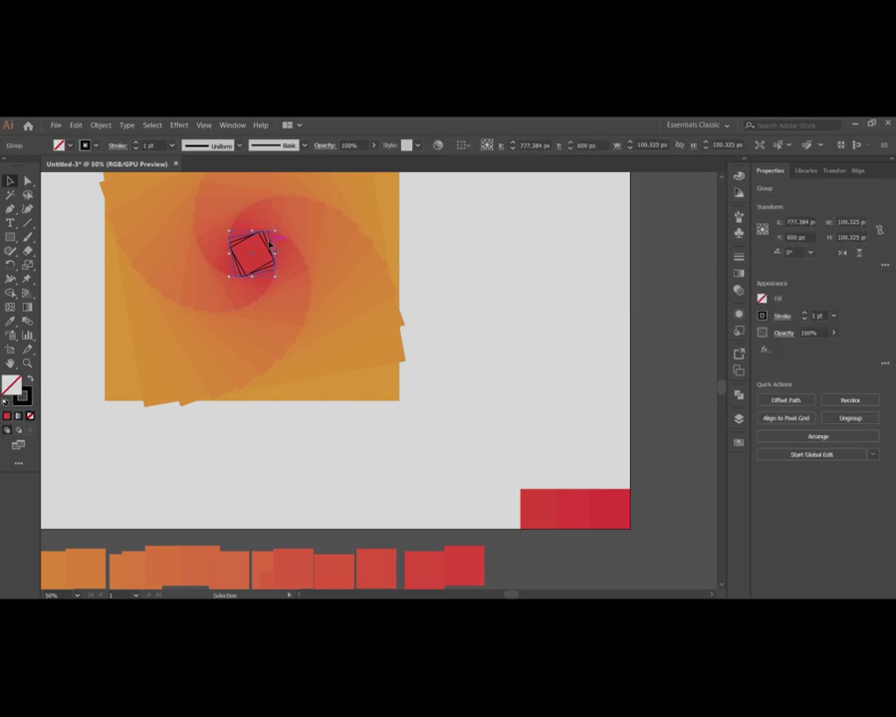
key(i)
click(537, 497)
key(v)
click(506, 464)
drag(534, 507, 472, 561)
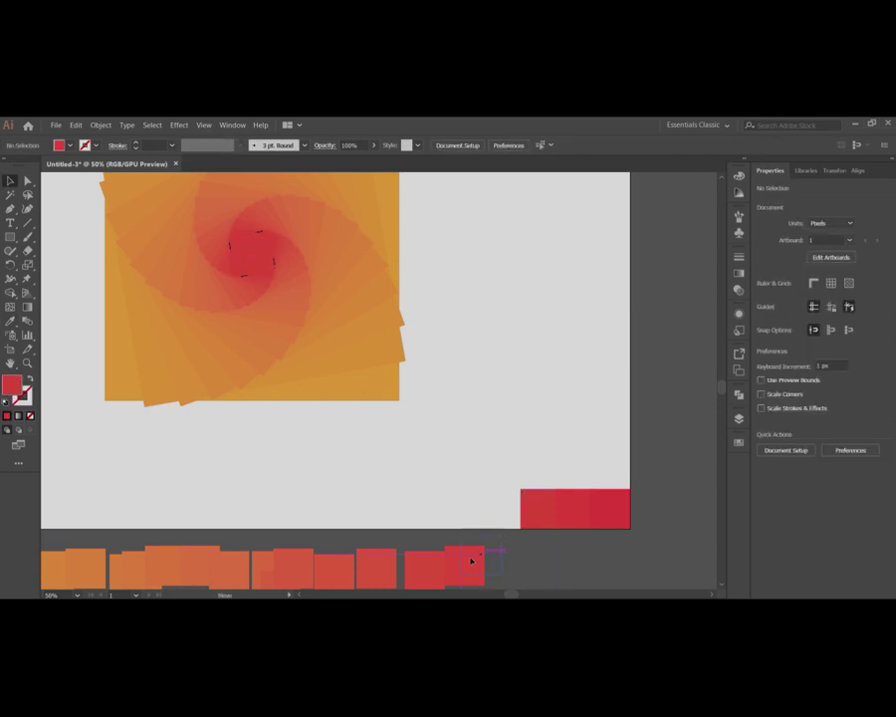
Select all twenty filled squares, send them to the back behind the last outlines, and clear the selection.
click(468, 418)
click(263, 257)
click(467, 385)
drag(468, 384, 281, 243)
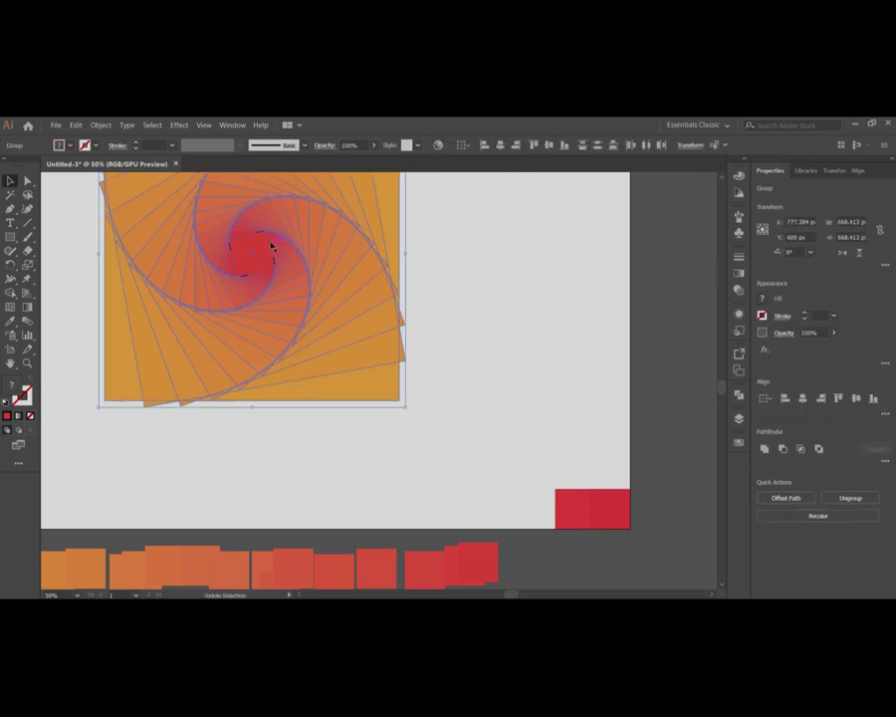
right_click(257, 246)
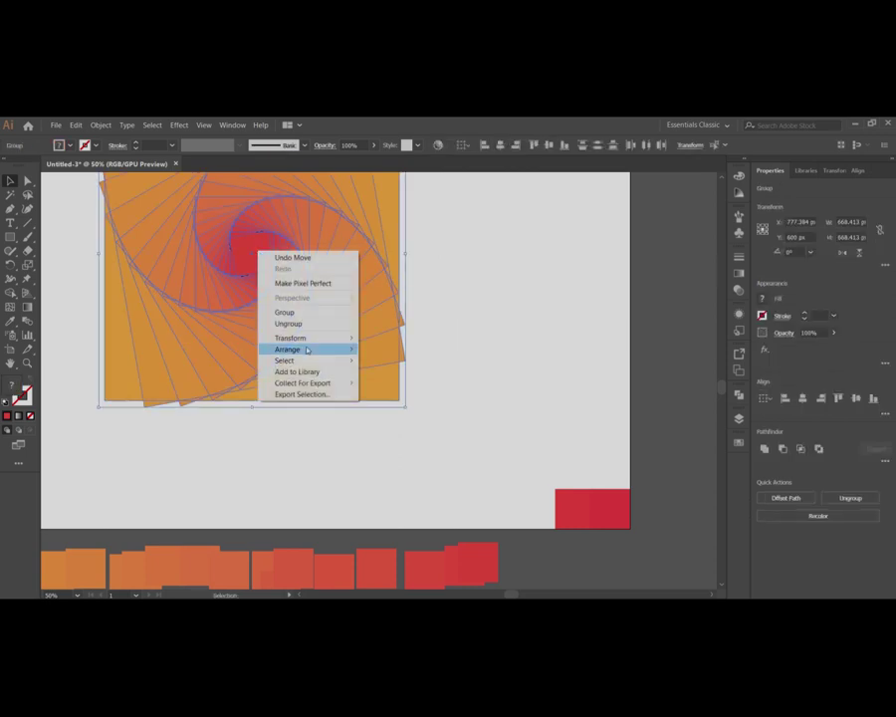
click(379, 379)
key(ctrl+shift+a)
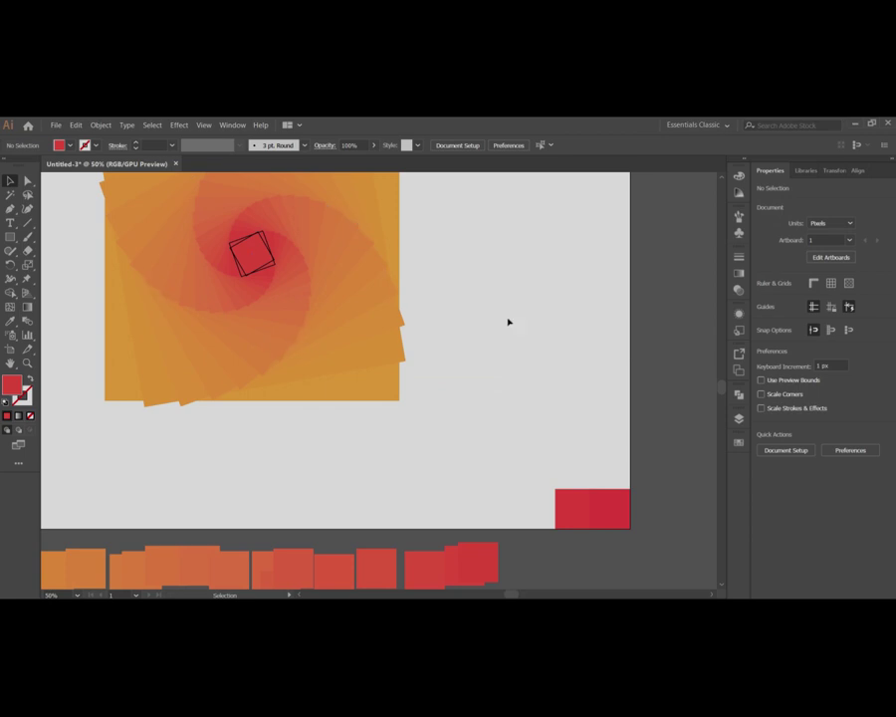
click(266, 238)
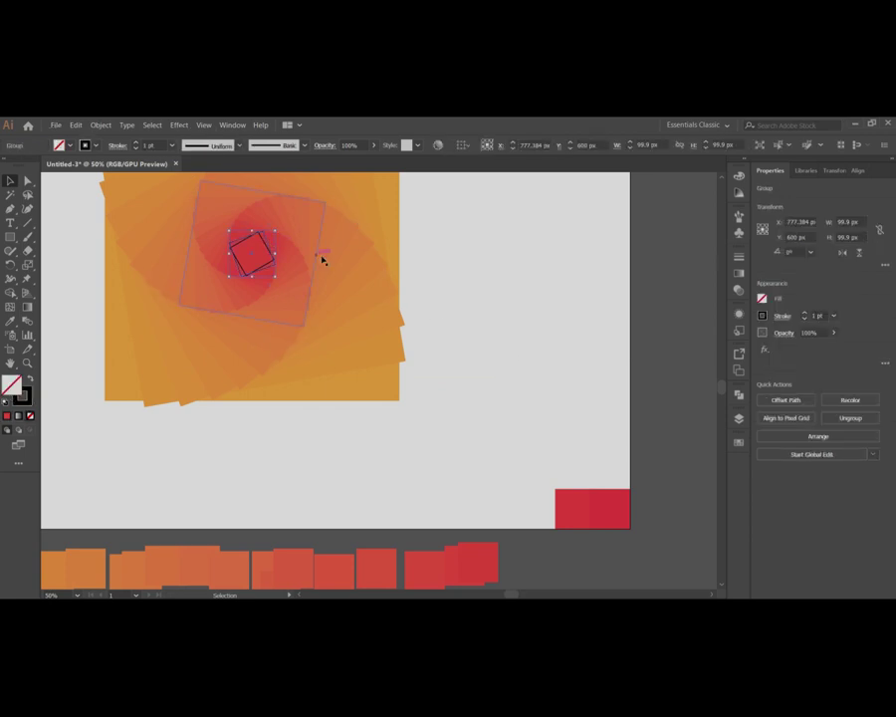
key(i)
click(570, 505)
key(v)
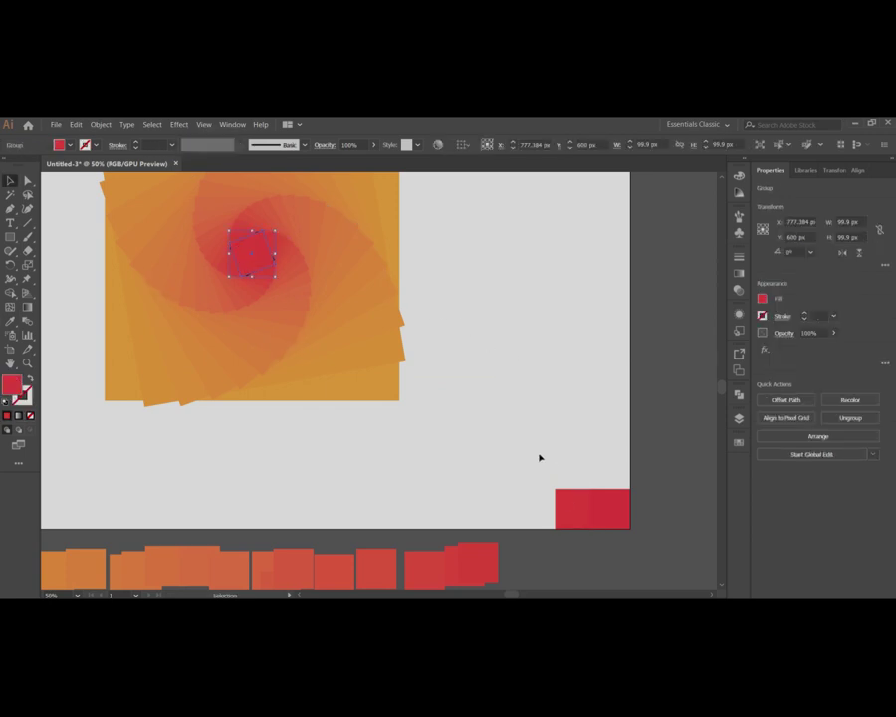
key(ctrl+z)
click(538, 442)
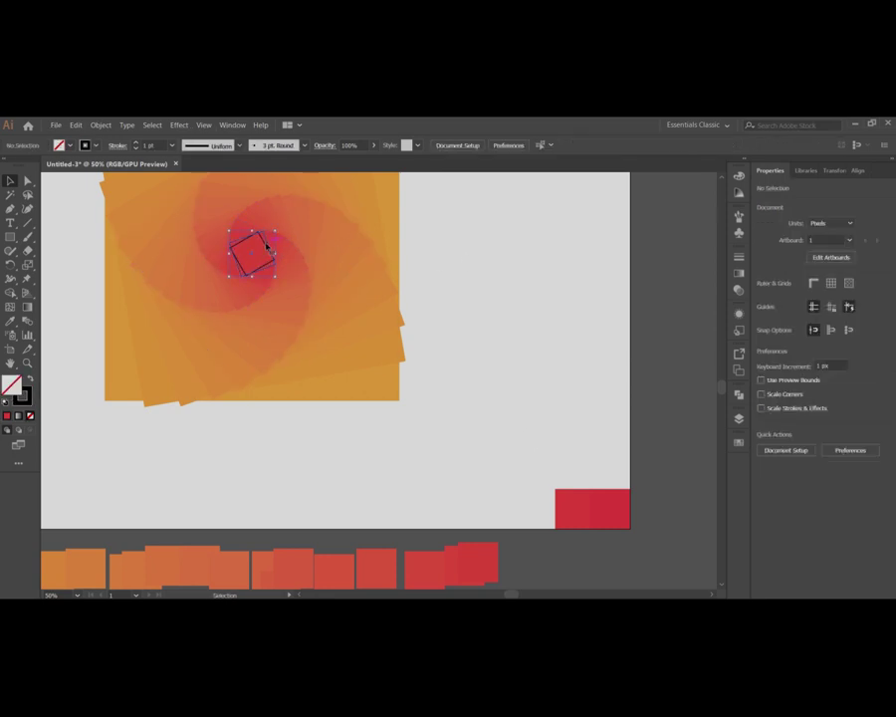
Fill the spiral's twentieth rotated square with the first of the two swatches left in the palette.
click(265, 245)
key(i)
click(567, 489)
key(v)
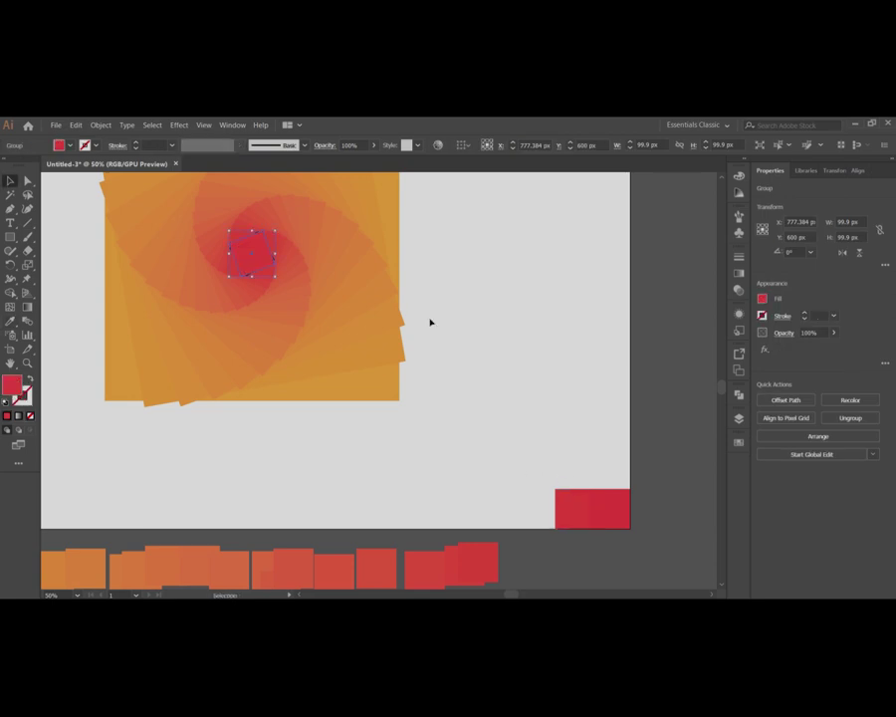
key(ctrl+shift+a)
Select all the filled squares and send them to the back, behind the spiral's last outline.
click(277, 266)
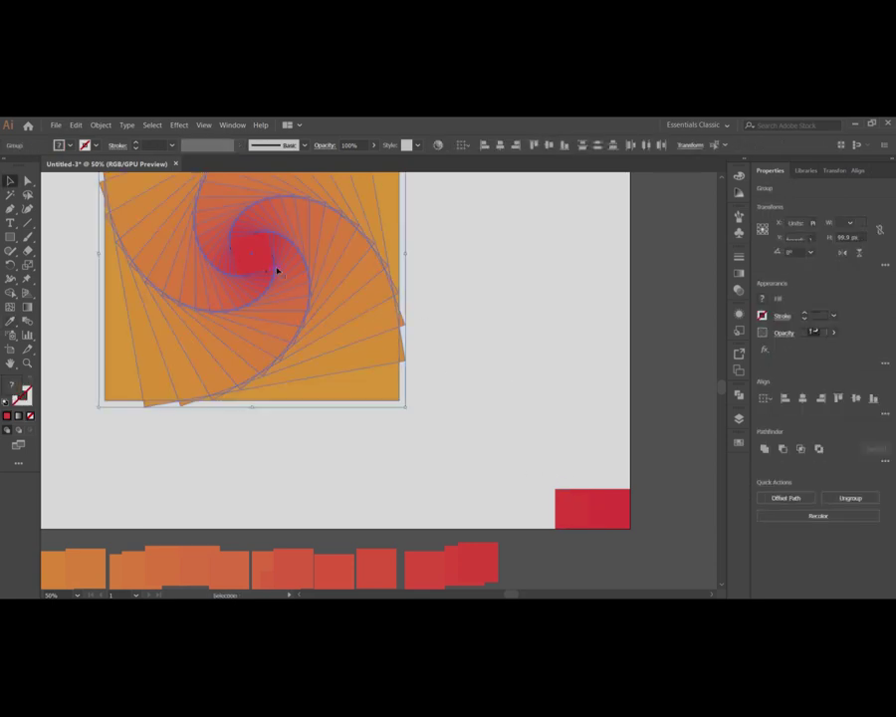
right_click(259, 257)
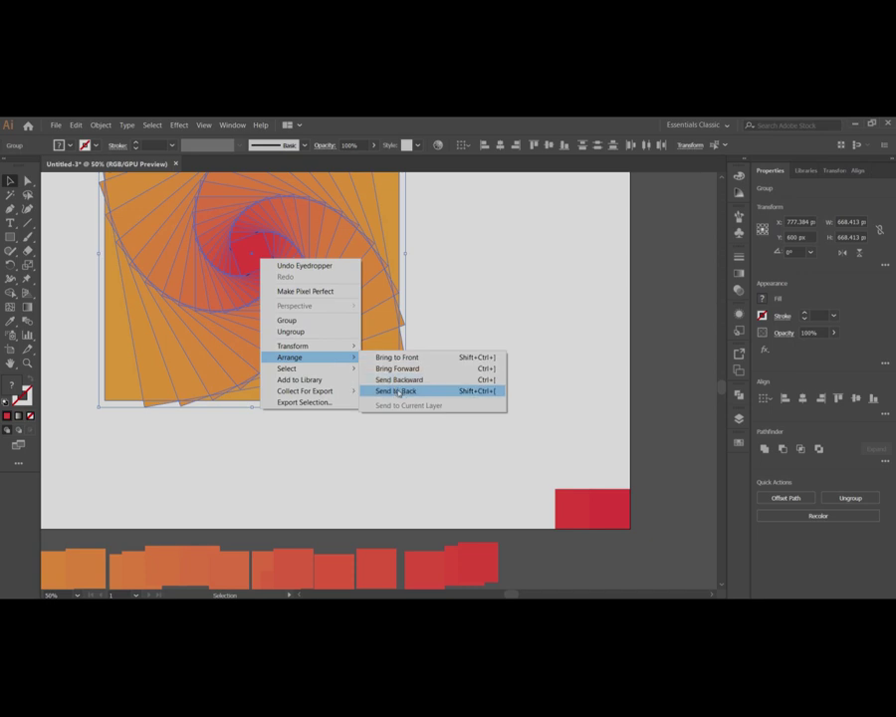
mouse_move(289, 354)
click(418, 388)
click(535, 390)
Fill the innermost outlined square with the final red swatch and move the last two swatches below the artboard.
click(269, 265)
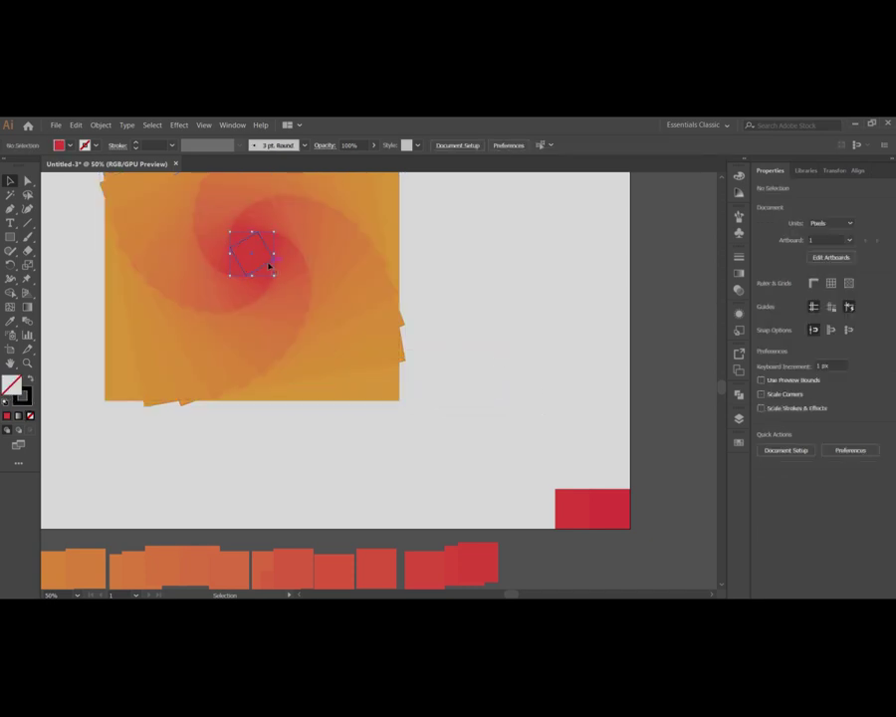
key(i)
click(619, 487)
key(v)
key(ctrl+shift+a)
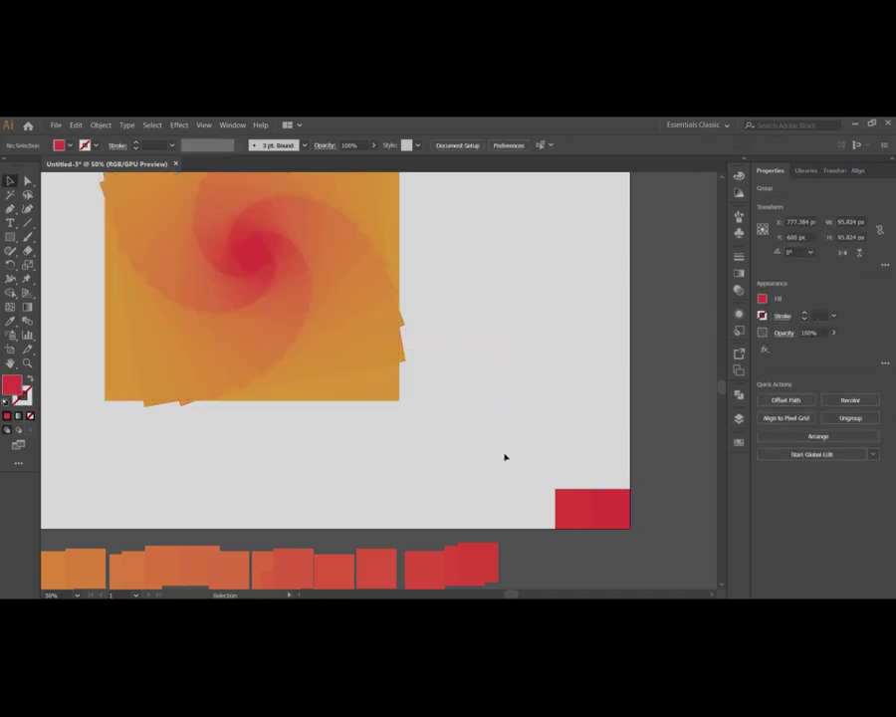
drag(577, 497, 554, 545)
click(460, 352)
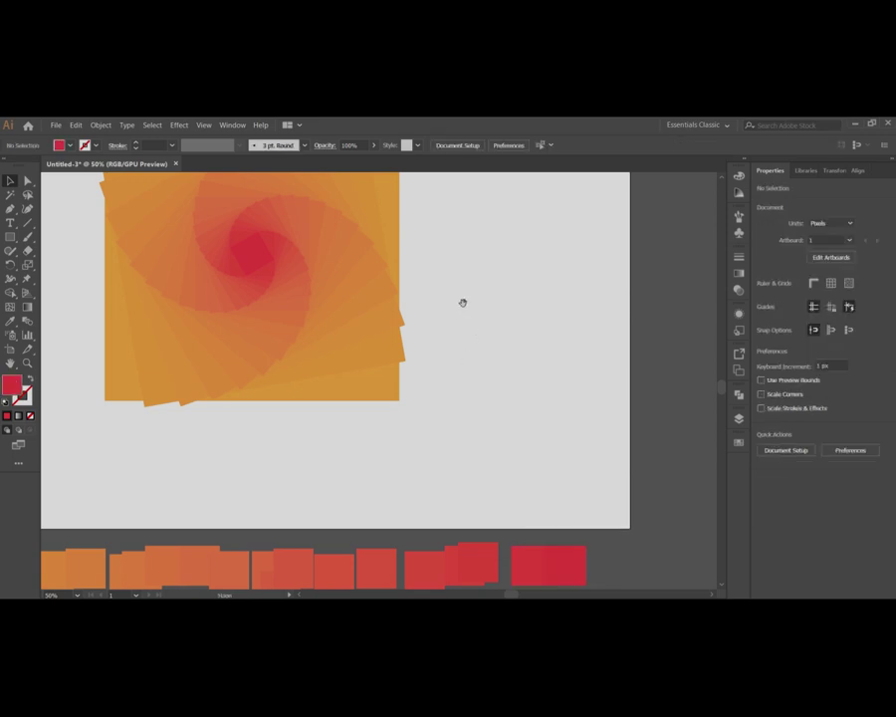
Delete the whole row of used colour swatches below the artboard.
drag(460, 301, 549, 346)
scroll(549, 346, down, 2)
drag(557, 397, 526, 369)
drag(218, 428, 618, 504)
key(Delete)
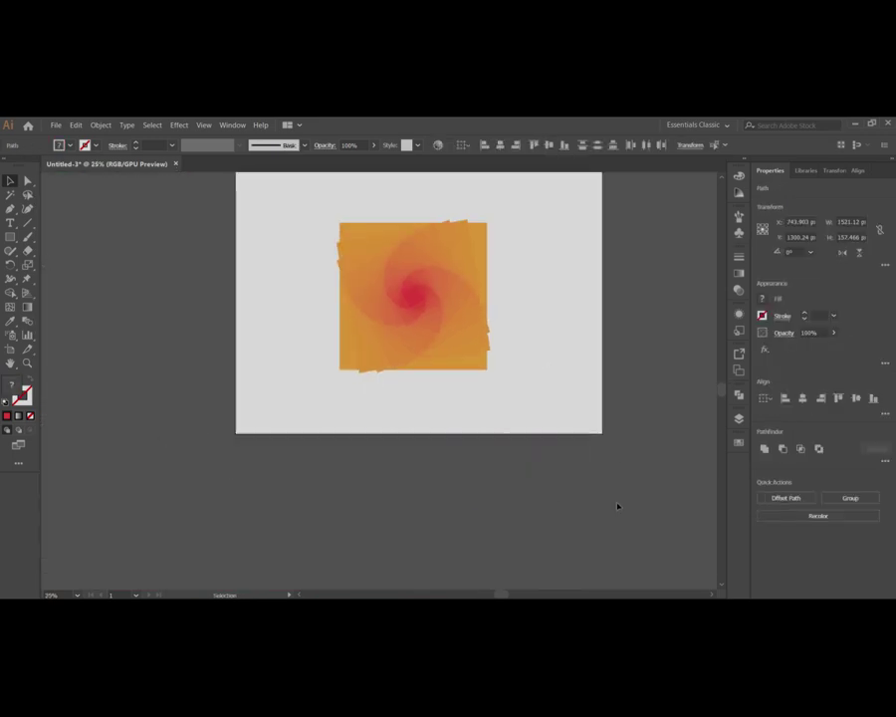
Select all the squares of the spiral and group them.
key(ctrl+0)
drag(205, 265, 554, 518)
right_click(353, 316)
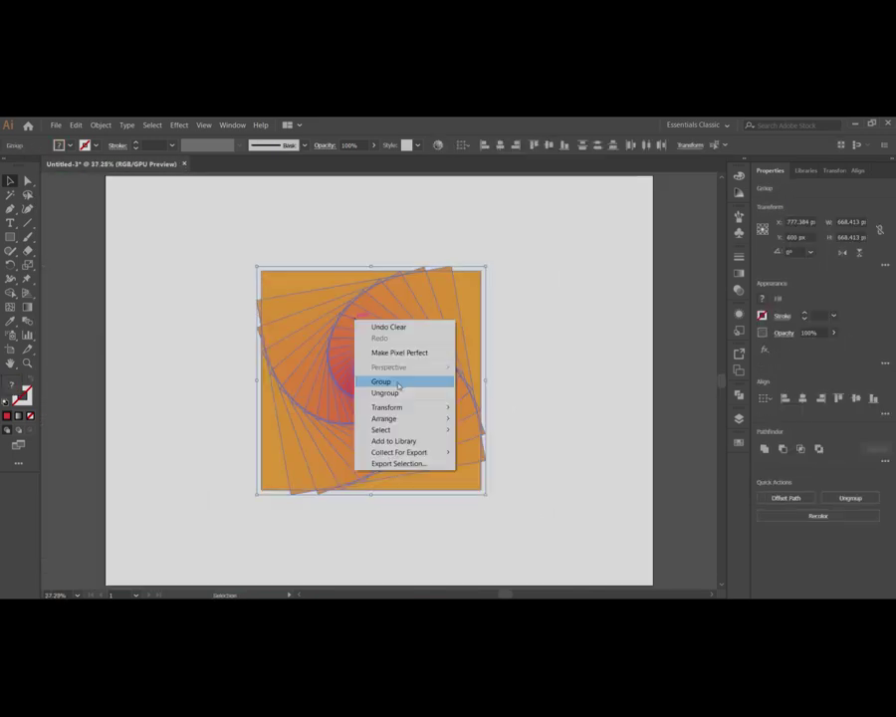
click(396, 382)
Enlarge the spiral group proportionally about its centre to about 1094 px wide.
drag(275, 266, 149, 194)
click(549, 256)
click(424, 265)
click(584, 234)
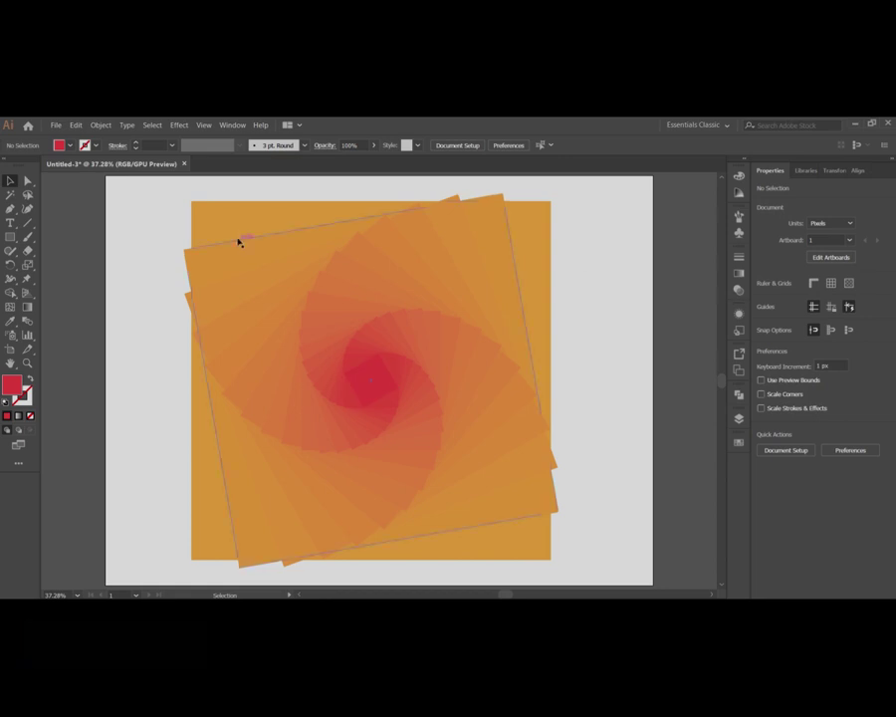
Enlarge the spiral group until it covers nearly the whole artboard, and centre it on the artboard.
click(240, 240)
mouse_move(180, 196)
mouse_down()
mouse_move(109, 167)
mouse_move(95, 284)
mouse_up()
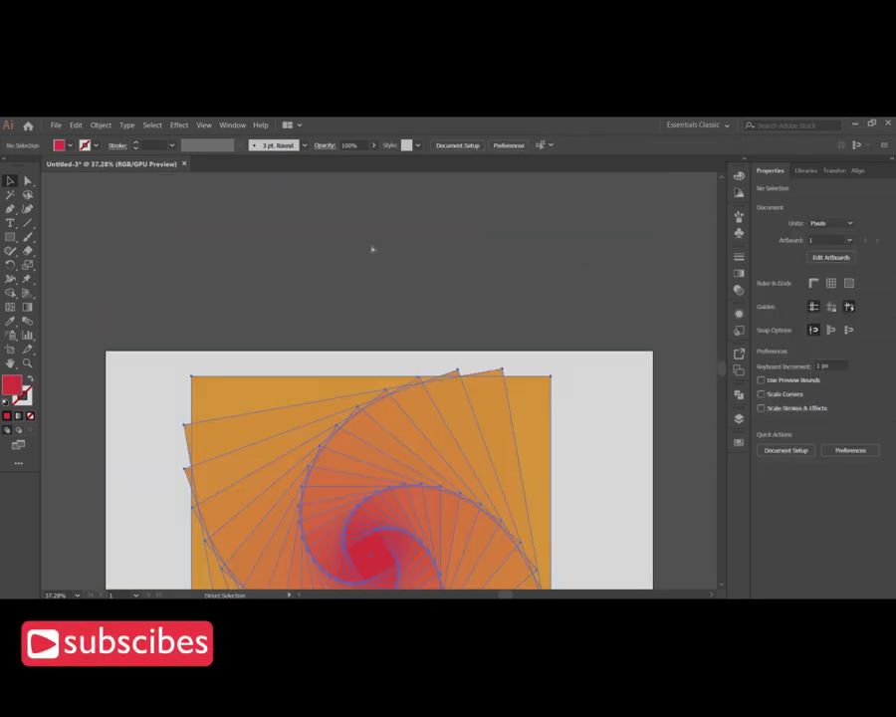
key(v)
key(ctrl+a)
scroll(372, 249, down, 1)
key(ctrl+0)
key(shift+F7)
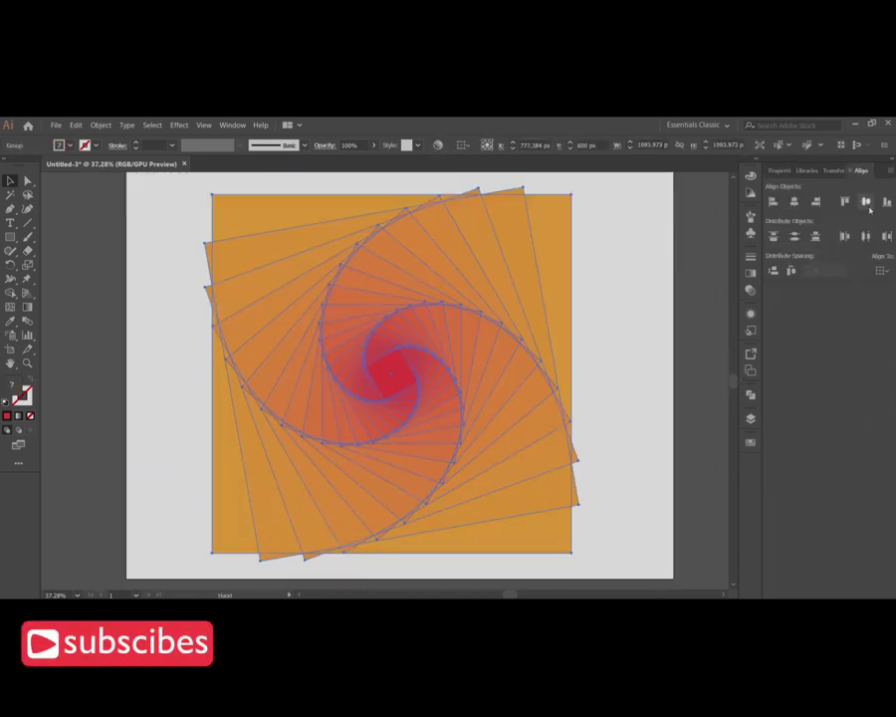
key(ctrl+minus)
drag(540, 460, 607, 523)
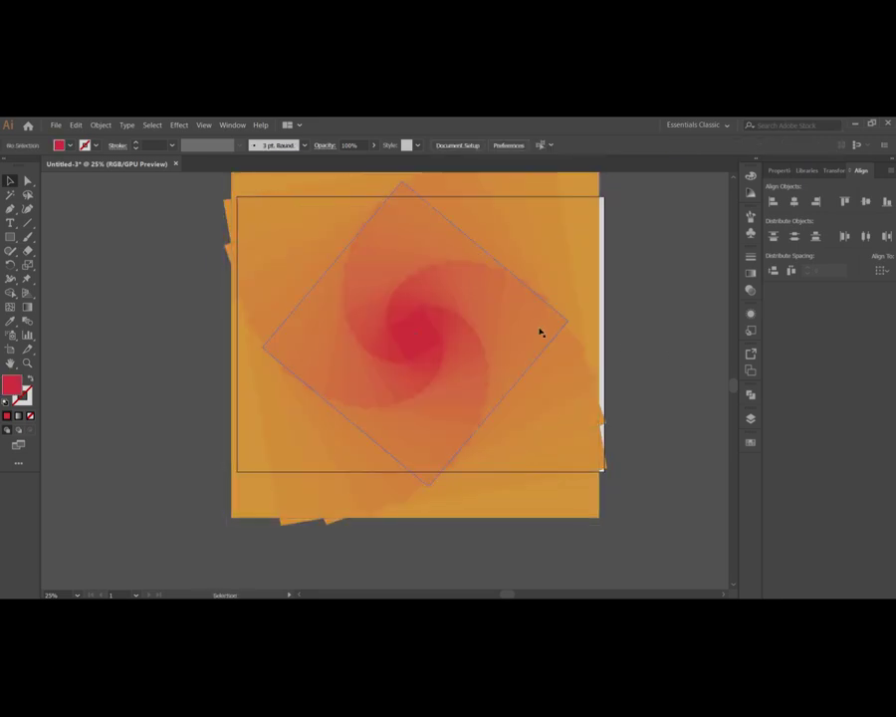
click(665, 279)
Draw a rectangle exactly covering the artboard and use it as a clipping mask for the spiral.
click(10, 236)
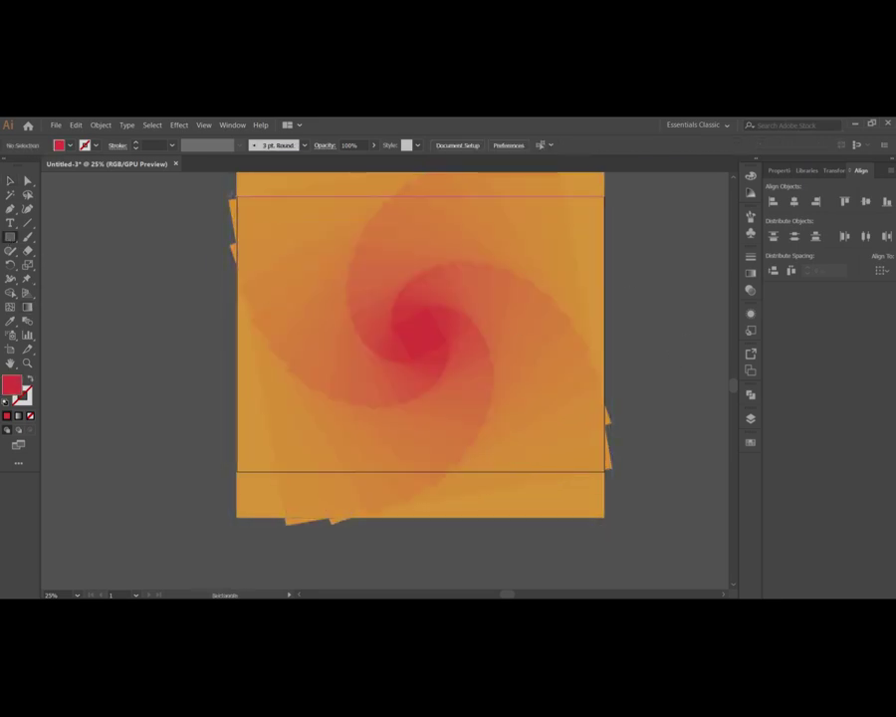
drag(237, 196, 604, 471)
key(v)
key(ctrl+a)
right_click(383, 304)
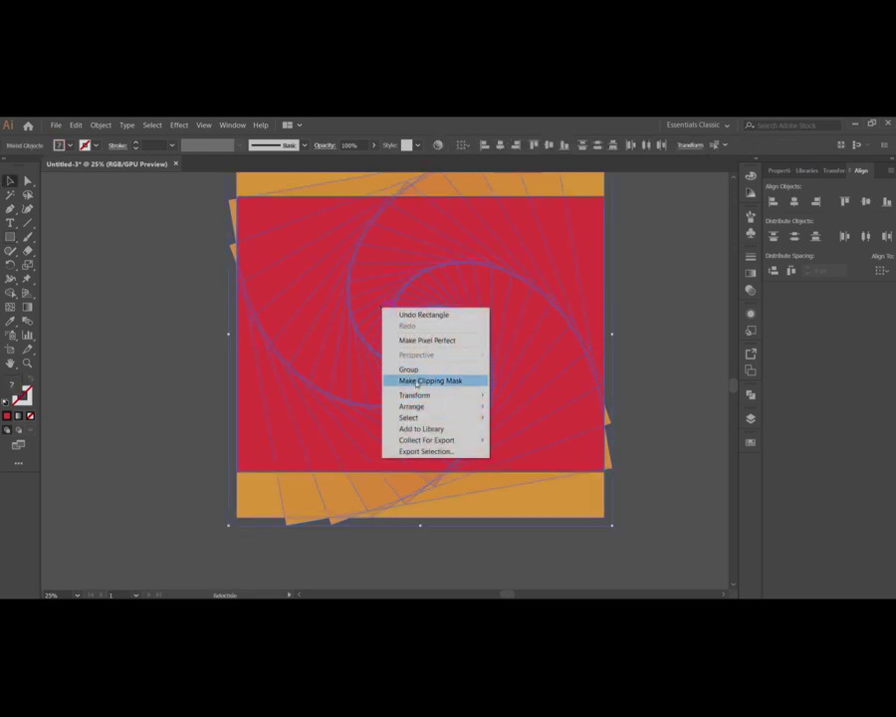
click(428, 378)
click(120, 216)
key(ctrl+0)
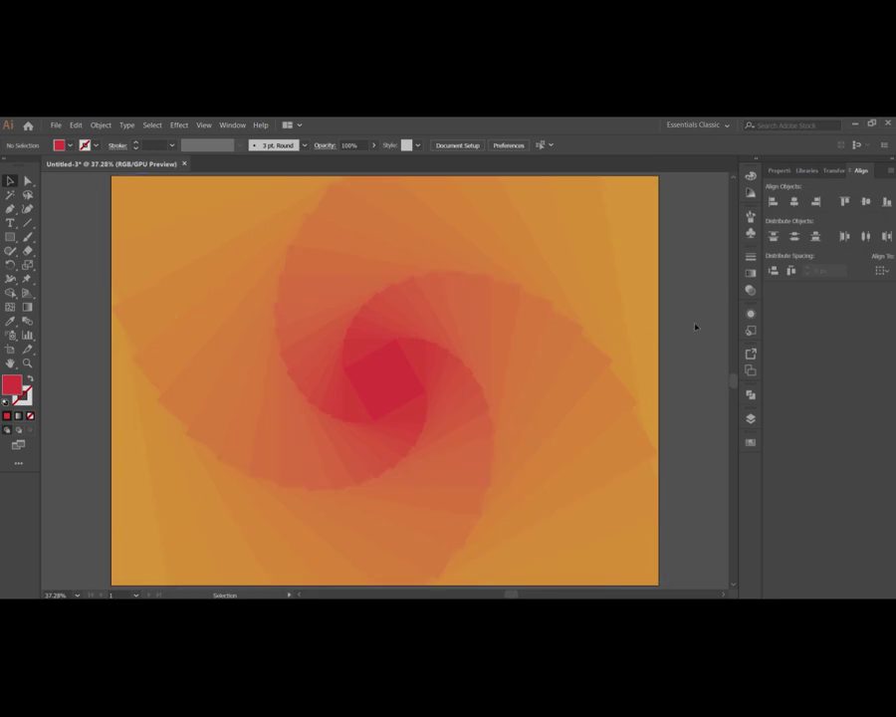